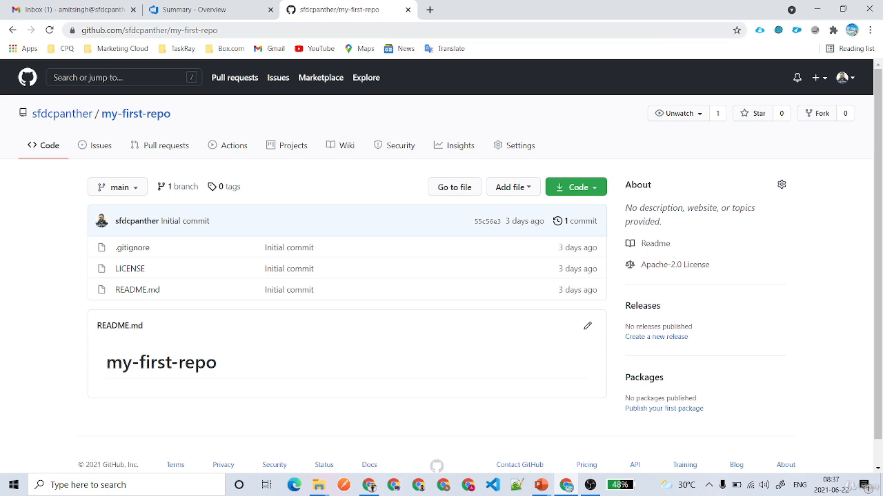
Copy the my-first-repo GitHub address and return to the myfirst-project Summary tab.
left_click_drag(218, 30, 76, 31)
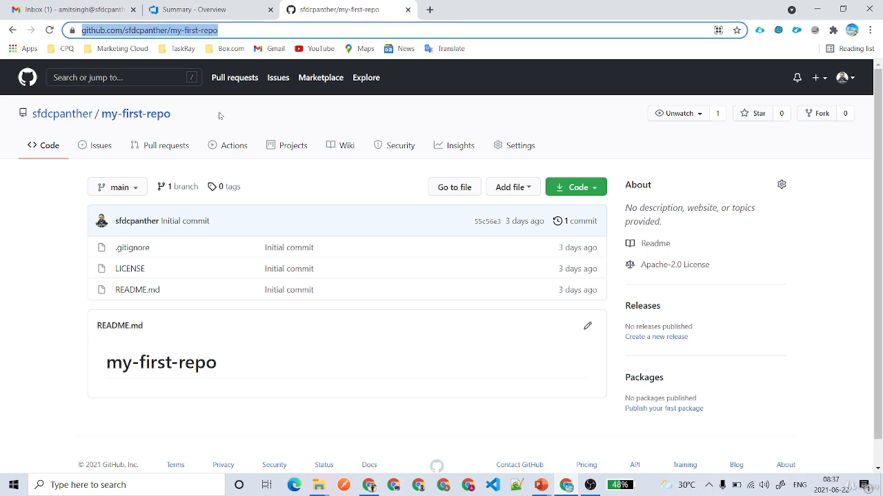
left_click(231, 30)
key("ctrl+c")
left_click(214, 10)
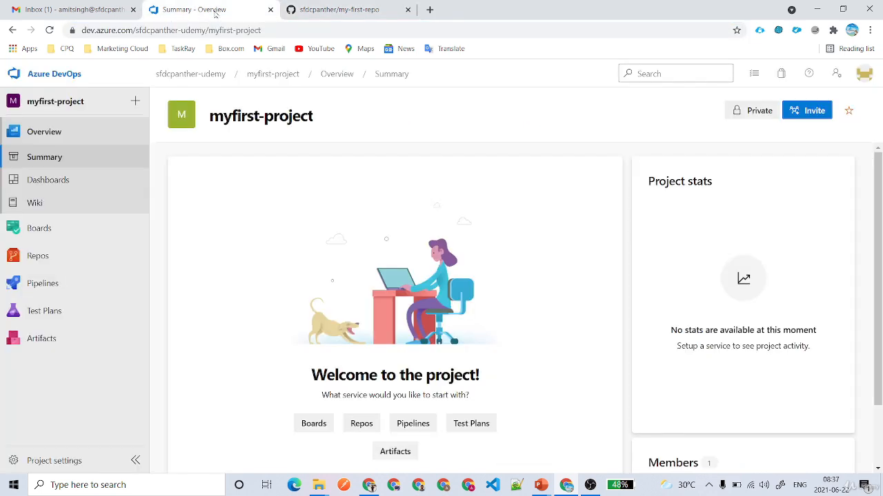
Start a repository import in Repos using the GitHub my-first-repo clone URL.
left_click(53, 255)
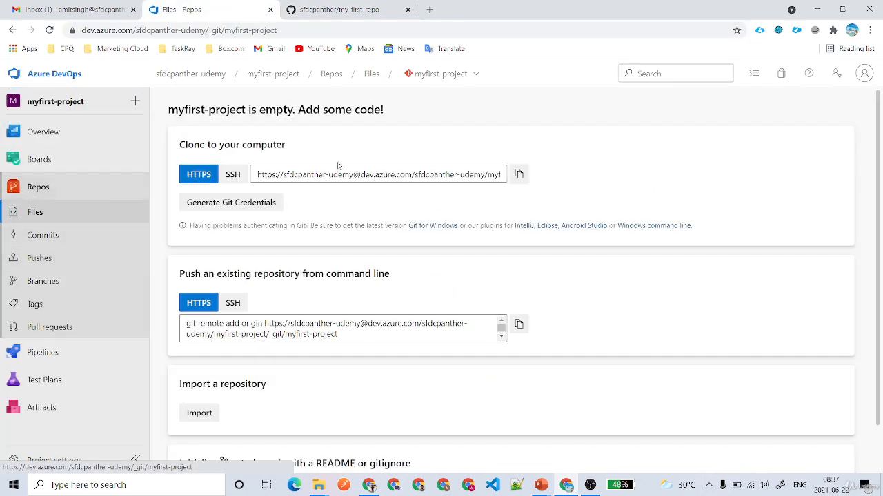
left_click(441, 73)
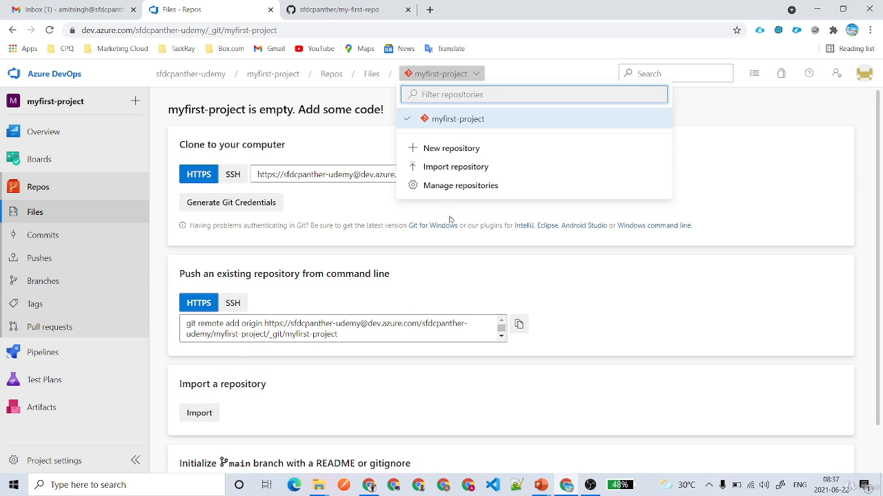
left_click(205, 414)
key("ctrl+v")
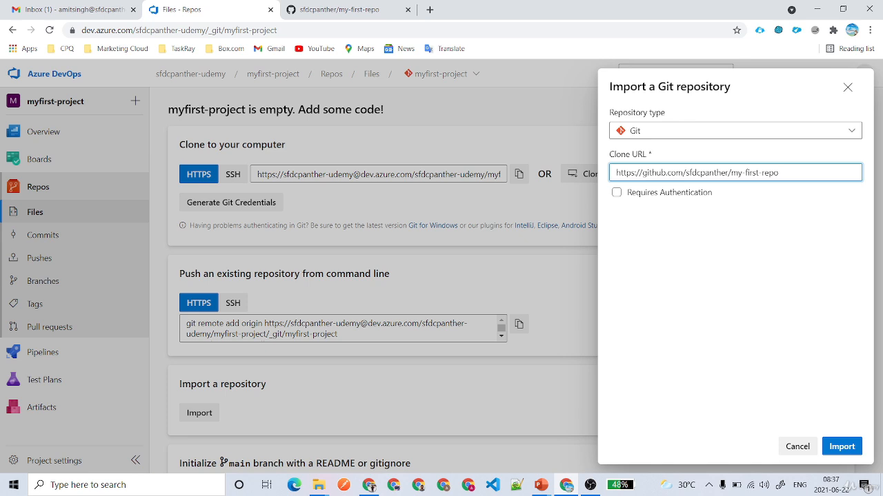
Leave authentication off, double-check the repo on GitHub, and run the import.
left_click(637, 196)
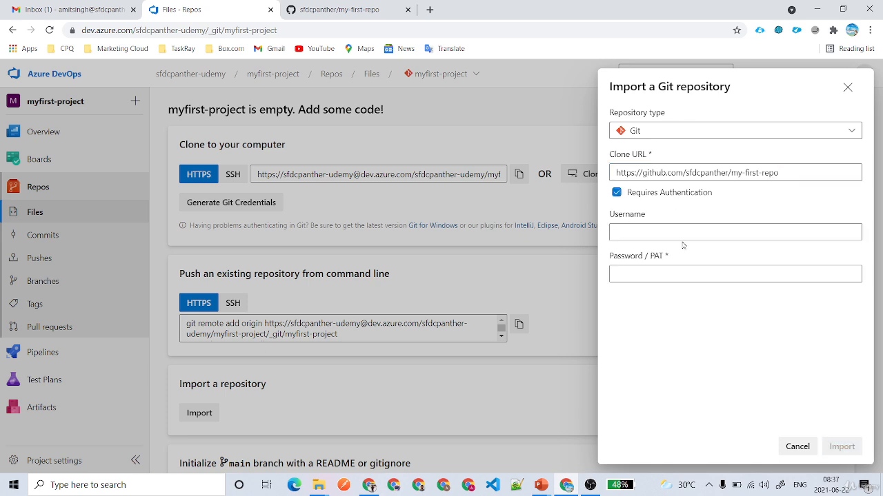
left_click(649, 233)
left_click(648, 274)
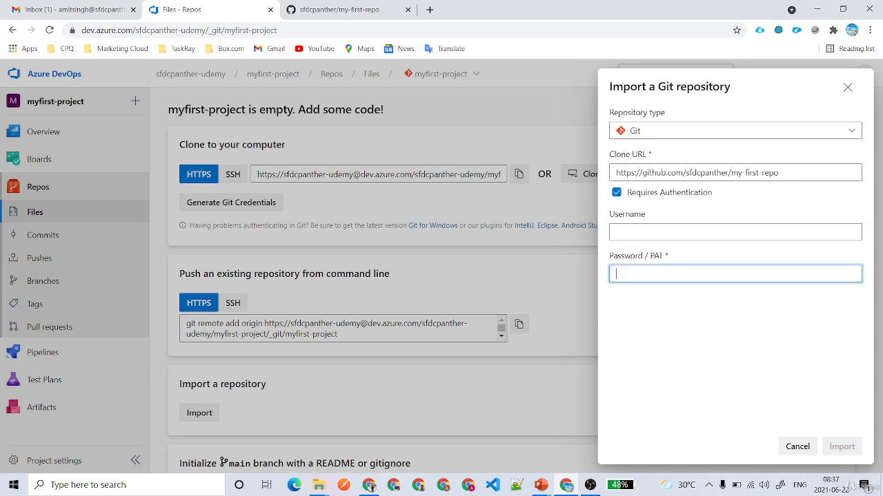
left_click(617, 193)
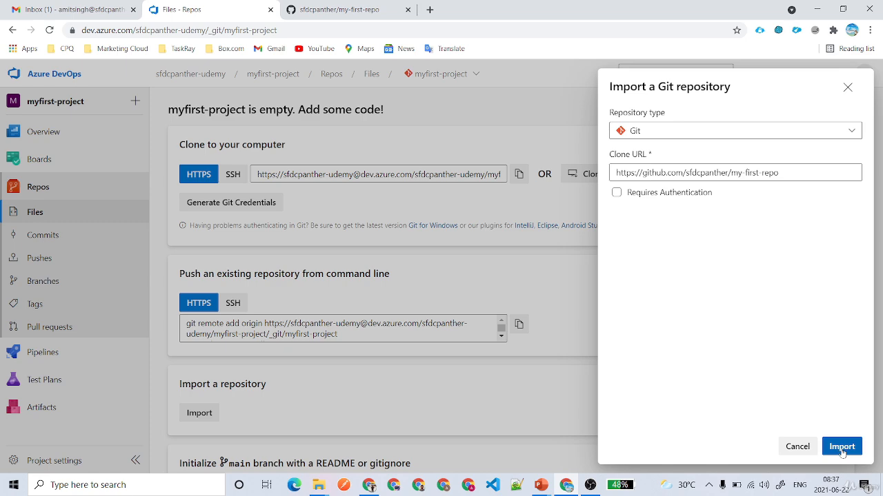
left_click(324, 9)
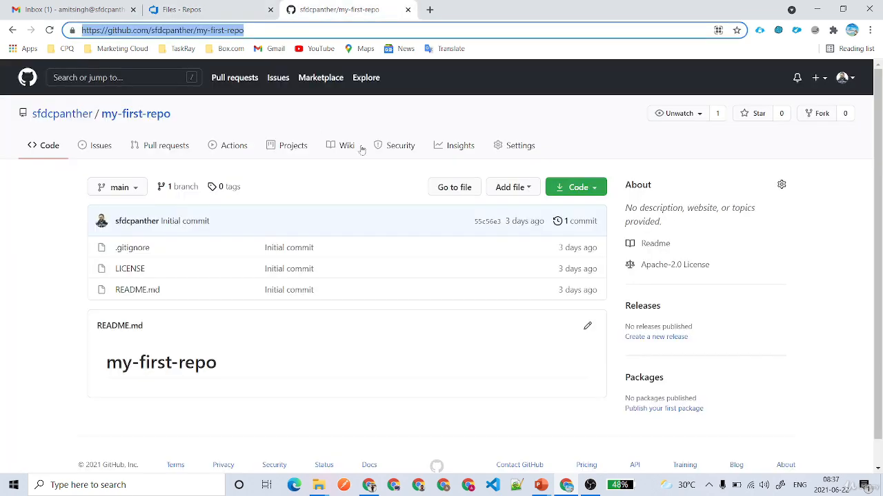
left_click(211, 15)
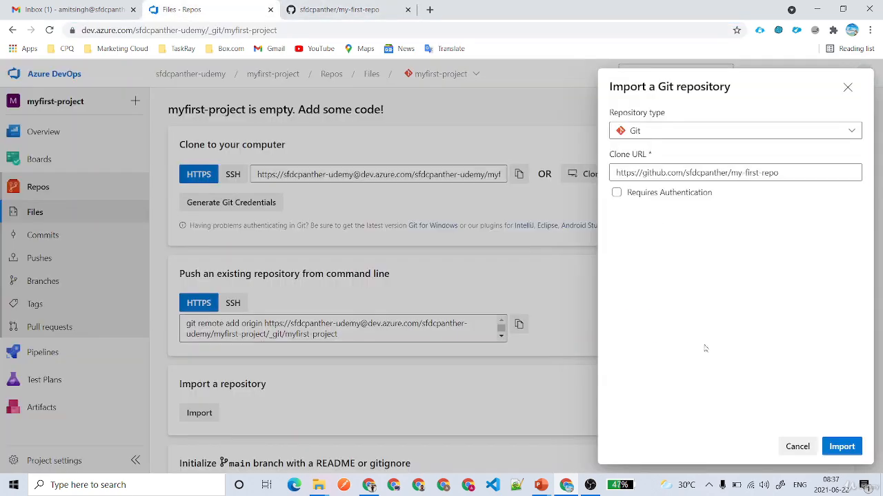
left_click(849, 448)
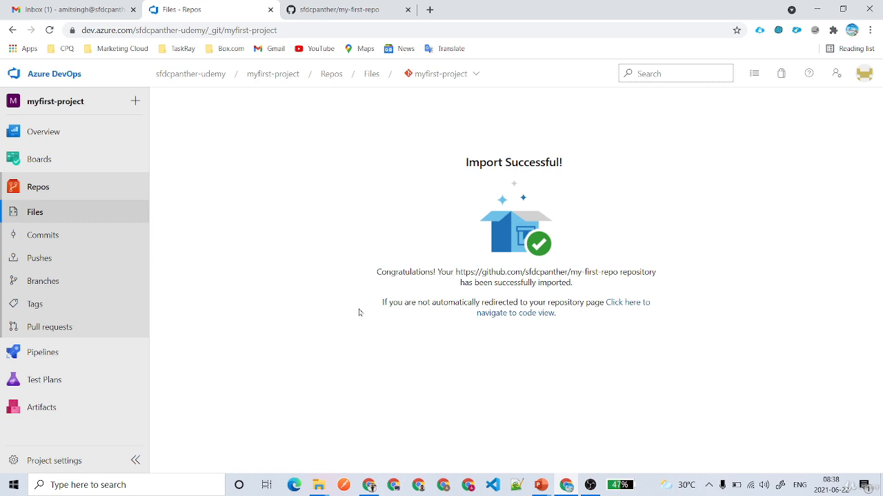
Go to the imported repo's code view, which lists .gitignore, LICENSE and README.md.
left_click_drag(433, 165, 578, 170)
left_click(596, 200)
left_click(629, 305)
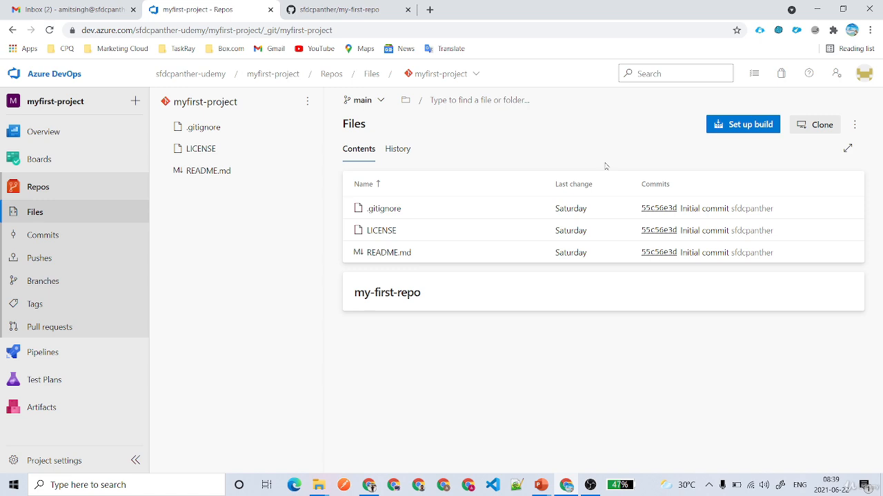
Set up a build and pick the Starter pipeline template.
left_click(733, 124)
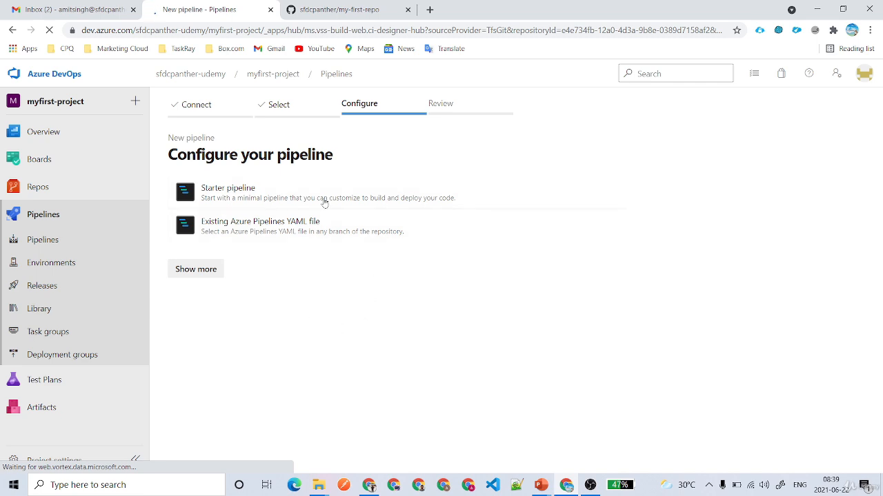
left_click_drag(333, 155, 167, 155)
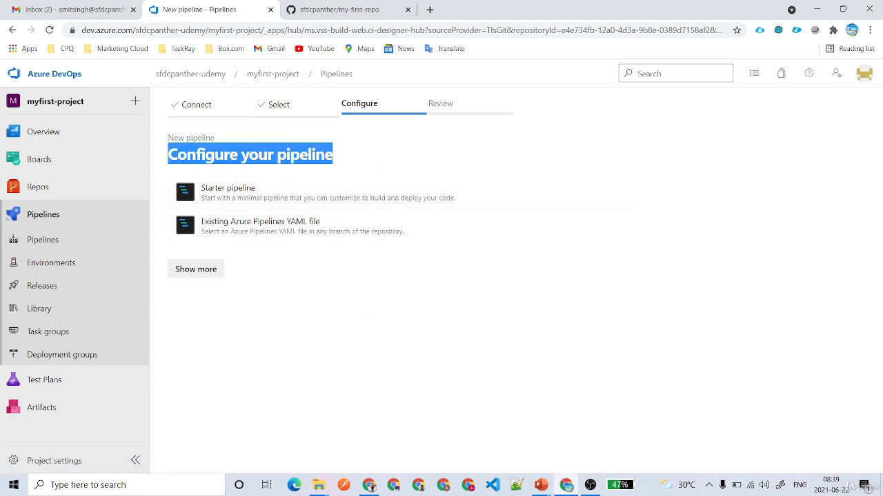
left_click(351, 159)
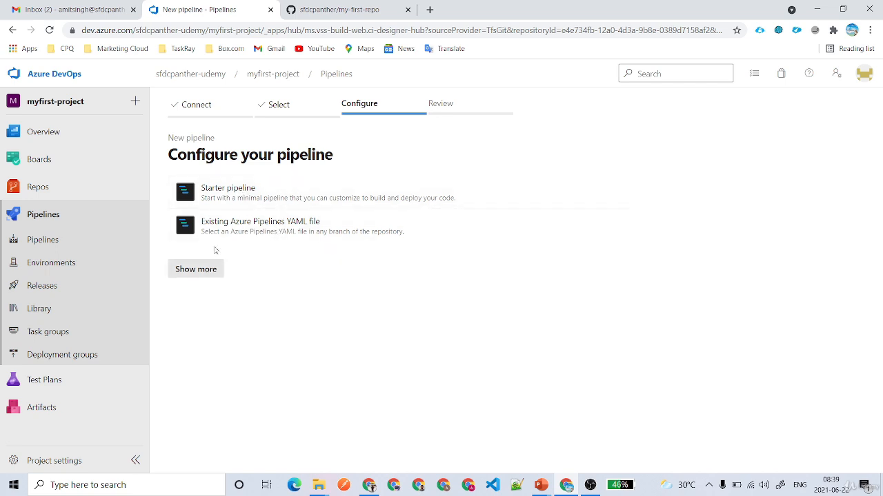
left_click(243, 200)
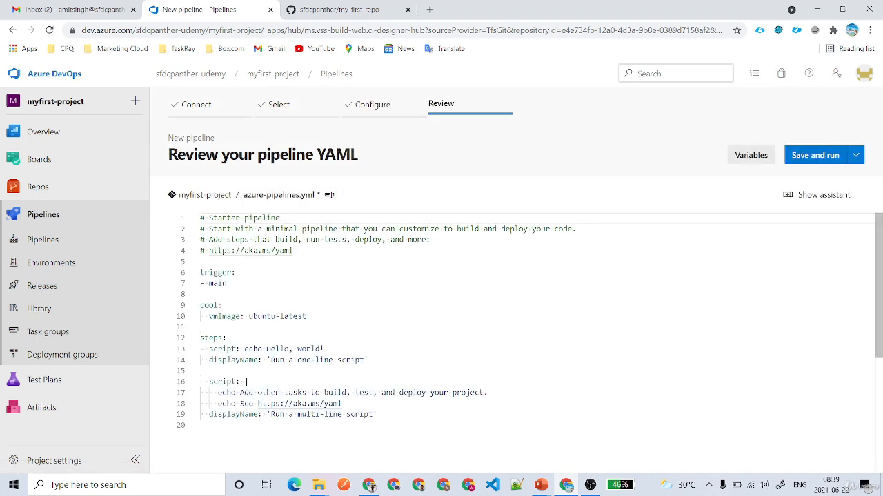
left_click(245, 199)
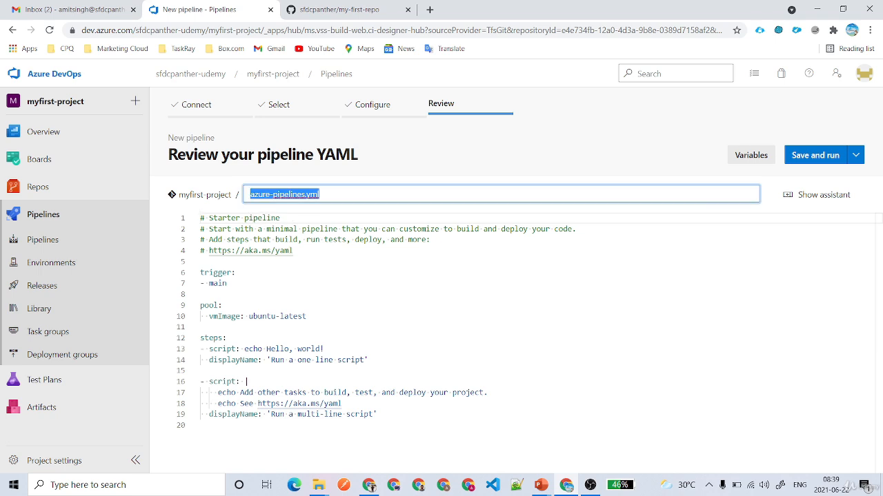
key("End")
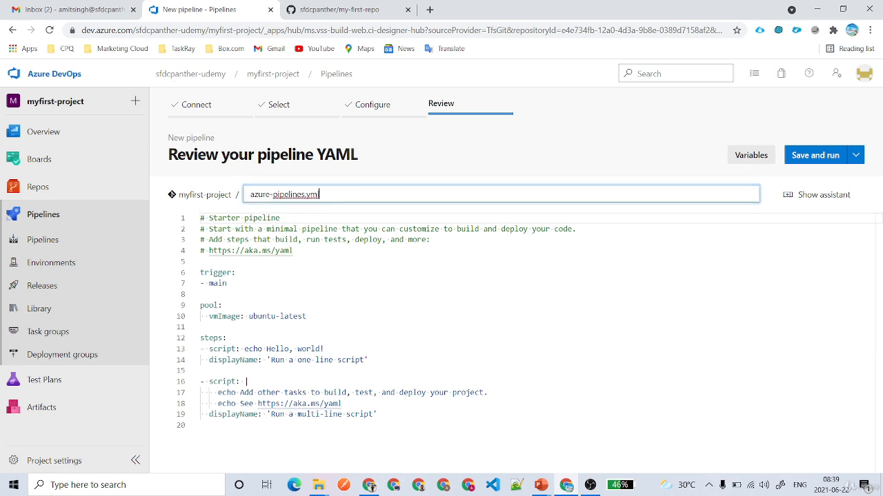
double_click(263, 194)
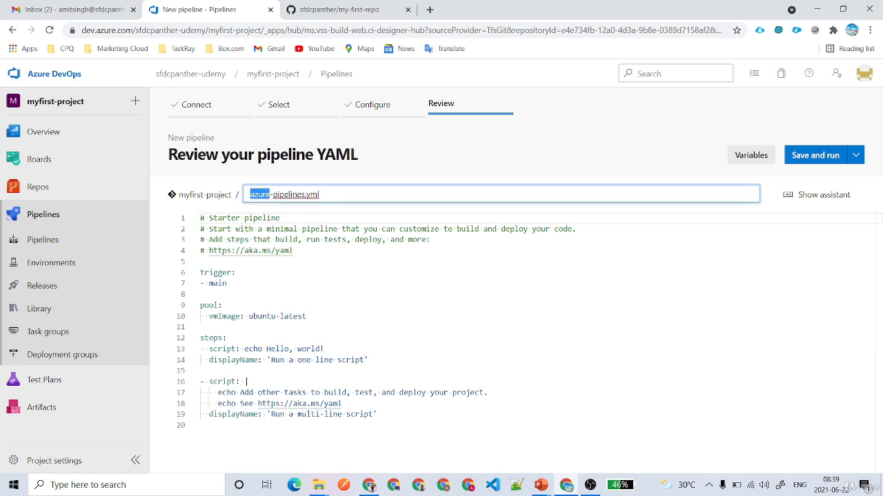
left_click(321, 195)
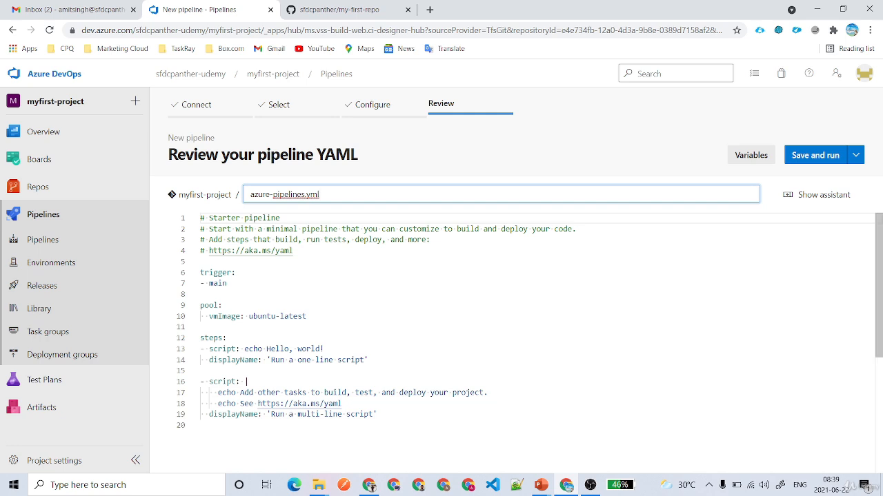
left_click_drag(322, 317, 321, 326)
left_click_drag(227, 283, 200, 273)
left_click(227, 283)
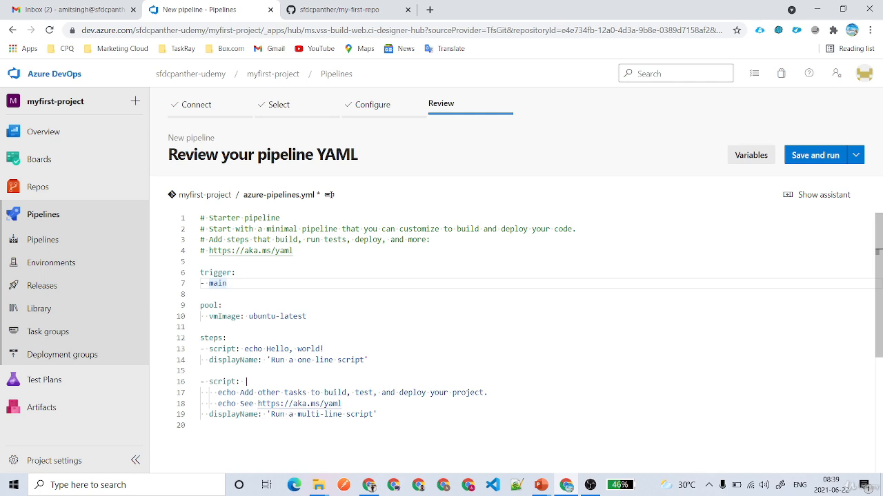
Add '- feature/*' and '- bugfix/*' branch lines under the main trigger.
key("Return")
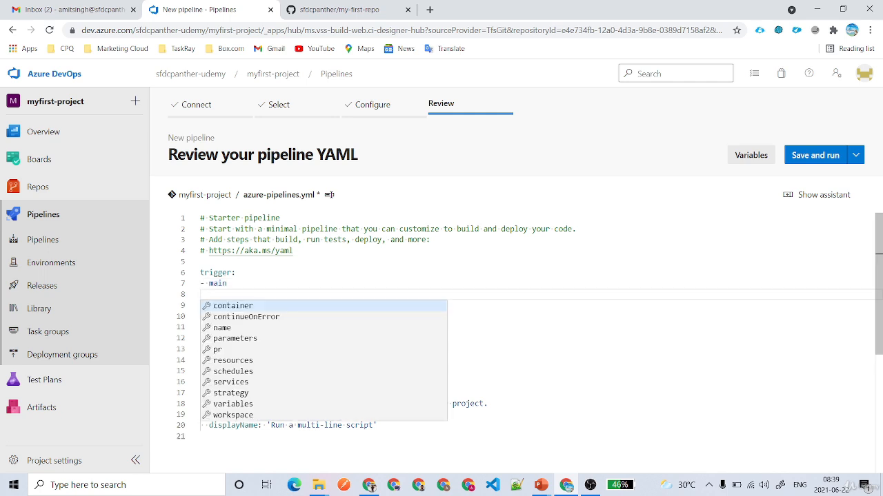
type("- ")
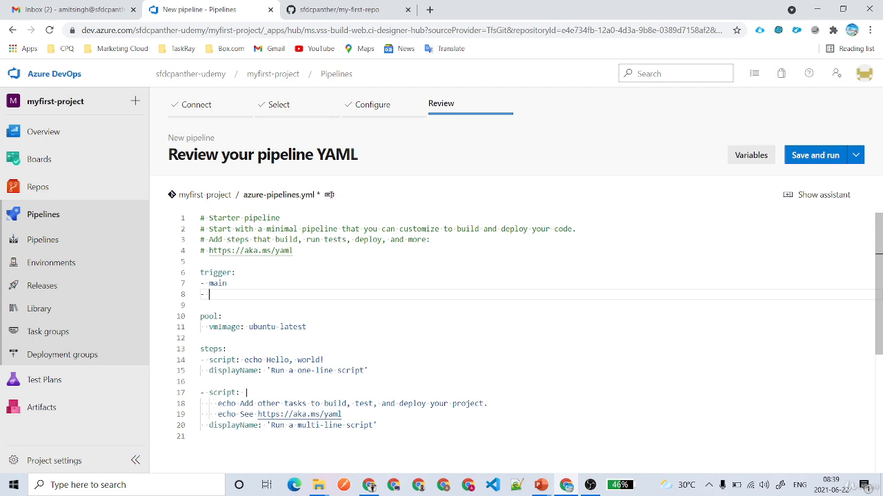
type("feature/*")
key("Return")
key("Escape")
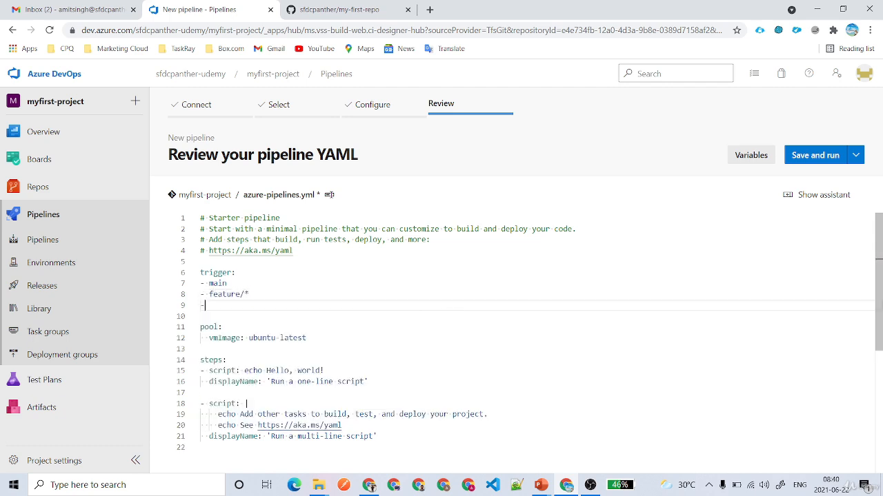
type("- bugfoix")
key("BackSpace")
key("BackSpace")
key("BackSpace")
type("ix/*")
Add a '- hotfix/*' trigger line and remove the stray empty line below it.
double_click(225, 294)
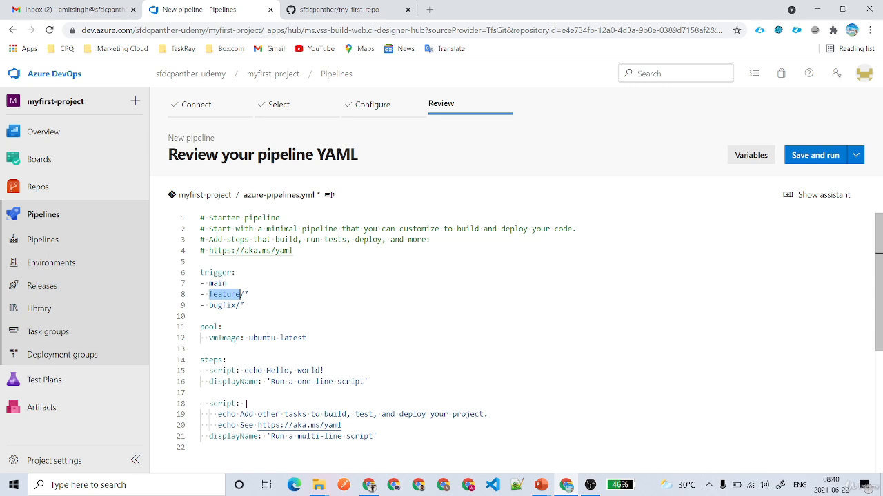
double_click(223, 305)
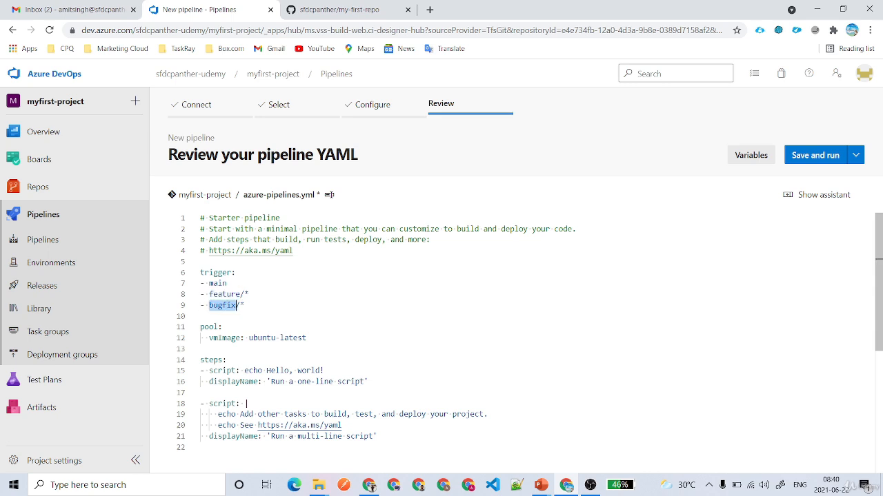
left_click(246, 305)
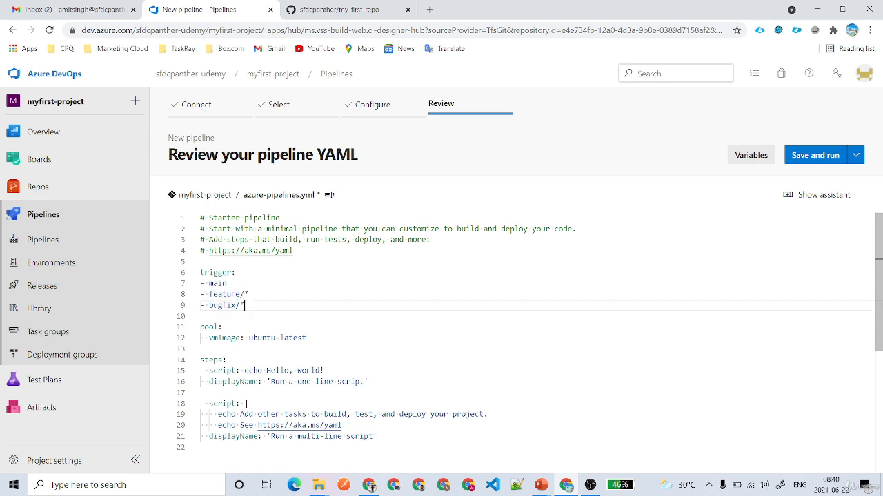
key("Return")
type("-")
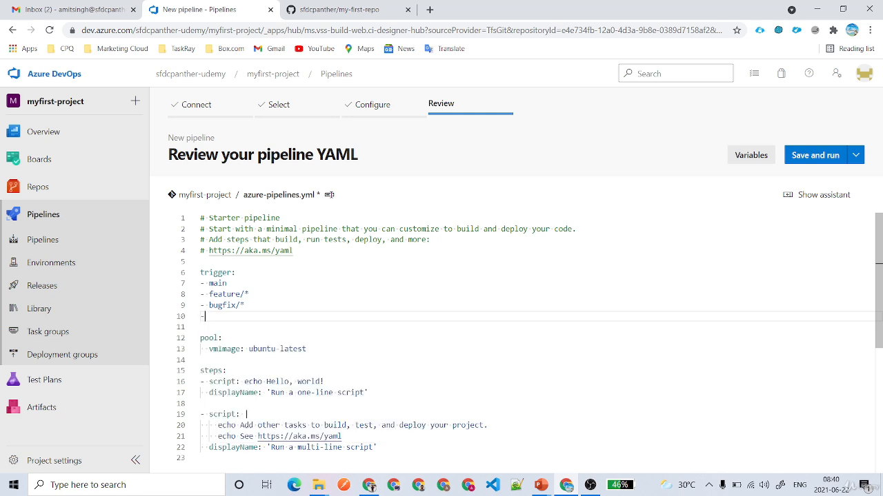
type(" hotfix/*")
left_click_drag(245, 316, 193, 276)
left_click(246, 316)
key("Return")
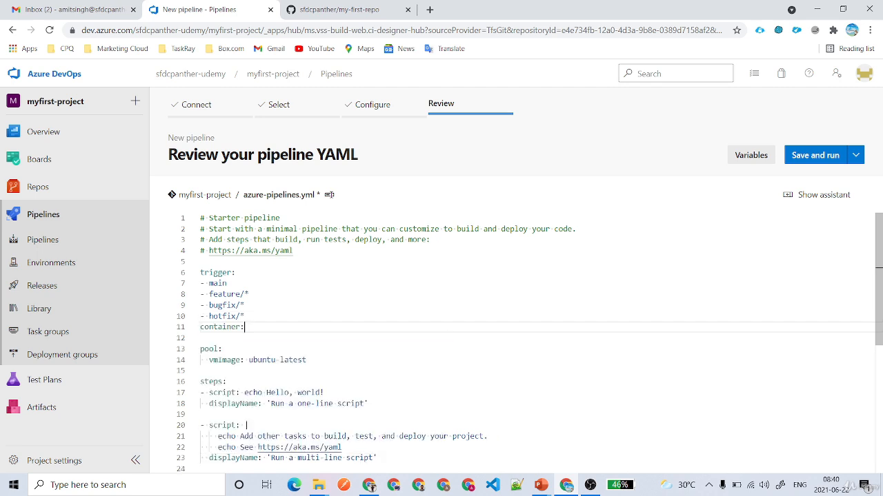
key("ctrl+z")
key("ctrl+space")
key("BackSpace")
key("BackSpace")
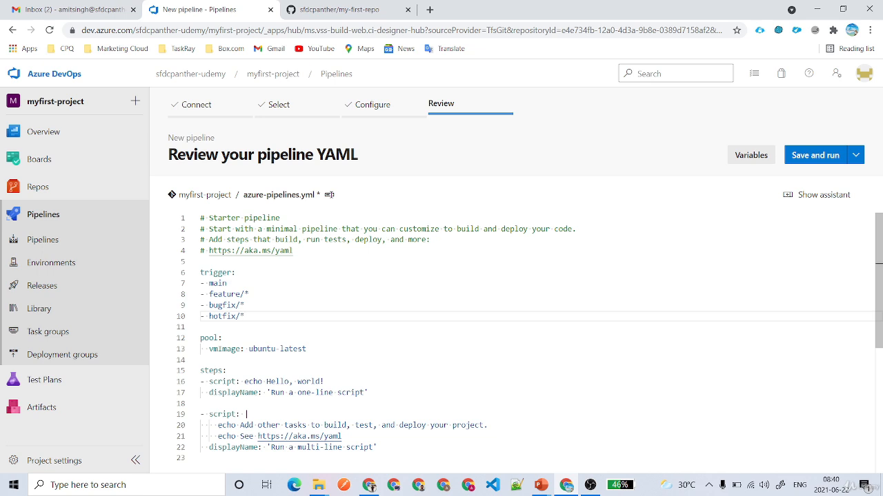
left_click(209, 273)
left_click_drag(246, 315, 201, 283)
double_click(210, 338)
left_click(223, 338)
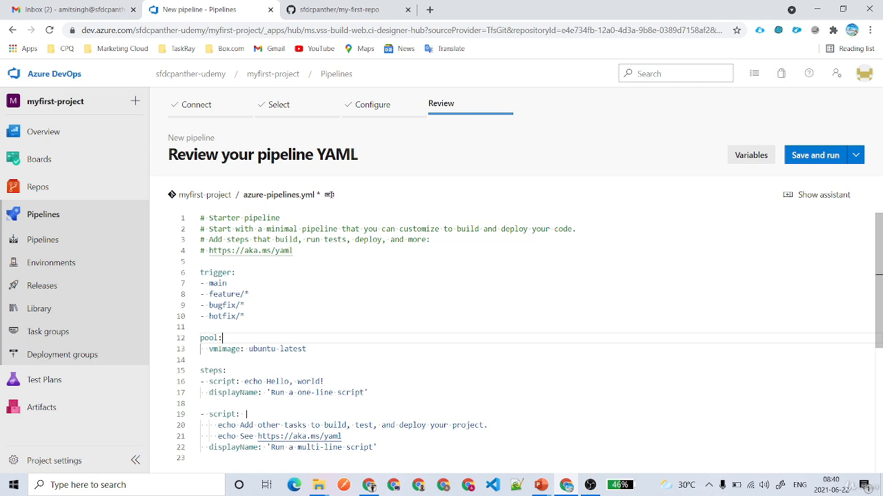
left_click_drag(307, 349, 249, 348)
left_click(223, 338)
left_click_drag(306, 349, 249, 349)
left_click(307, 349)
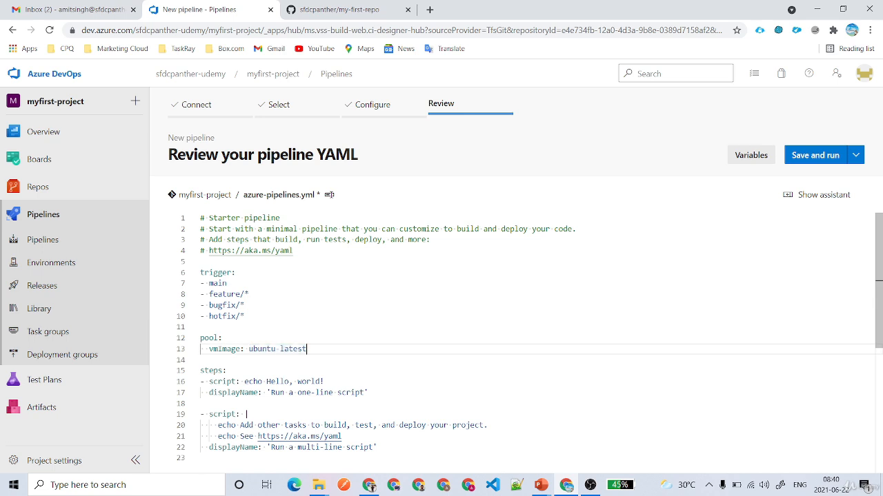
scroll(483, 345, "down", 3)
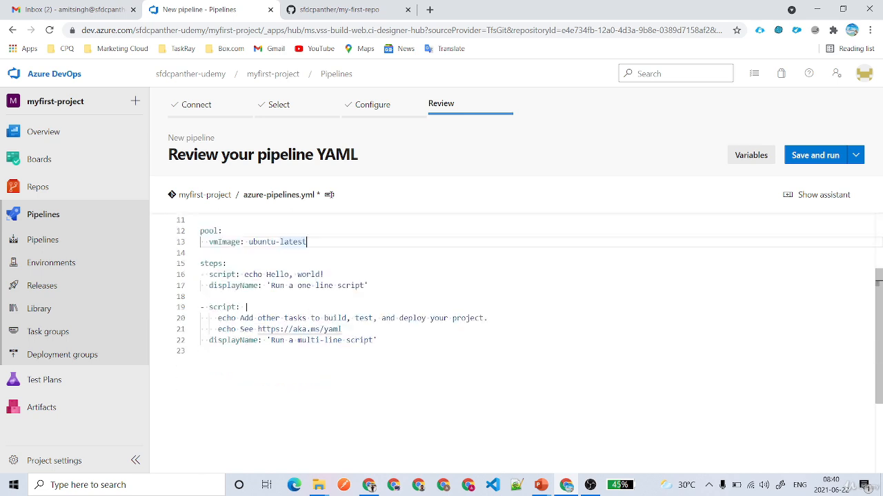
left_click_drag(200, 263, 222, 263)
double_click(223, 274)
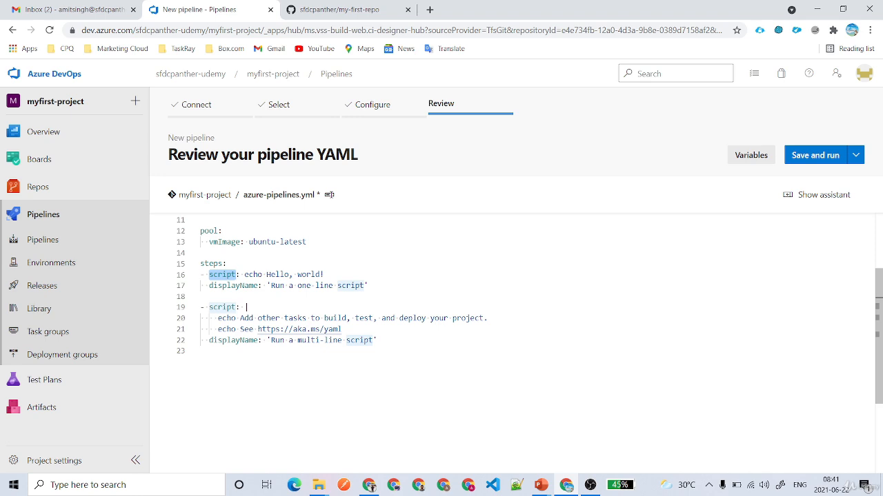
left_click(270, 275)
double_click(258, 285)
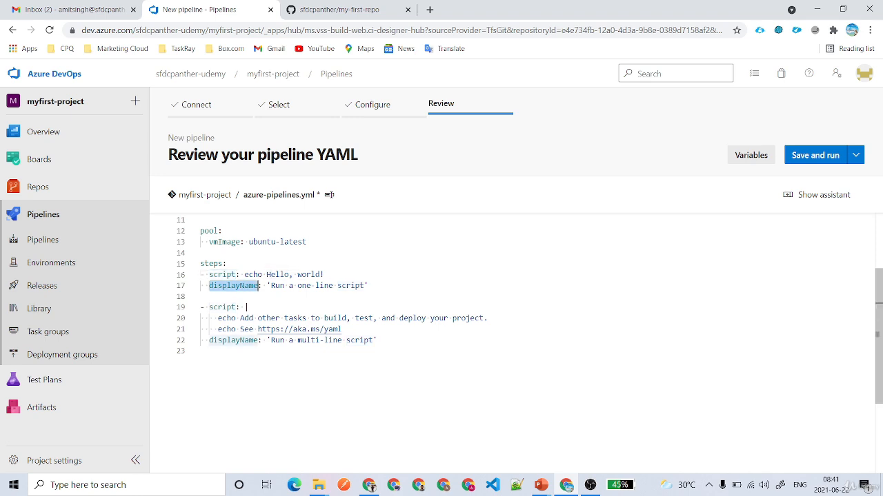
left_click_drag(218, 319, 267, 341)
left_click(368, 341)
left_click(379, 341)
key("Return")
key("ctrl+space")
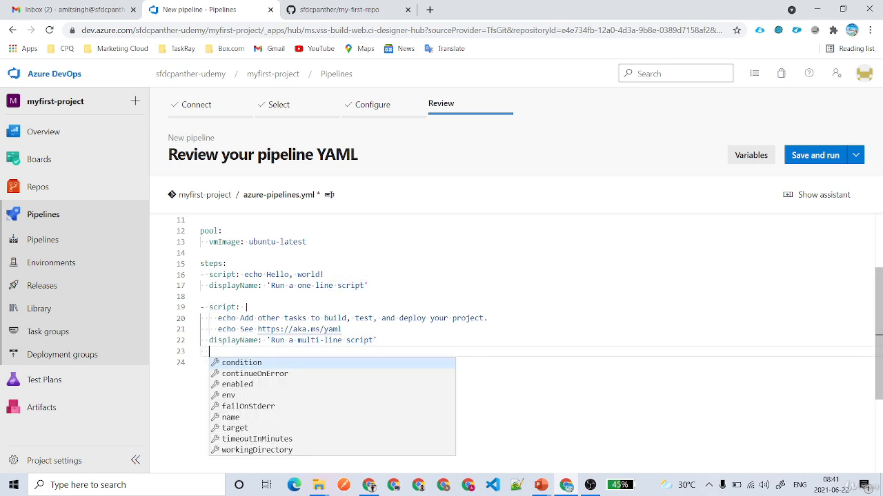
key("Return")
key("BackSpace")
key("ctrl+z")
key("ctrl+z")
key("Return")
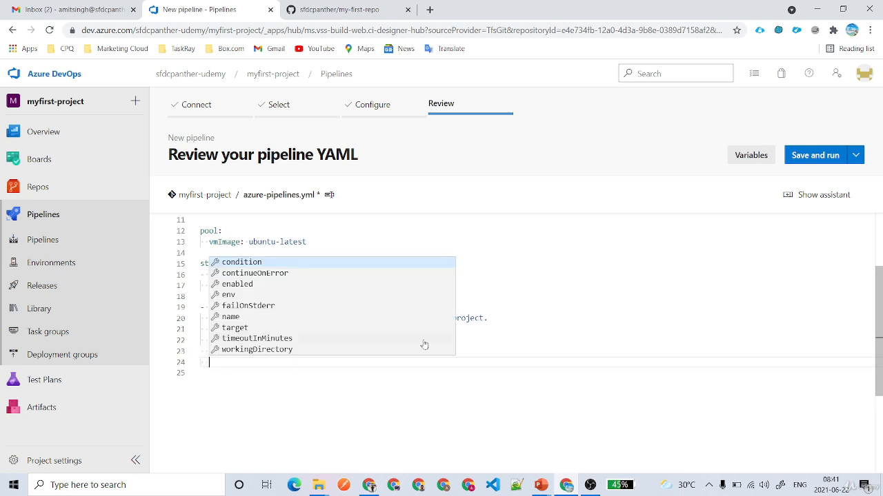
key("BackSpace")
type("jobs:")
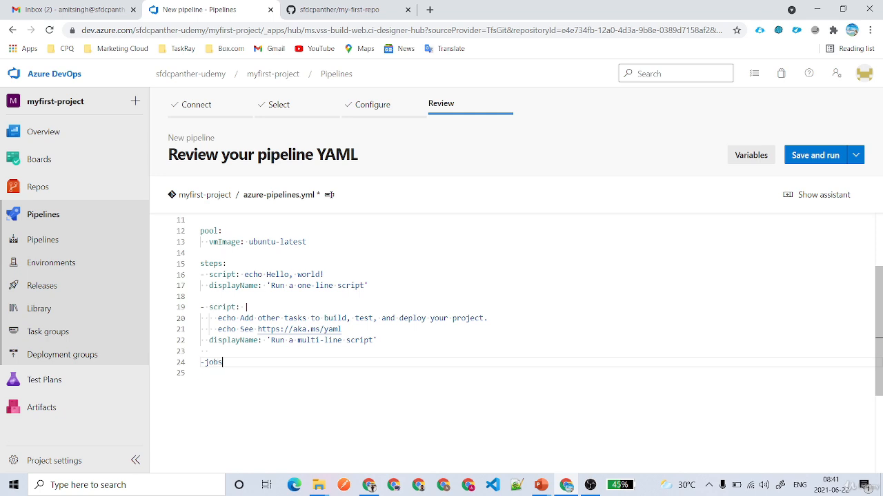
key("Return")
key("ctrl+space")
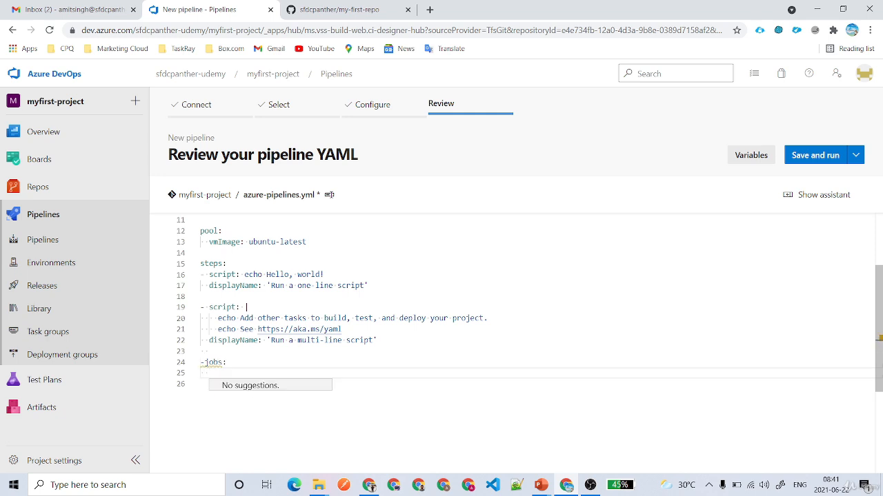
type("-job:")
key("Return")
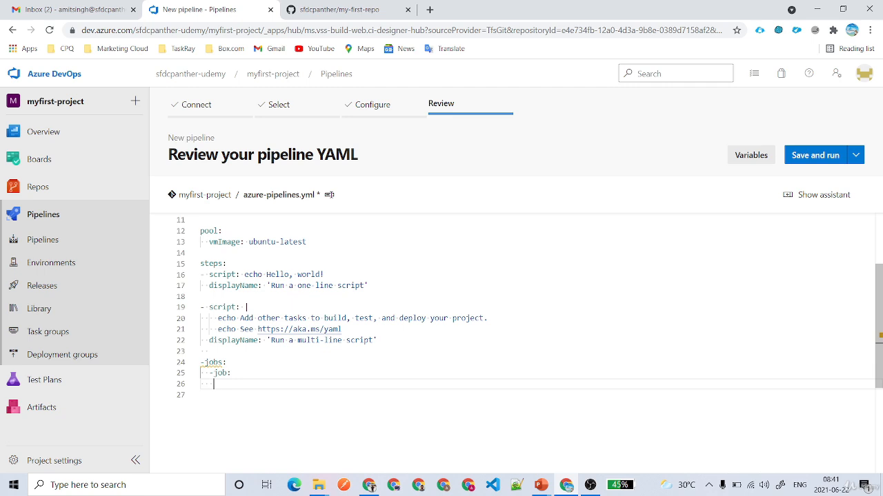
left_click_drag(200, 263, 376, 340)
key("ctrl+c")
key("Delete")
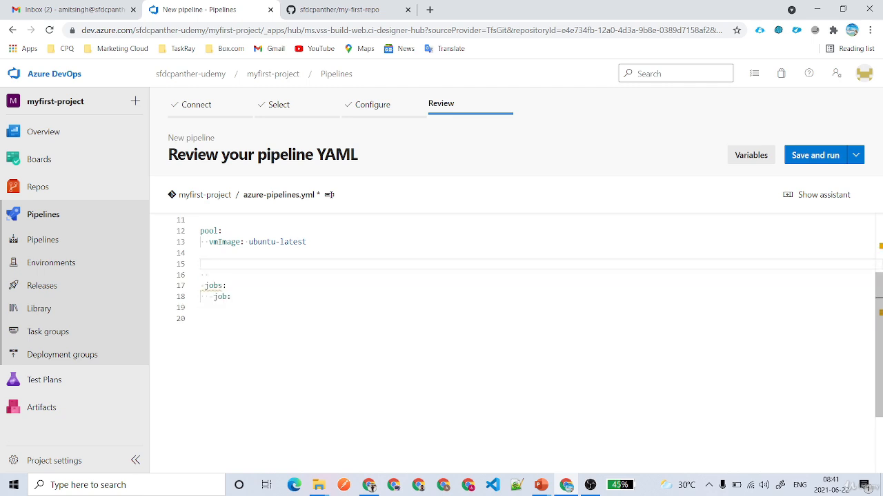
left_click(200, 308)
key("ctrl+v")
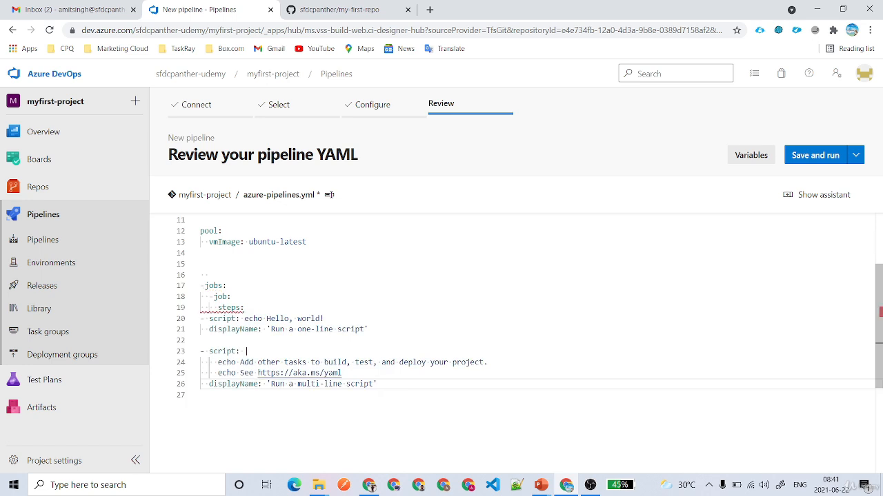
left_click_drag(378, 384, 209, 319)
key("Tab")
key("Tab")
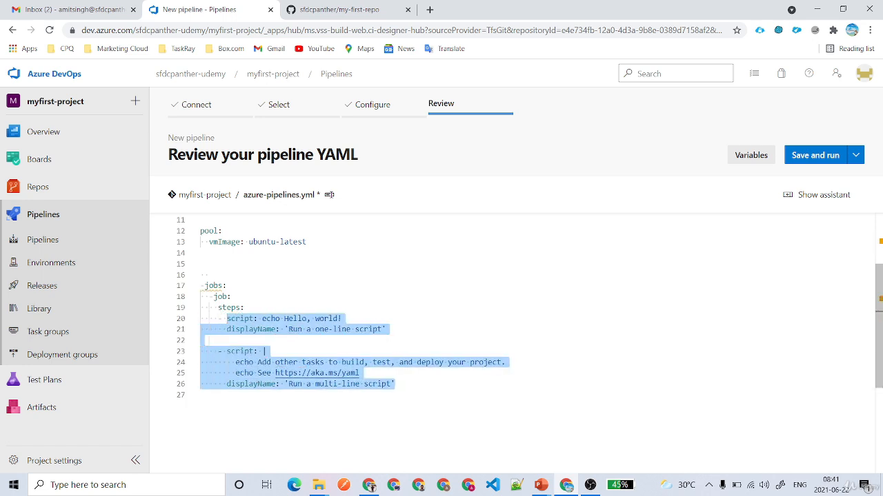
left_click(246, 309)
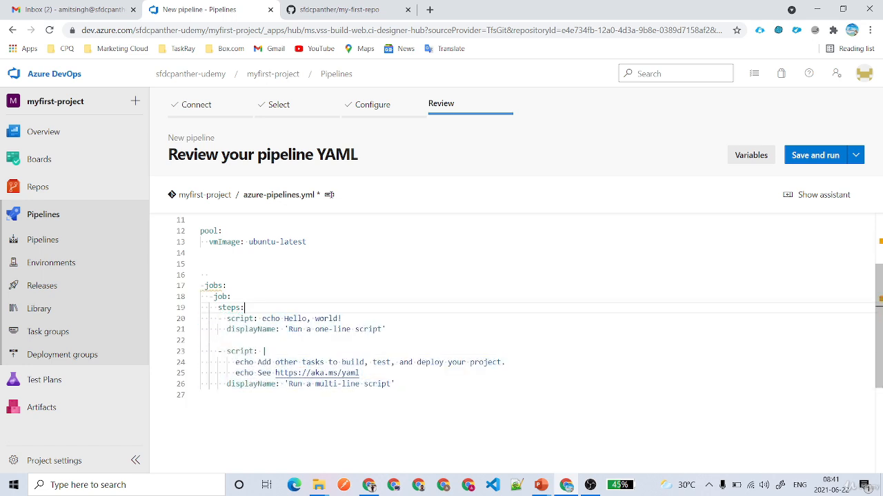
left_click_drag(227, 318, 254, 372)
left_click(228, 286)
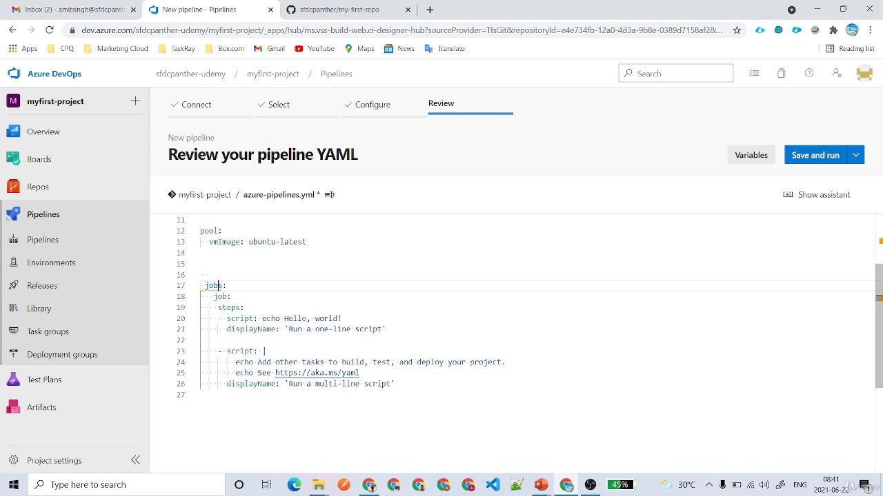
left_click(209, 275)
mouse_move(211, 286)
left_click(228, 286)
mouse_move(214, 286)
key("ctrl+z")
key("ctrl+z")
key("ctrl+z")
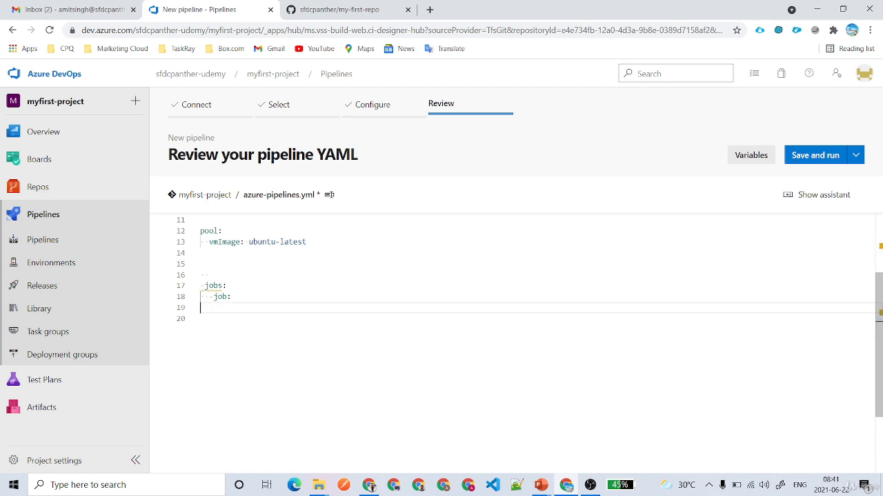
key("ctrl+y")
left_click(241, 373)
left_click_drag(225, 384, 167, 367)
key("BackSpace")
key("BackSpace")
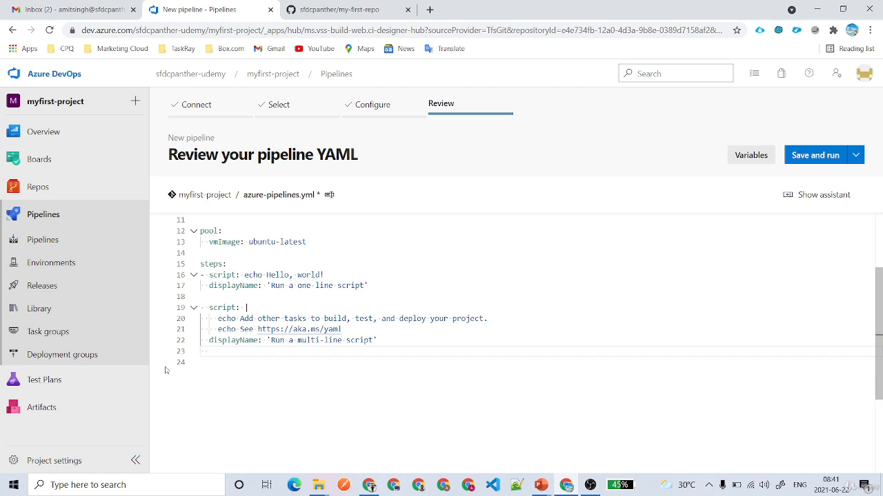
key("BackSpace")
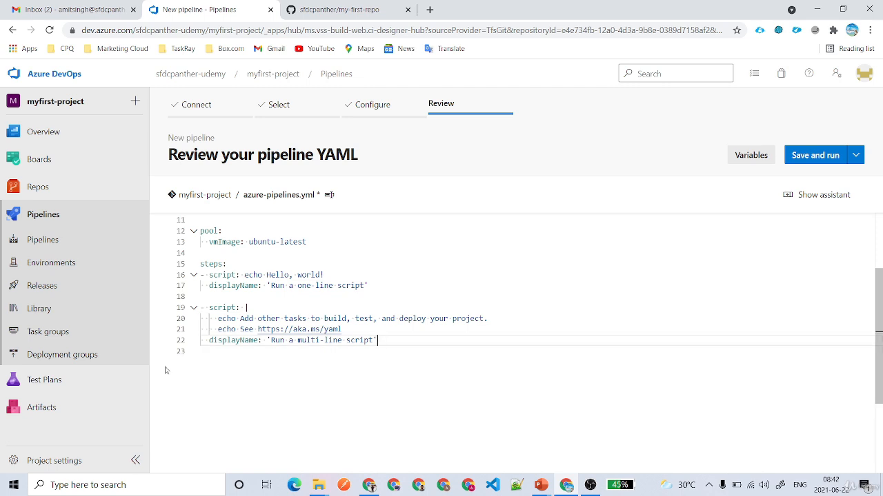
Search the task catalogue for ANT and open the Ant task settings.
left_click(808, 198)
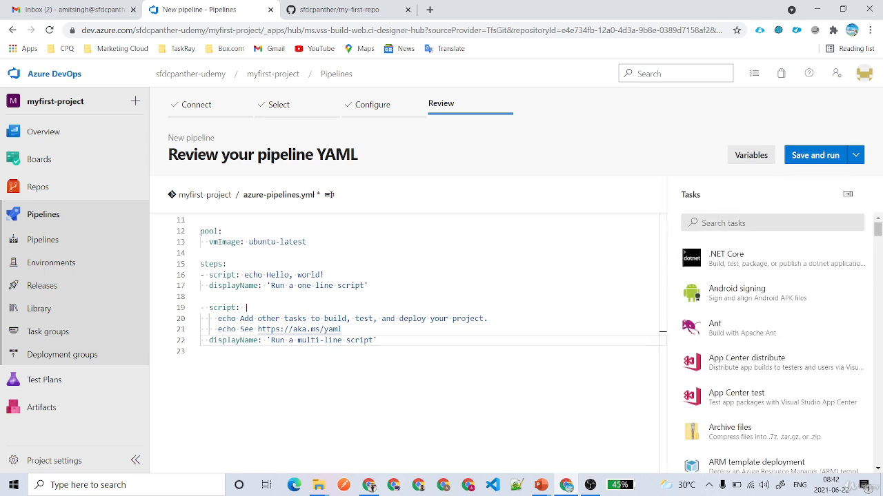
scroll(786, 309, "down", 2)
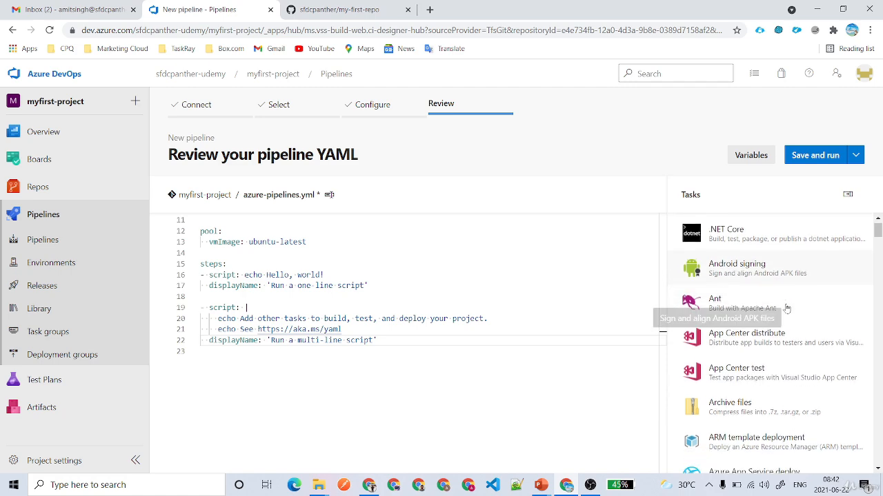
scroll(786, 308, "down", 5)
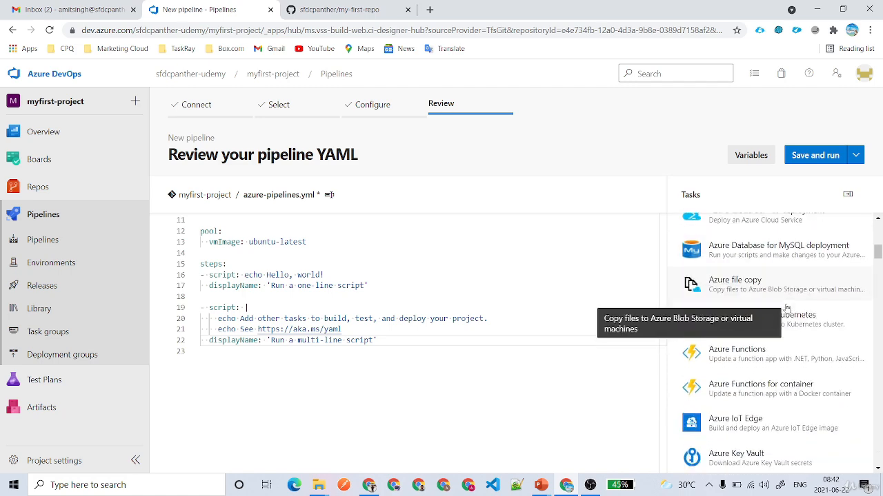
scroll(786, 308, "down", 2)
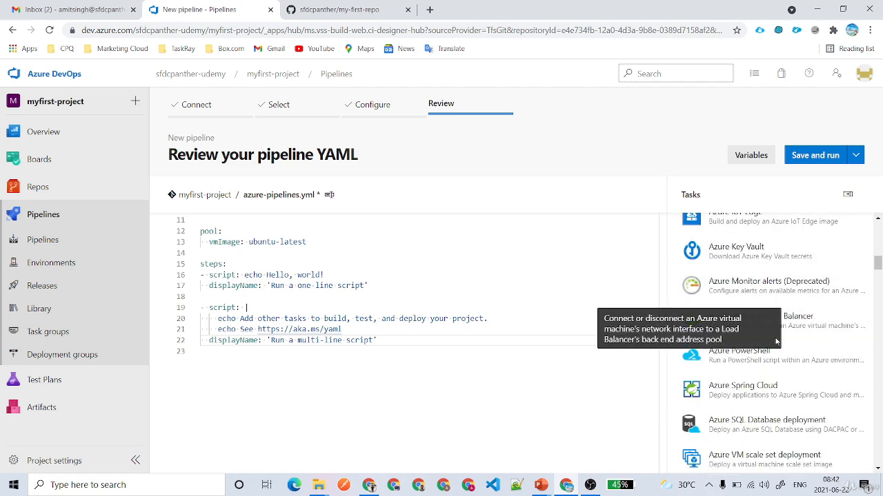
scroll(780, 303, "up", 9)
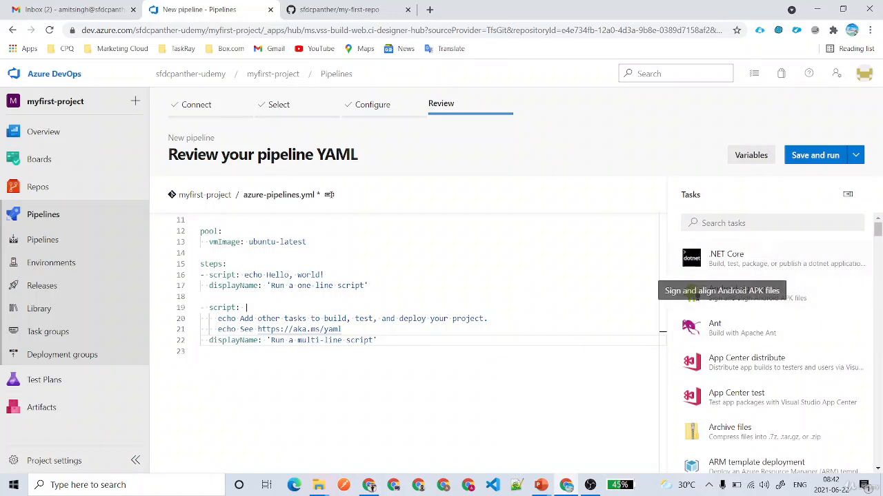
left_click(752, 222)
type("ANT")
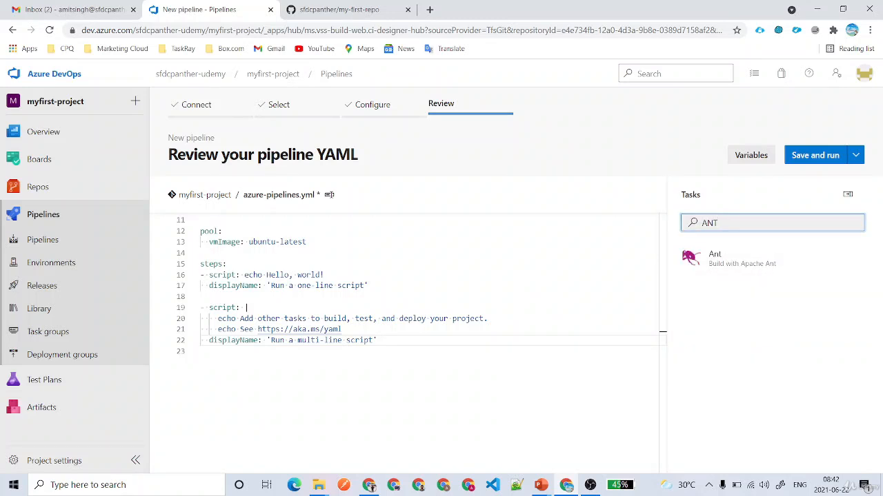
left_click(733, 261)
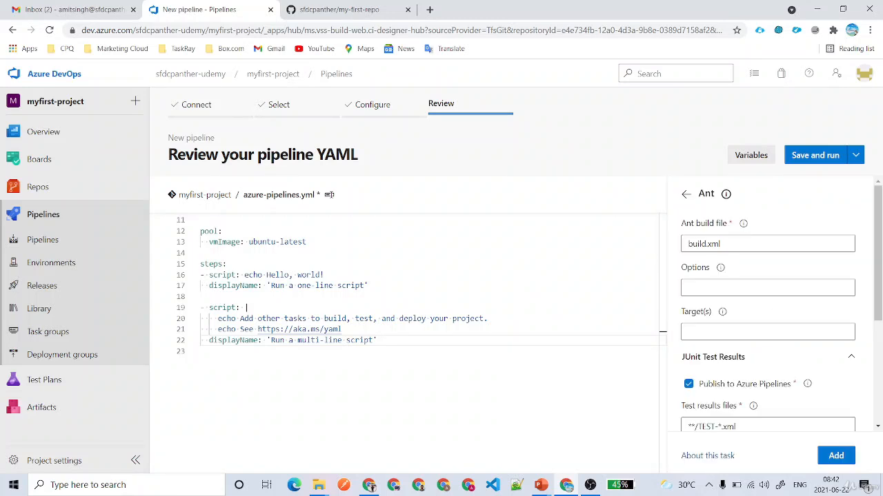
Choose Cobertura code coverage, set class files directory '.', and review the Advanced settings.
left_click_drag(719, 244, 667, 246)
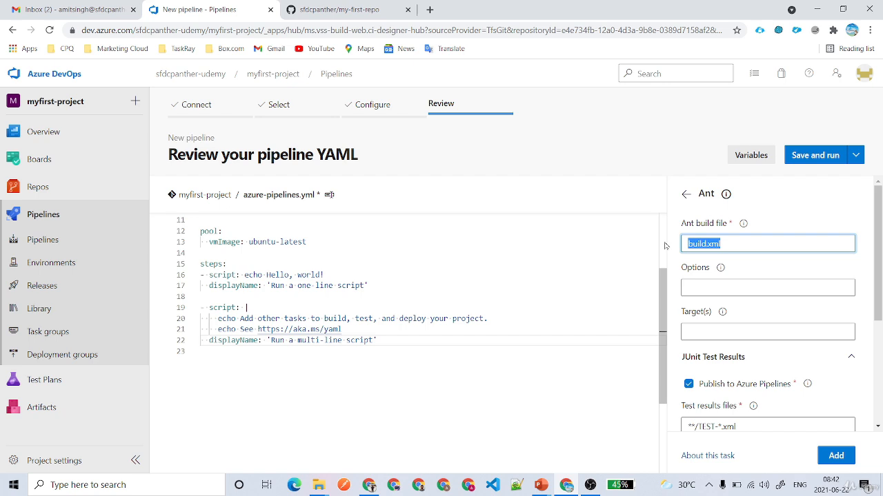
left_click(736, 290)
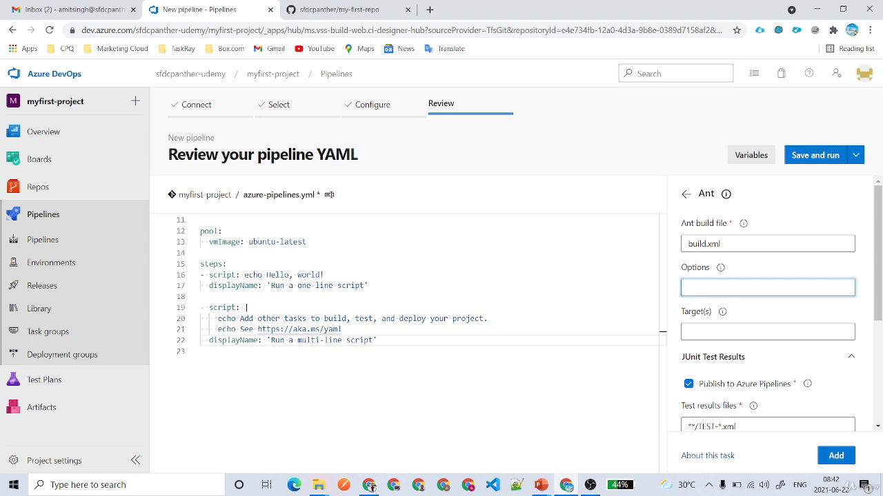
left_click(746, 332)
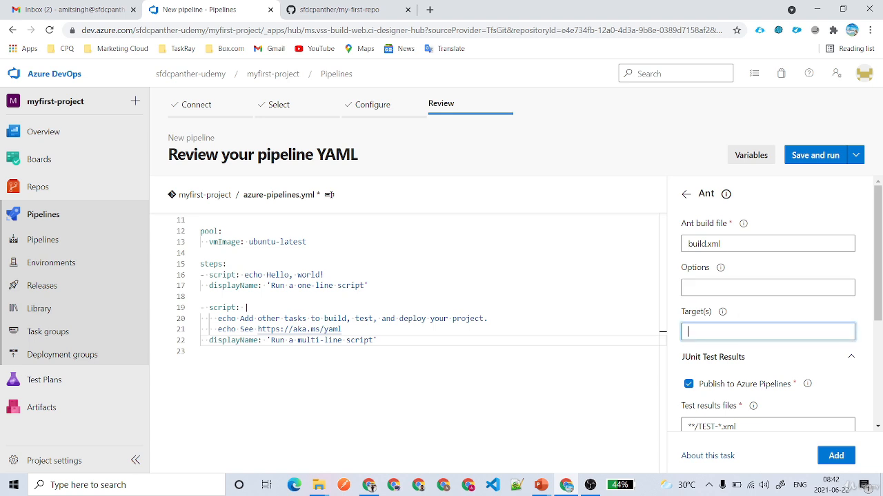
scroll(727, 250, "down", 3)
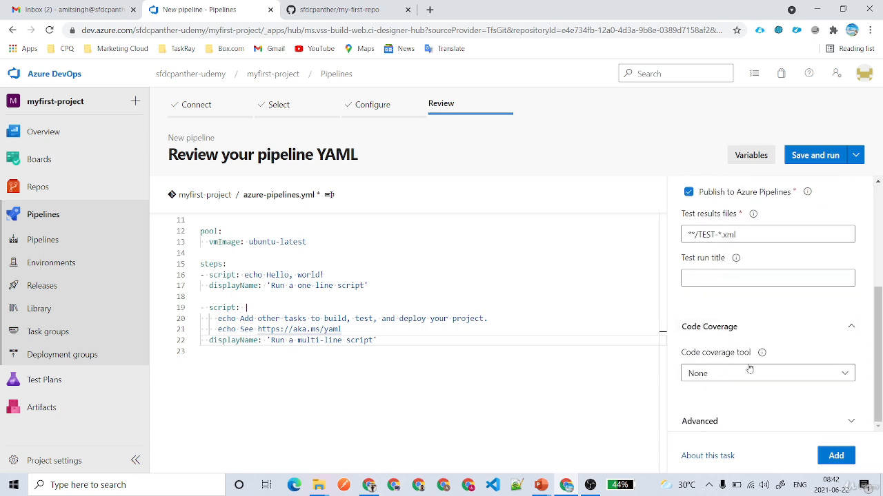
left_click(738, 371)
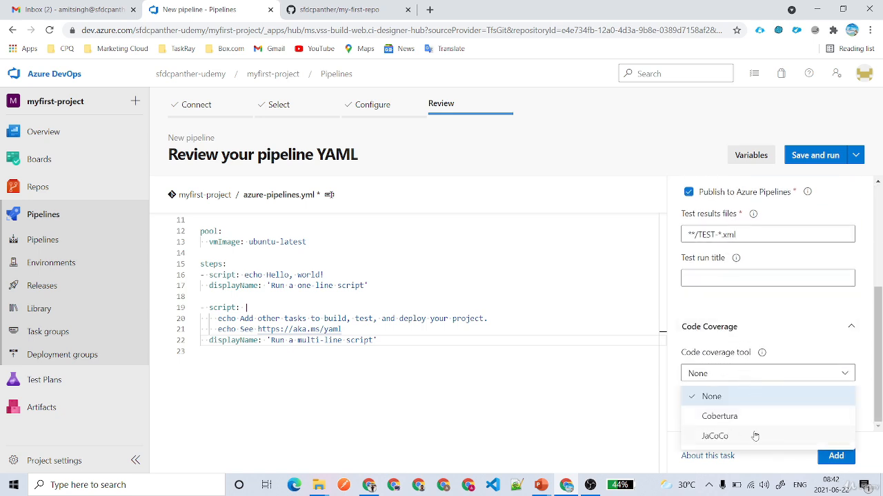
left_click(724, 417)
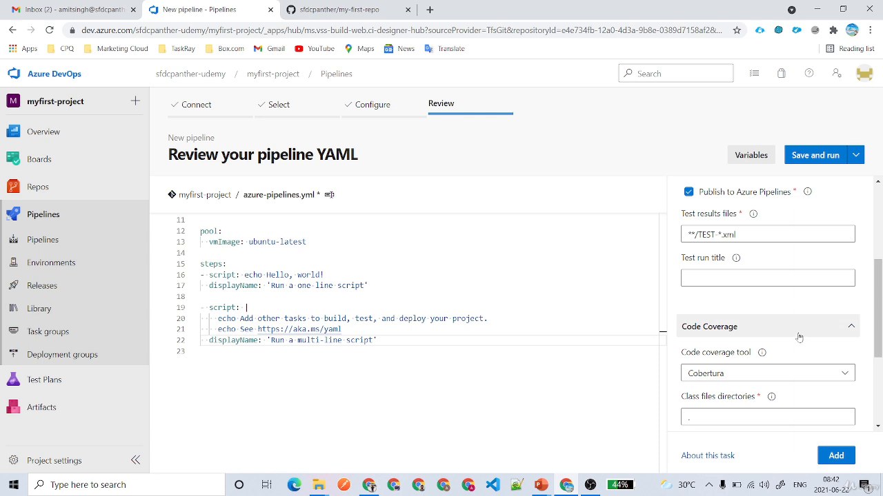
scroll(799, 338, "down", 2)
left_click(689, 251)
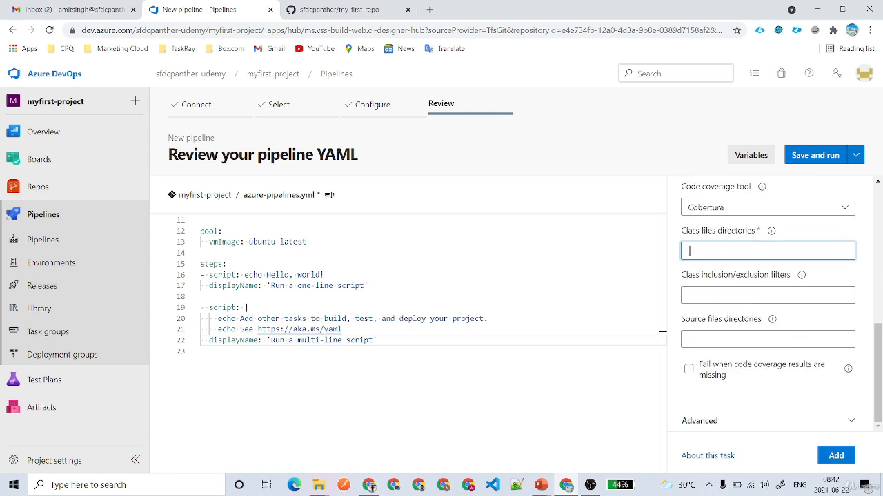
left_click(745, 421)
scroll(745, 386, "down", 2)
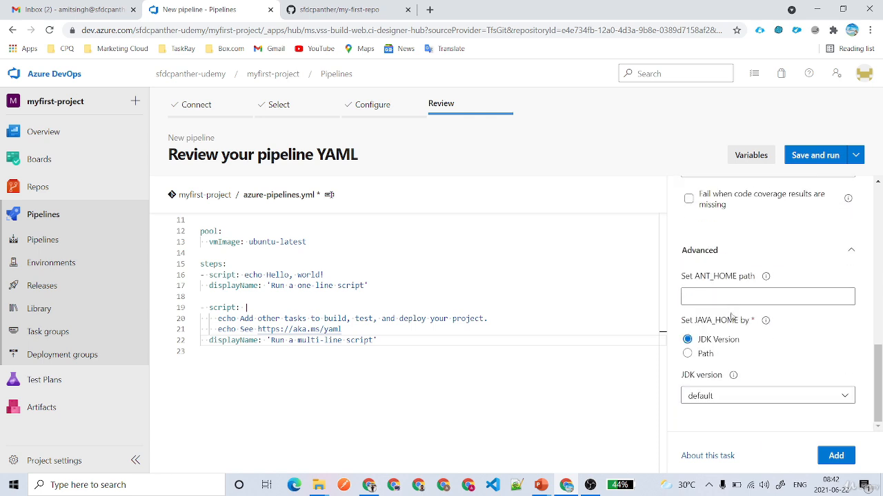
left_click(683, 296)
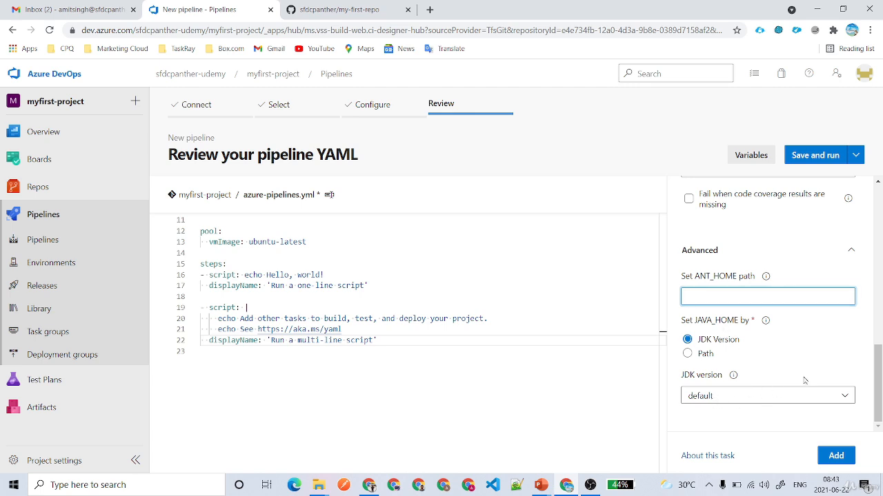
left_click(702, 251)
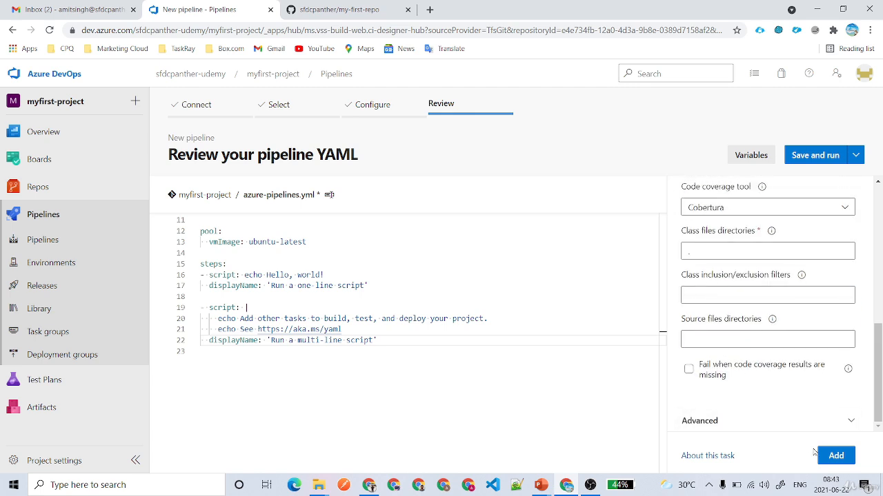
Insert the Ant@1 task into azure-pipelines.yml and inspect the inserted block.
left_click(836, 456)
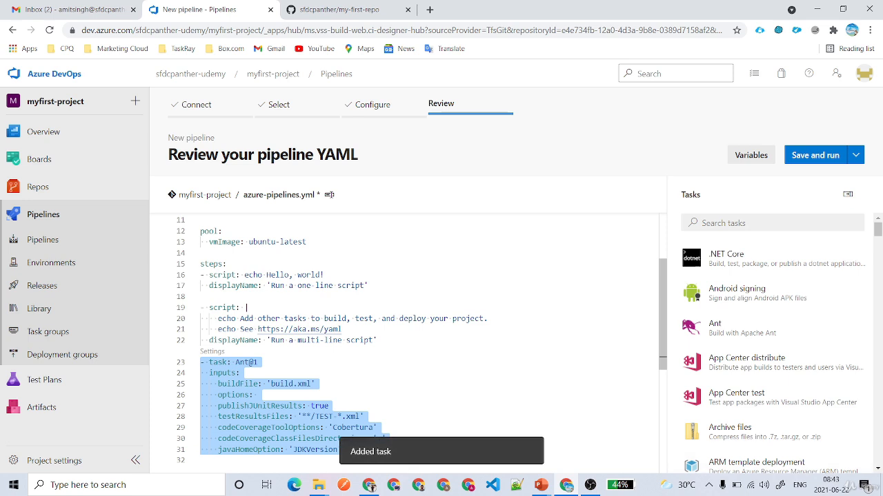
scroll(404, 343, "down", 3)
left_click(358, 355)
left_click_drag(345, 343, 200, 256)
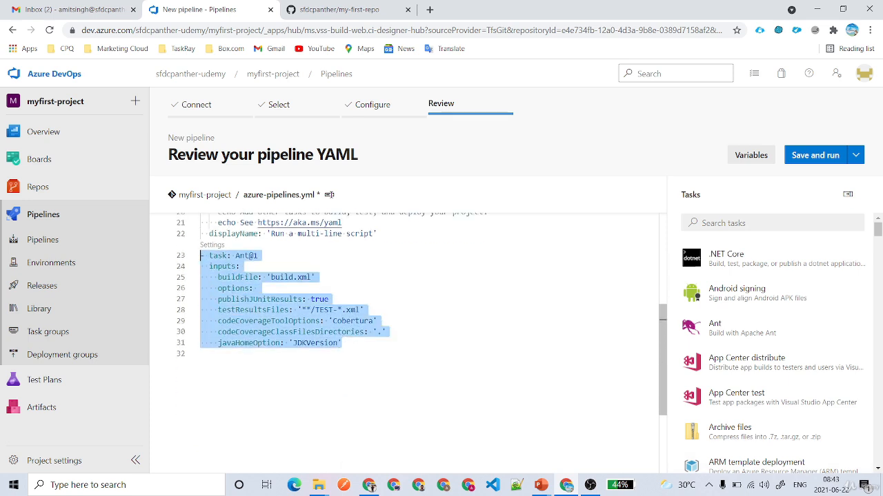
left_click(333, 300)
scroll(211, 285, "up", 1)
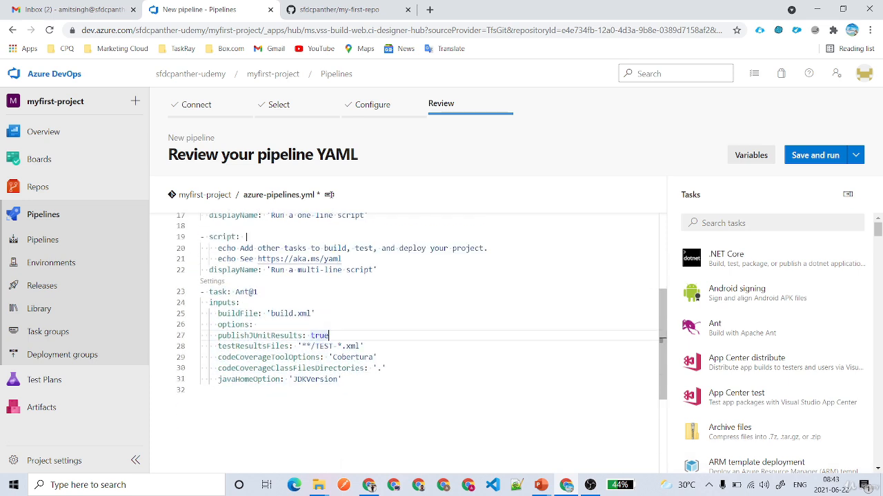
left_click(212, 282)
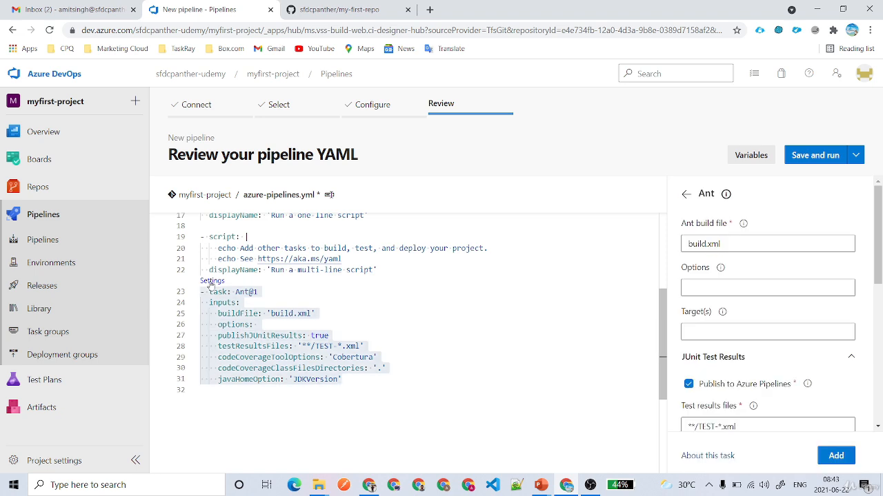
scroll(765, 306, "down", 5)
scroll(765, 305, "up", 5)
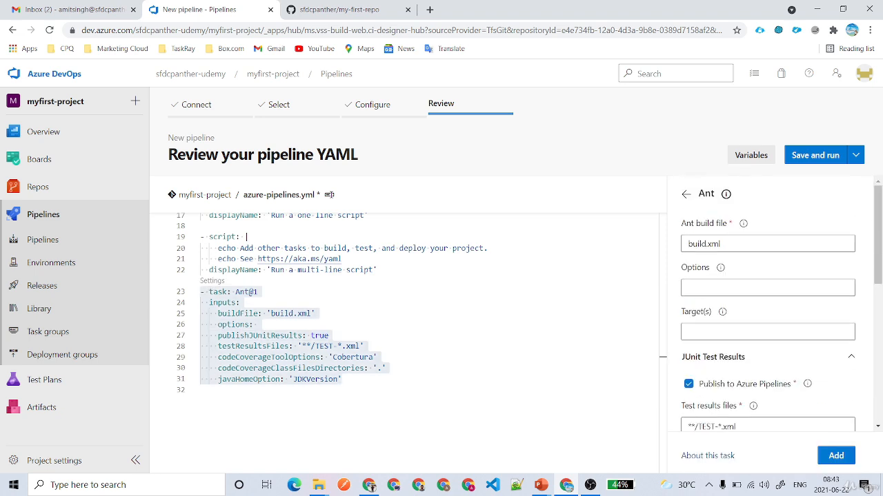
Browse the task catalogue, searching for 'cop', 'npm' and 'son'.
left_click(686, 196)
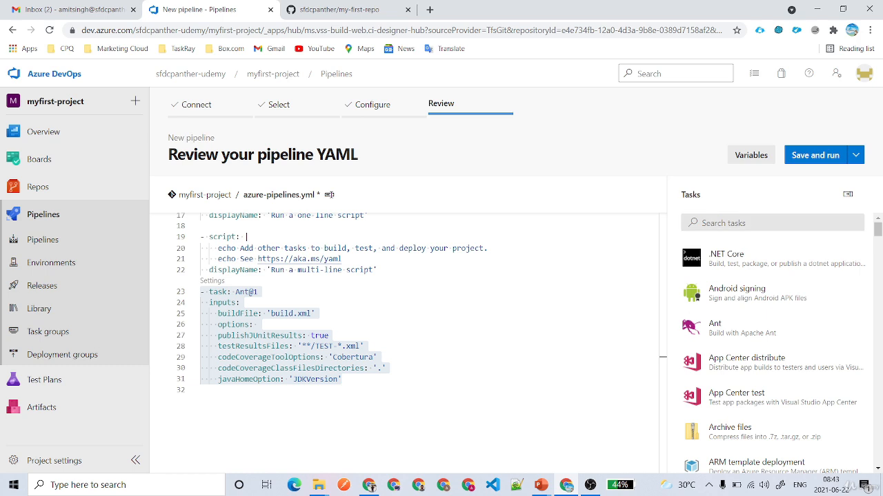
left_click(723, 223)
type("cop")
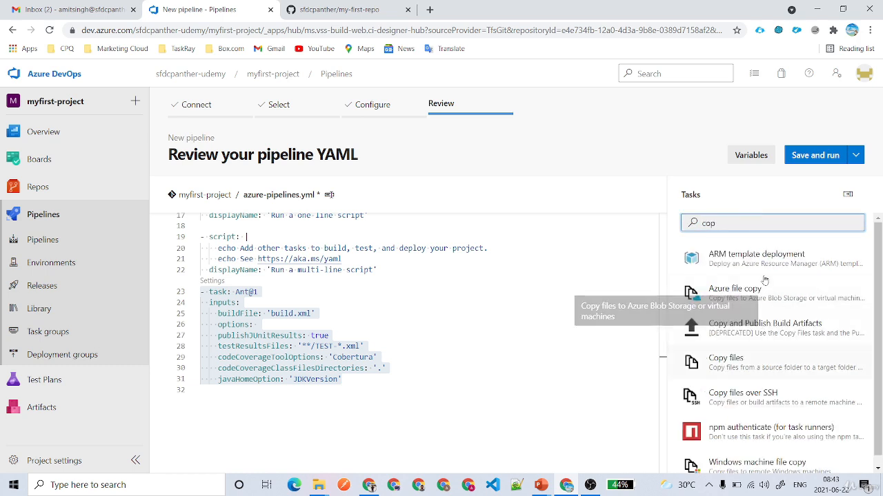
left_click_drag(717, 223, 669, 224)
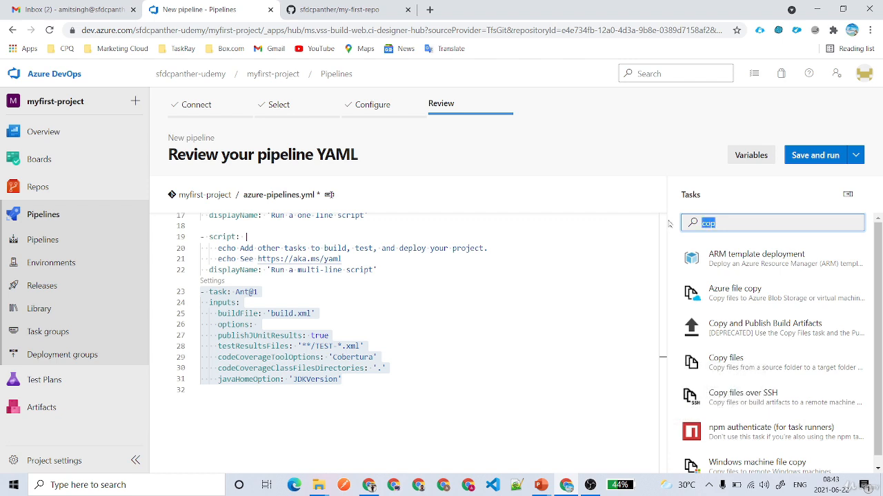
type("nom")
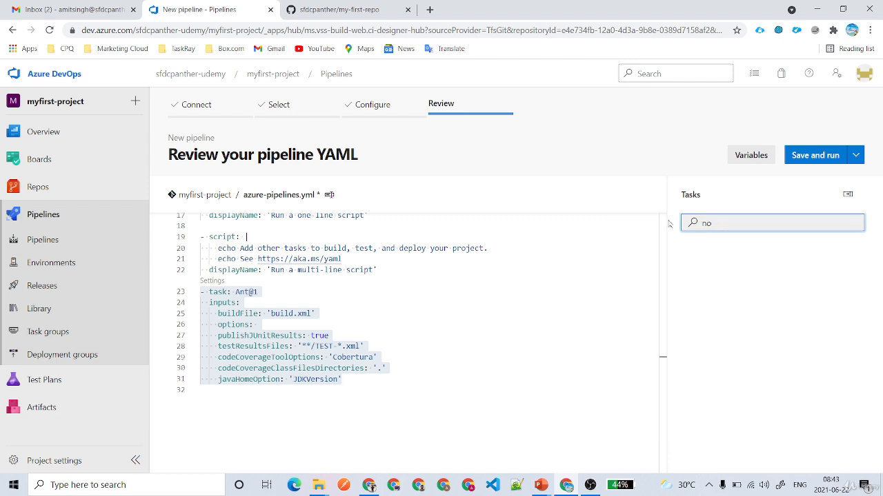
key("BackSpace")
type("pm")
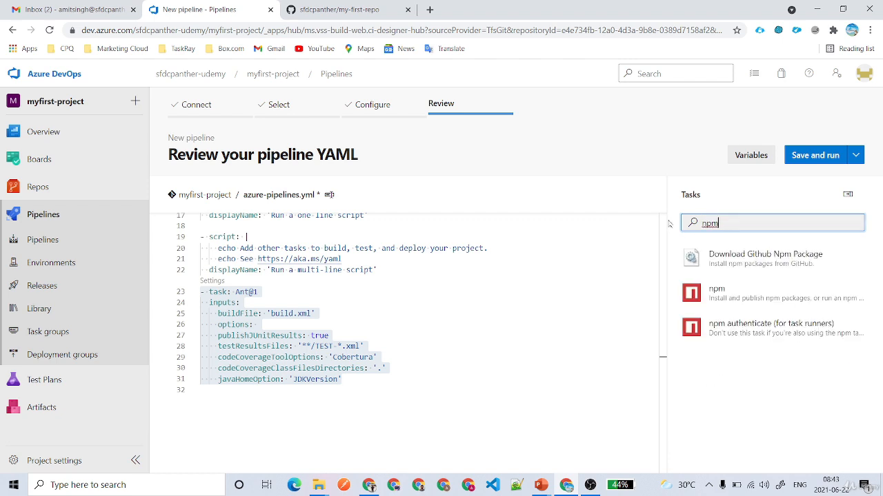
key("BackSpace")
key("BackSpace")
key("BackSpace")
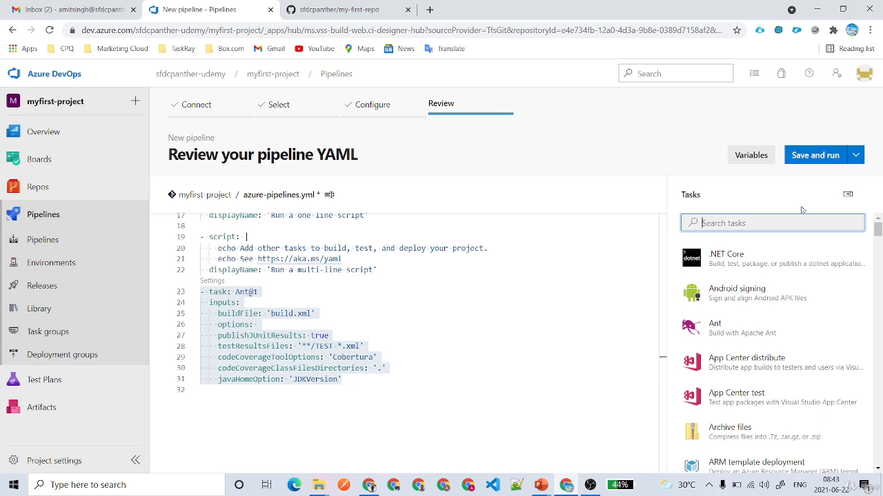
scroll(764, 335, "down", 5)
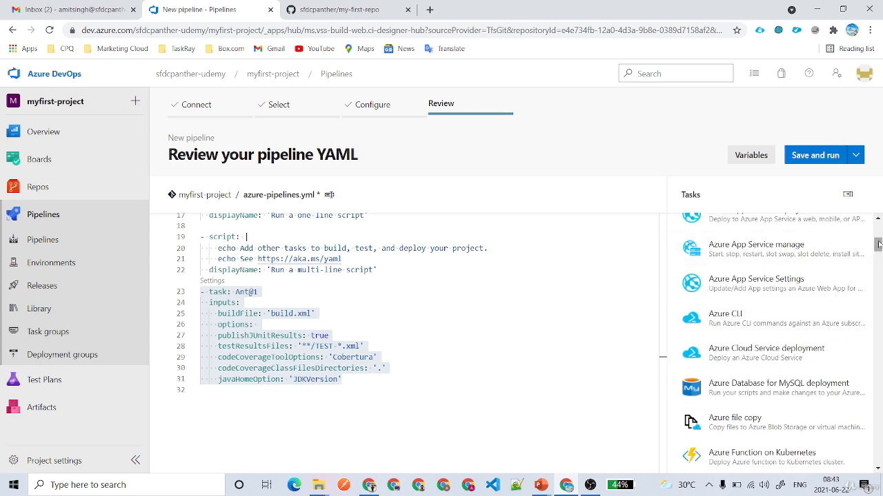
left_click_drag(878, 241, 859, 464)
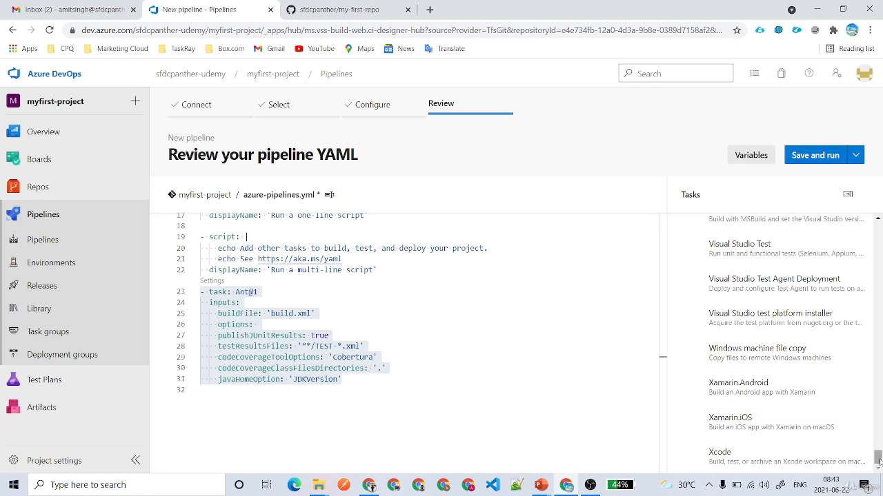
left_click_drag(879, 459, 878, 227)
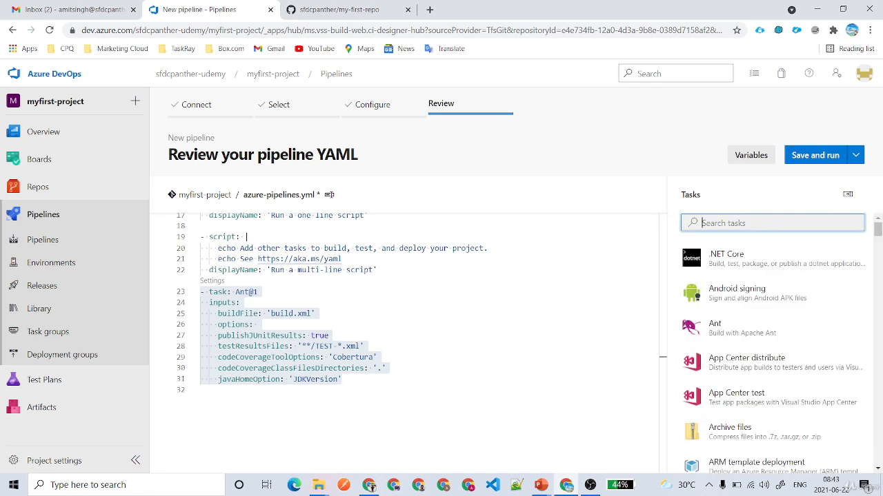
type("son")
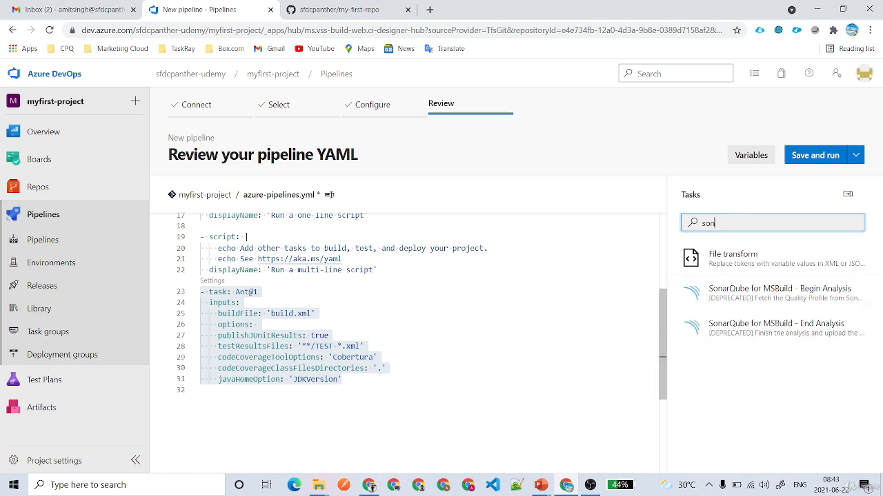
Inspect the SonarQube for MSBuild - Begin Analysis settings, then go back to the task list.
left_click(665, 301)
left_click(746, 303)
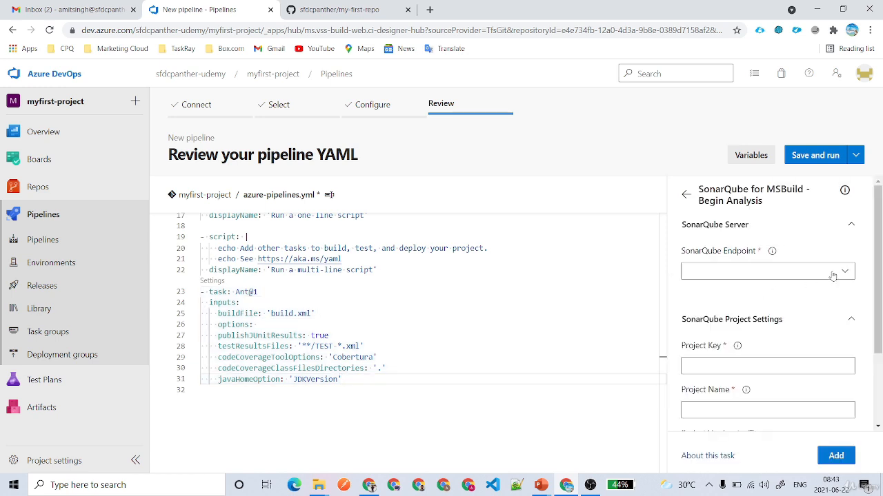
left_click(749, 274)
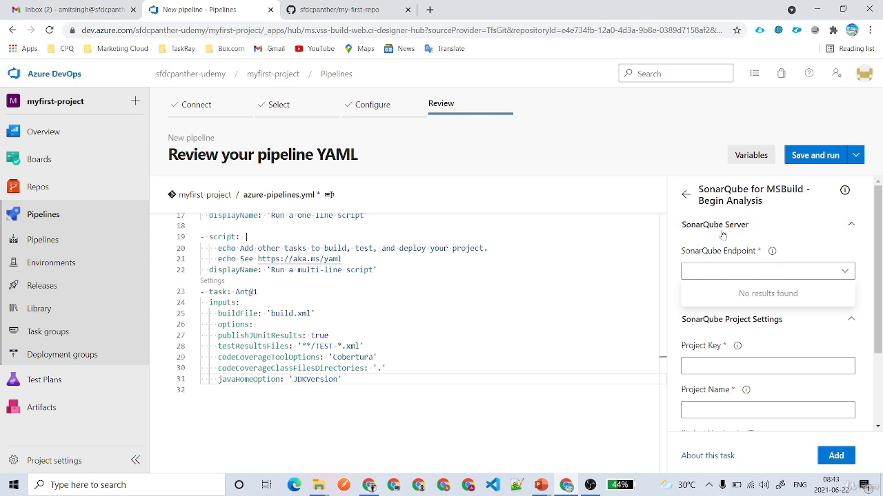
left_click(766, 321)
left_click(767, 323)
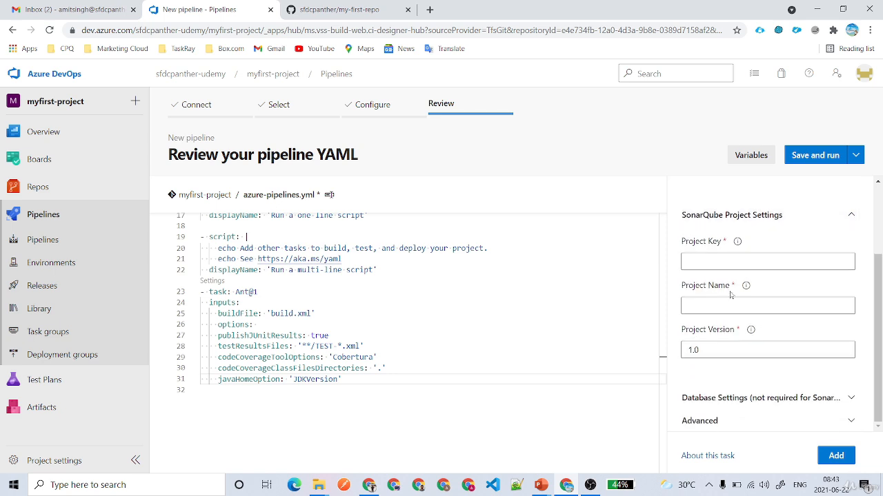
left_click(759, 399)
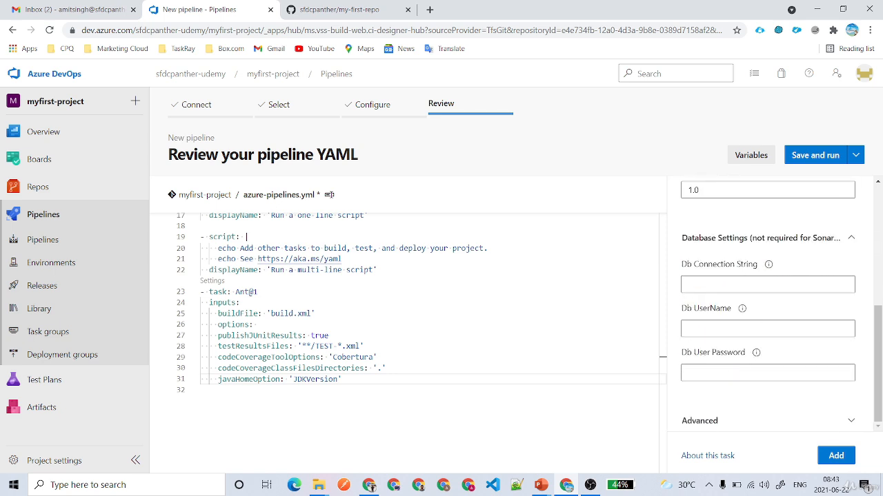
scroll(785, 360, "up", 10)
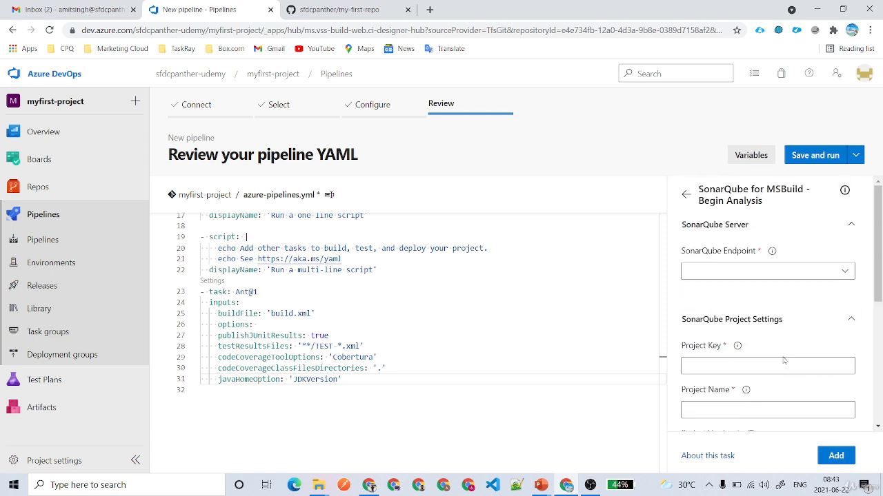
left_click(687, 197)
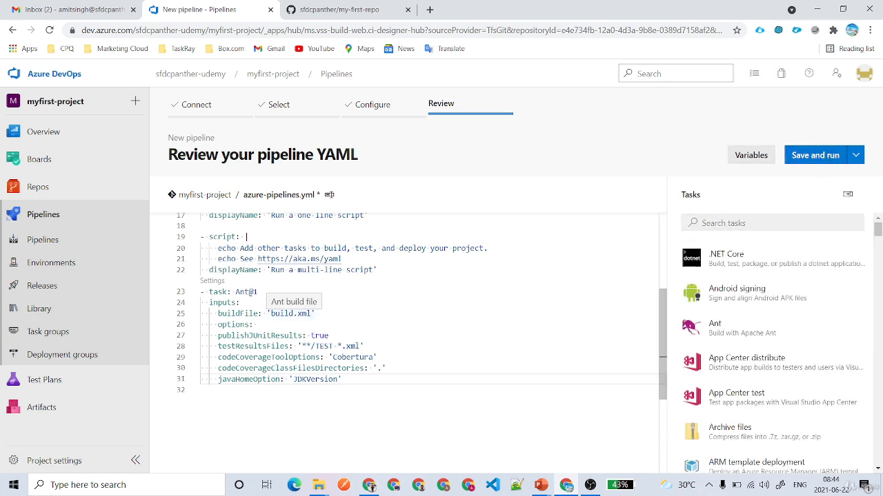
Create the run-time-overridable variable salesforce.username and confirm it.
left_click(750, 157)
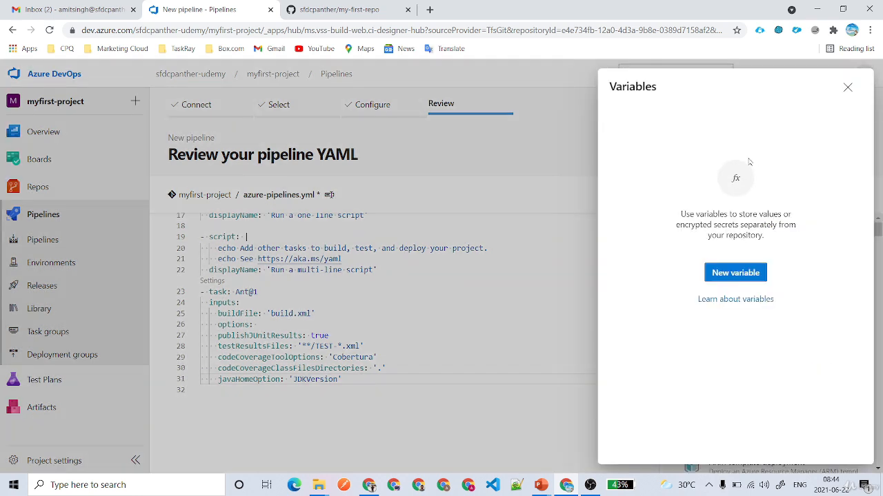
left_click(735, 273)
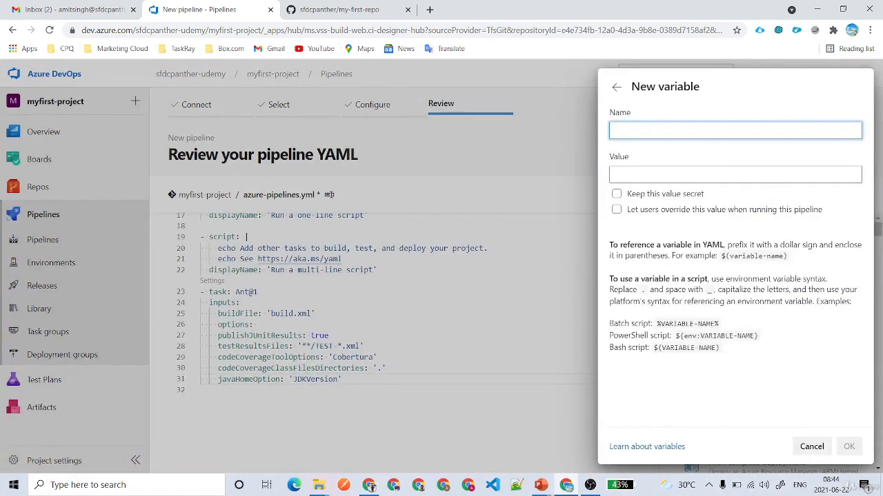
type("salesforce.use")
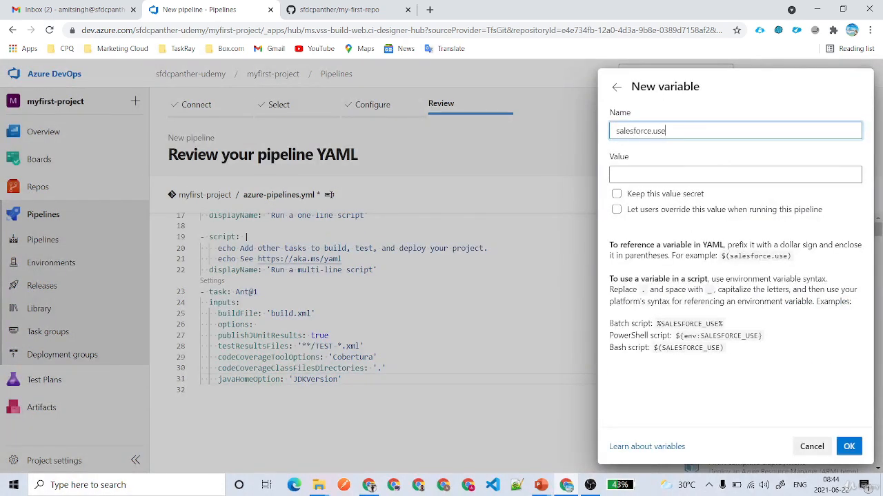
type("rname")
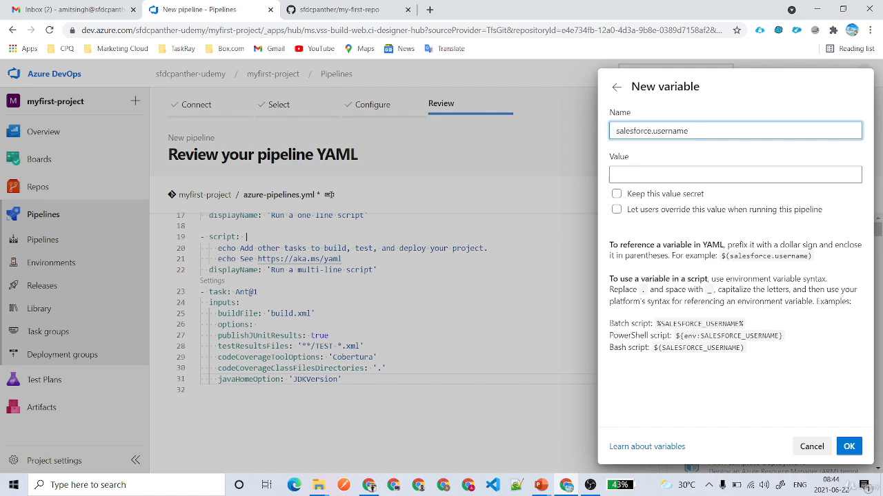
left_click(640, 211)
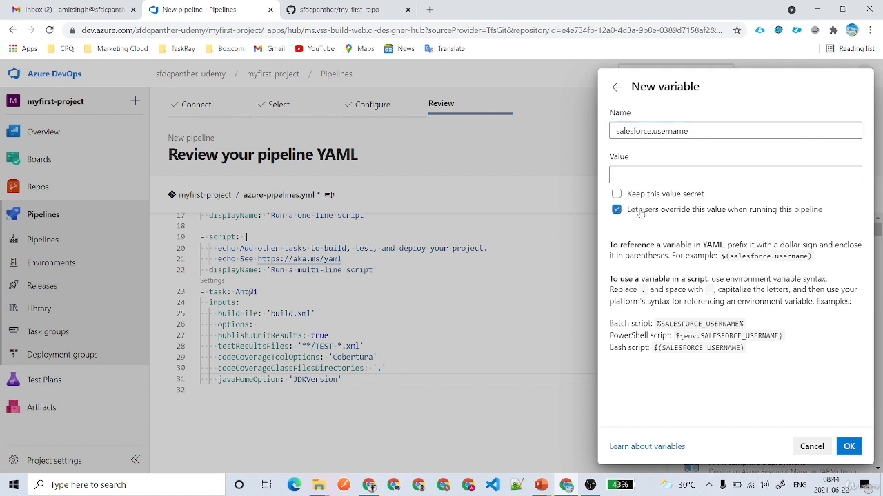
left_click_drag(831, 210, 625, 212)
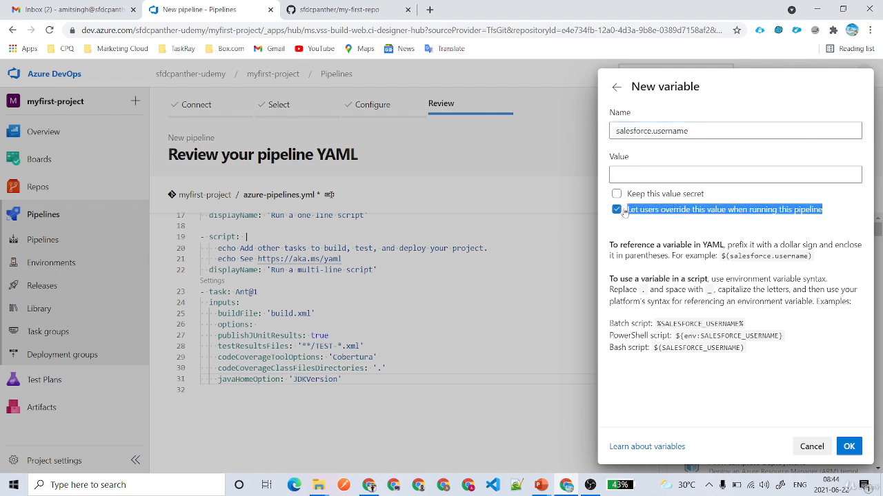
left_click(848, 446)
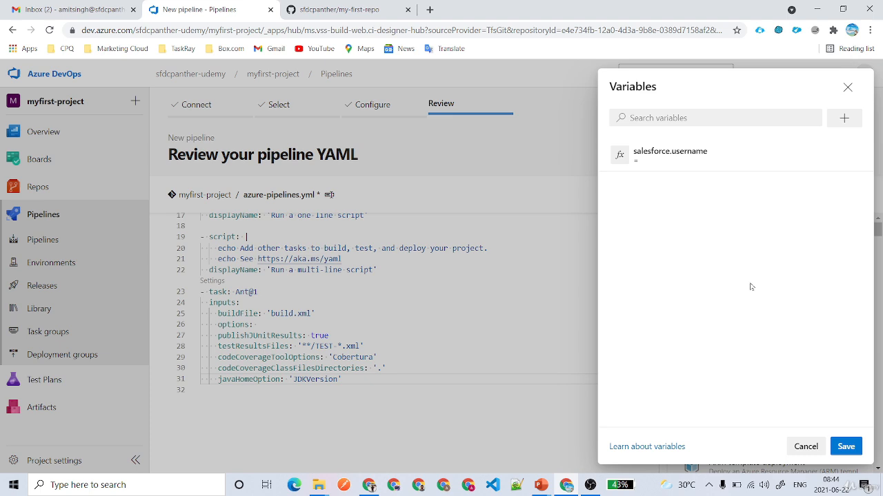
Name a new variable salesforce.password, marked secret and overridable at run time.
left_click(845, 119)
type("s")
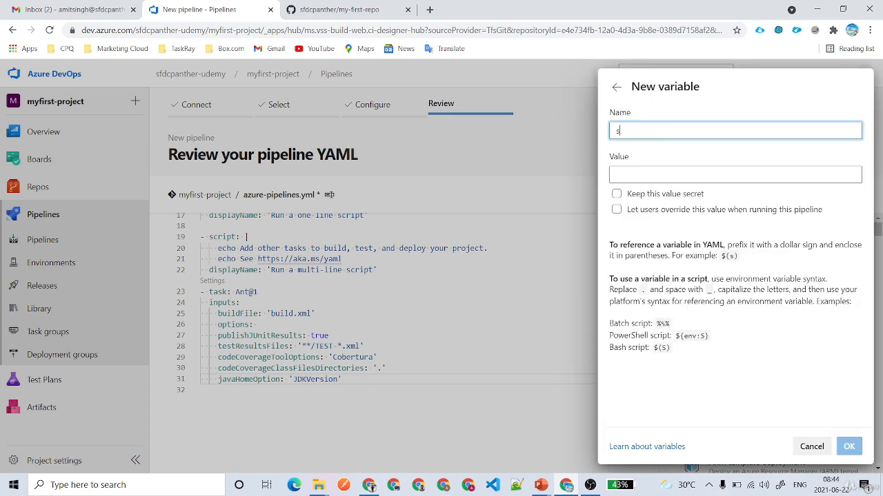
type("alesforce")
key("BackSpace")
key("BackSpace")
key("BackSpace")
key("BackSpace")
key("BackSpace")
key("BackSpace")
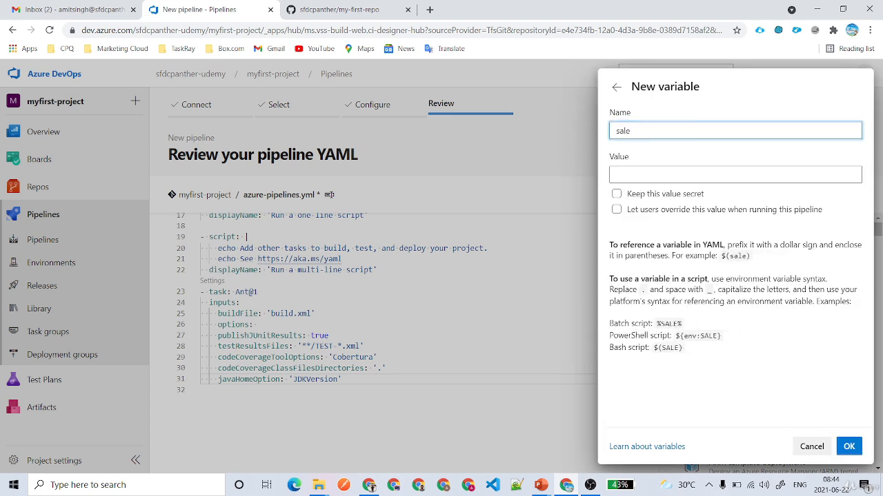
type("sforce.us")
key("BackSpace")
key("BackSpace")
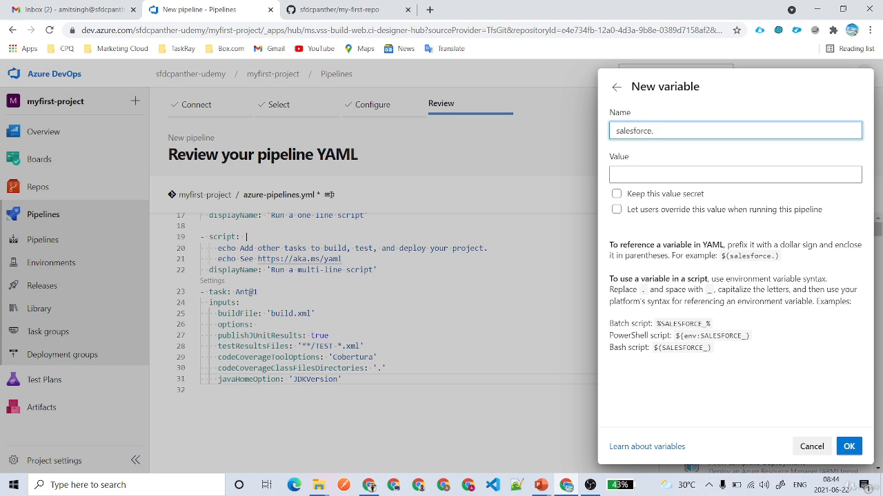
type("password")
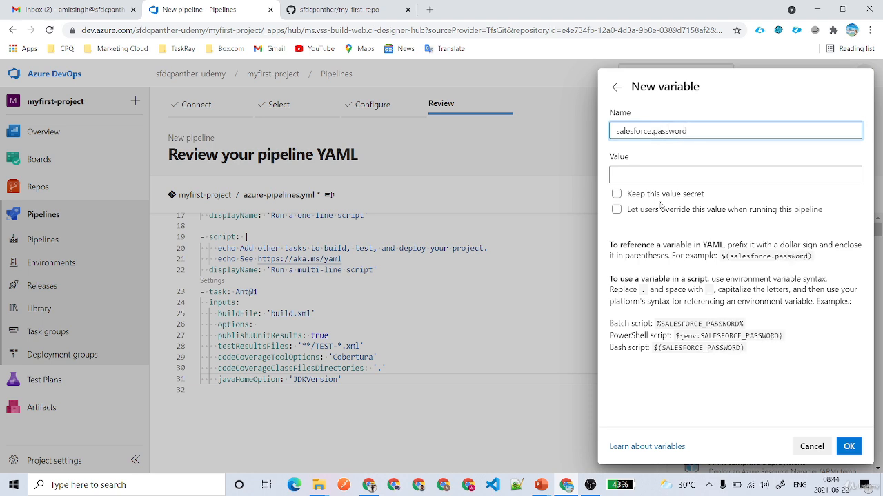
left_click(661, 193)
left_click(662, 210)
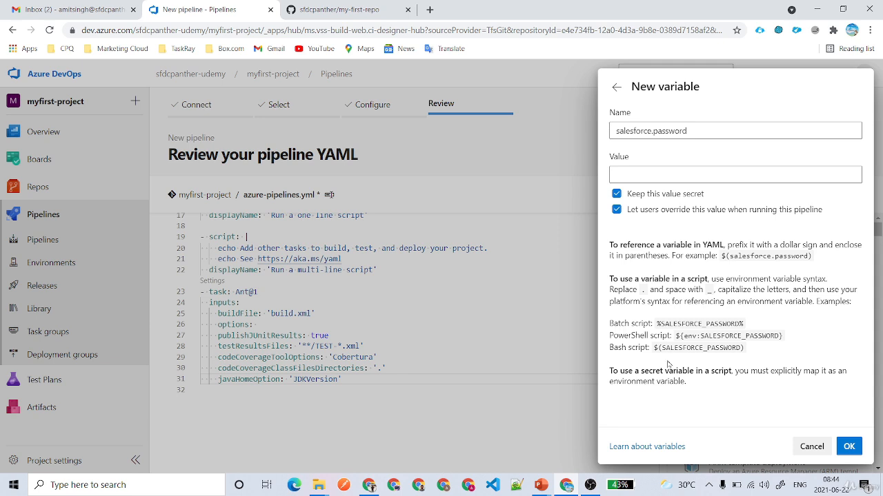
Review its script reference examples, confirm the variable, and save both variables.
left_click_drag(609, 245, 813, 254)
left_click(722, 249)
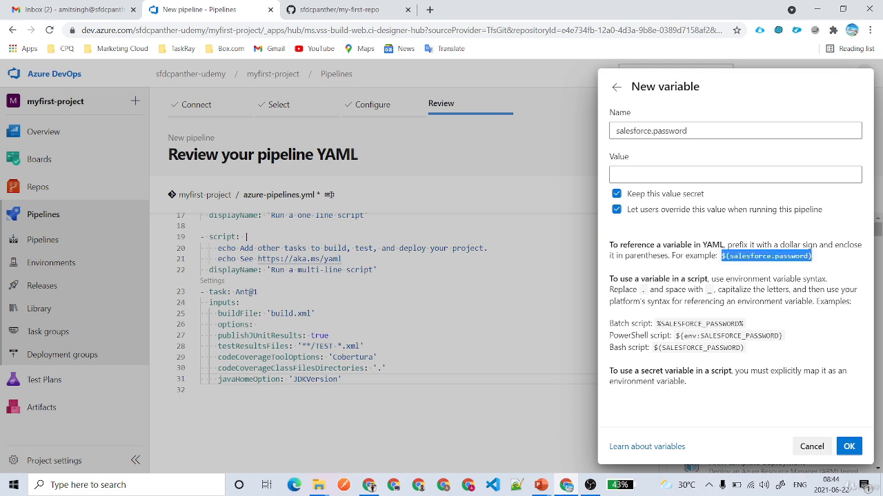
left_click_drag(687, 131, 615, 131)
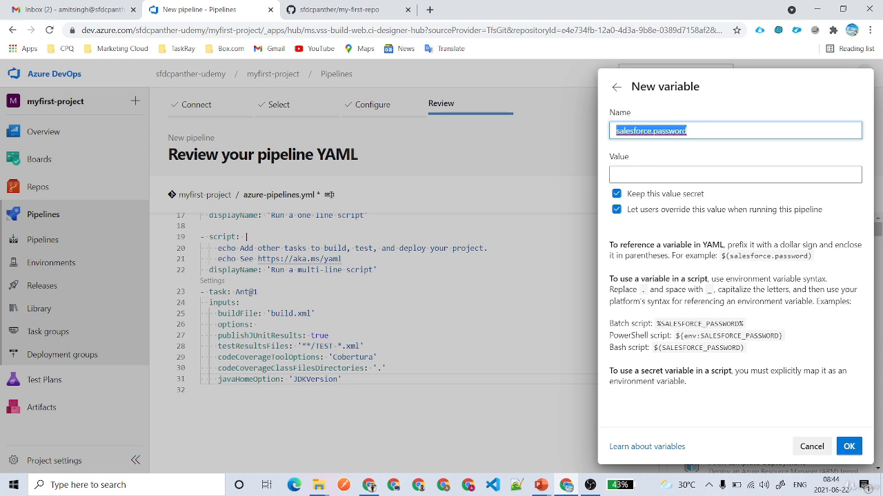
left_click_drag(657, 324, 747, 323)
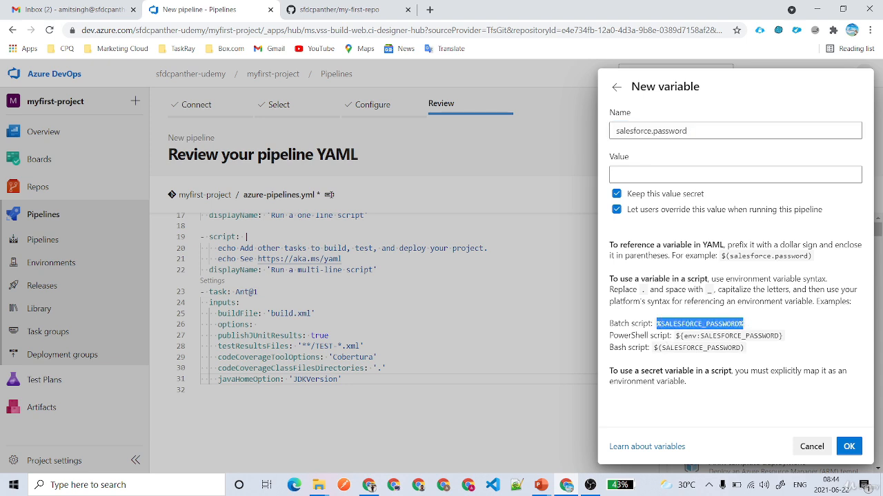
left_click_drag(675, 335, 786, 341)
left_click_drag(658, 347, 751, 351)
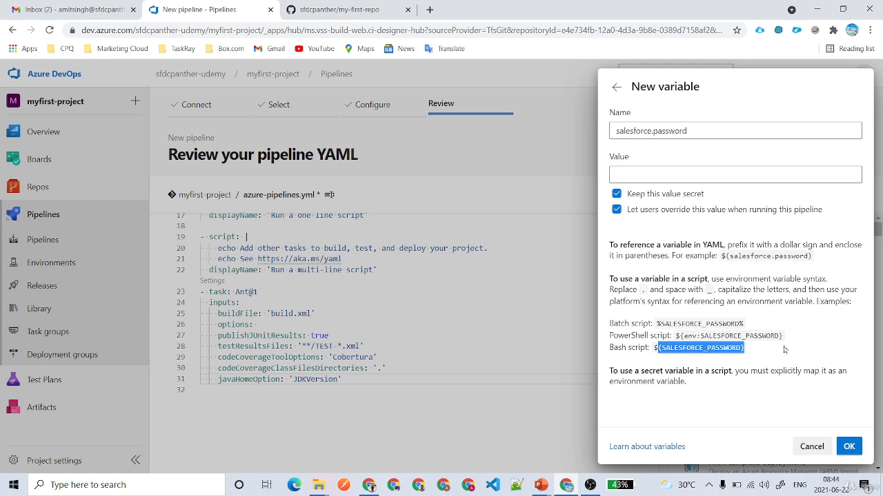
left_click(784, 349)
left_click(848, 446)
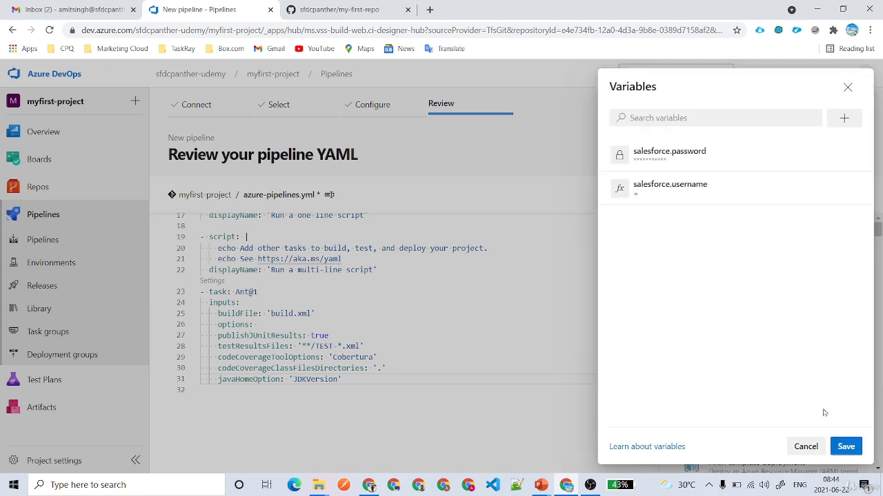
left_click(845, 446)
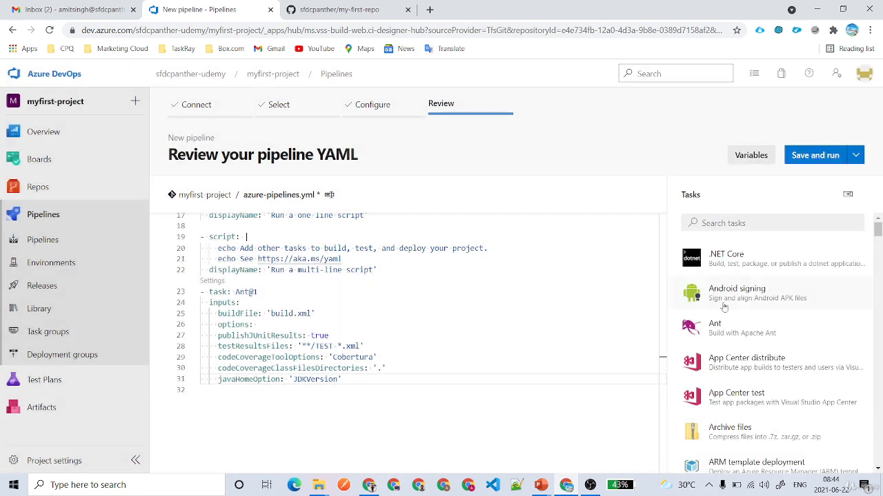
Save the pipeline YAML without running it, committing 'Set up CI with Azure Pipelines' directly to main.
left_click(856, 156)
left_click(798, 181)
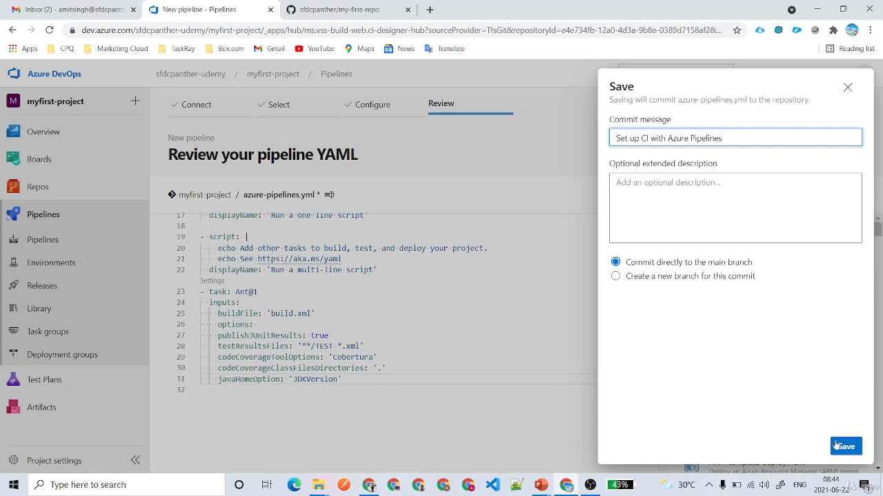
mouse_move(626, 264)
left_mouse_down()
mouse_move(728, 274)
mouse_move(626, 278)
left_mouse_up()
left_click(625, 277)
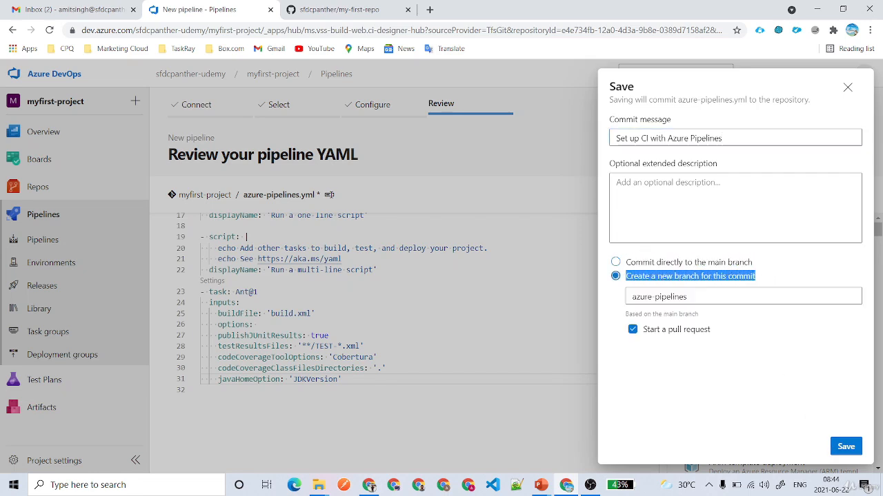
left_click(616, 263)
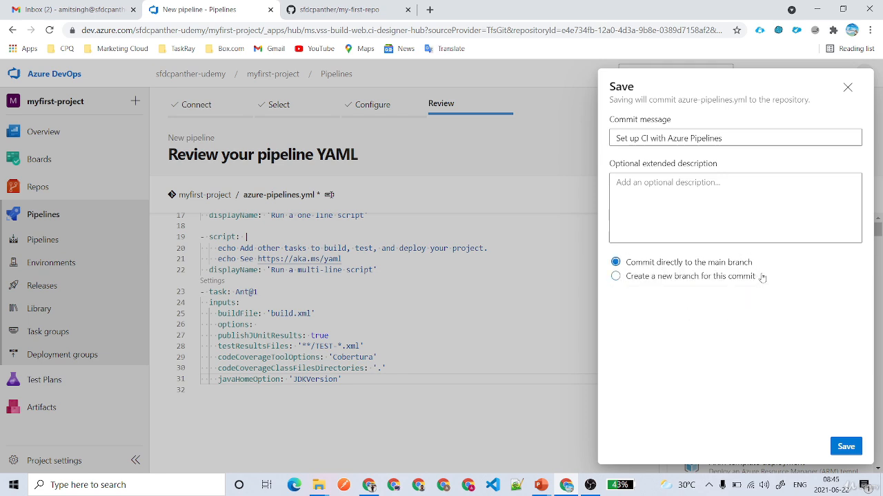
left_click_drag(762, 277, 615, 282)
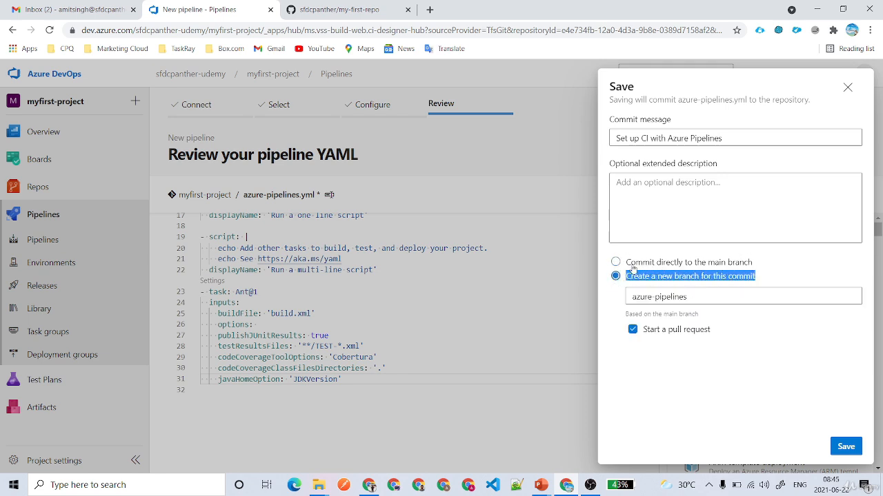
left_click(616, 263)
left_click(850, 447)
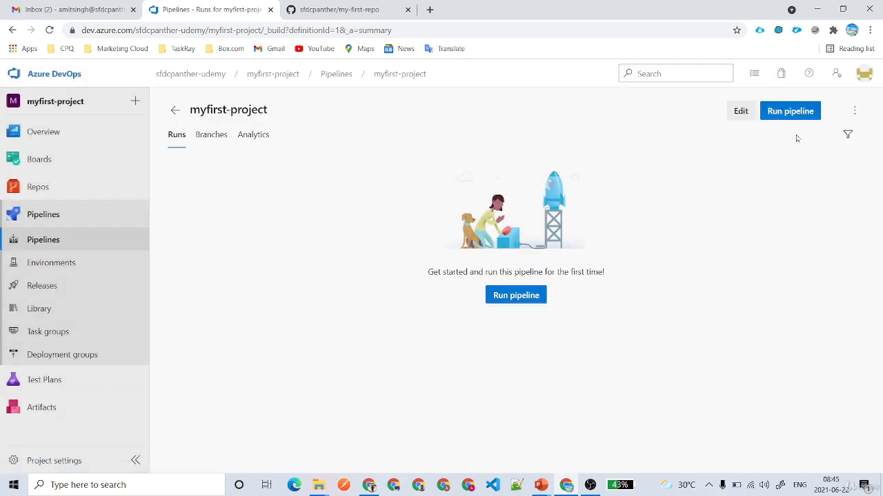
Review the manual run settings: keep branch main and leave the salesforce.password variable unchanged.
left_click(790, 112)
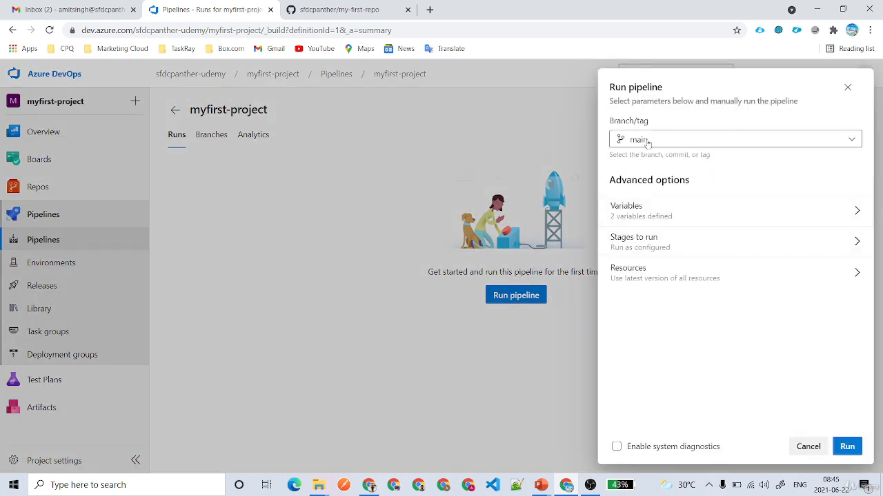
left_click(748, 141)
left_click(749, 141)
left_click(742, 219)
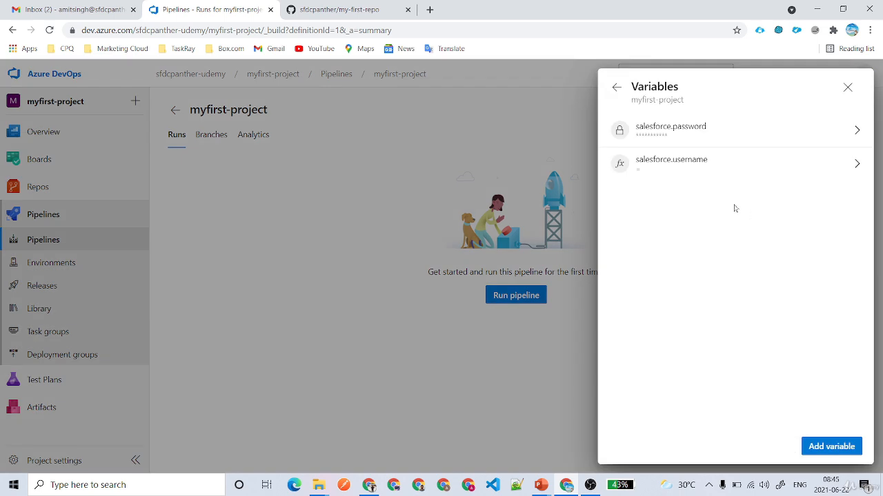
left_click(681, 142)
left_click(633, 172)
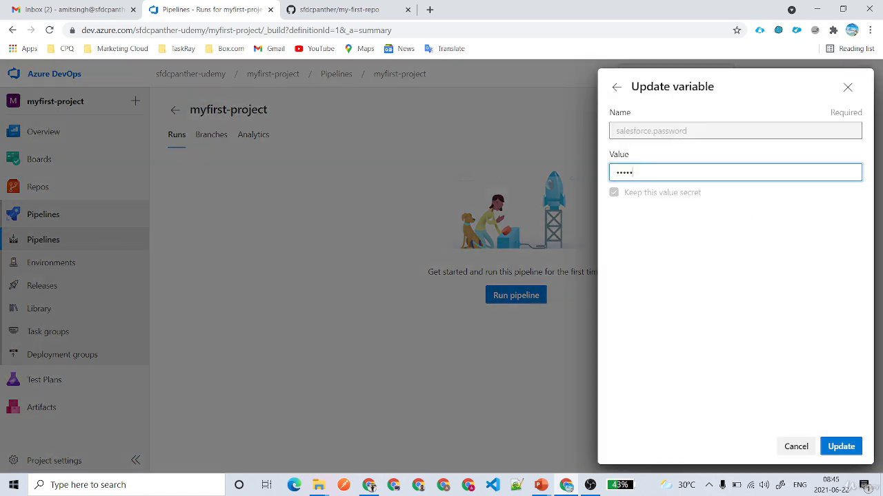
left_click(615, 87)
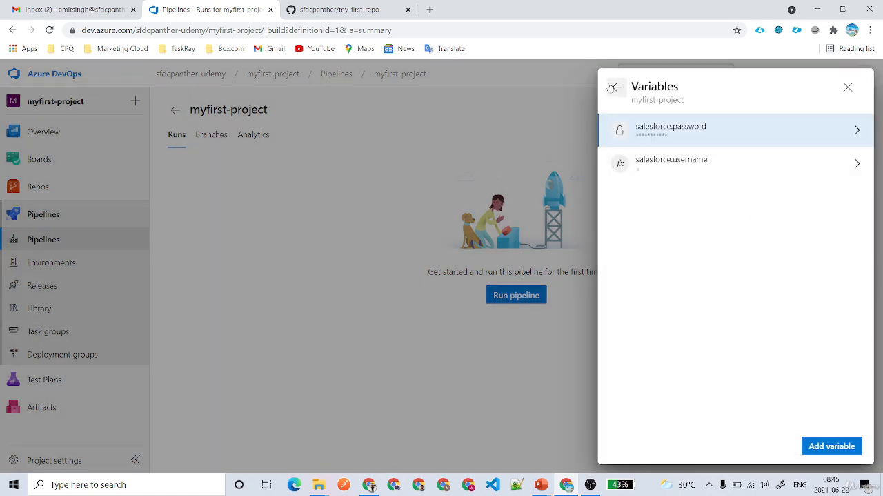
left_click(616, 86)
Check the stages to run, then start the myfirst-project run on main.
left_click(677, 250)
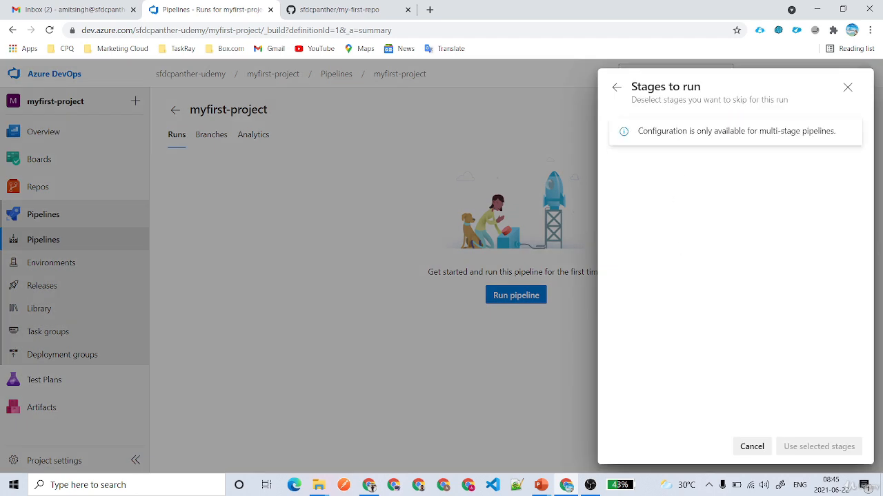
triple_click(776, 132)
left_click(617, 87)
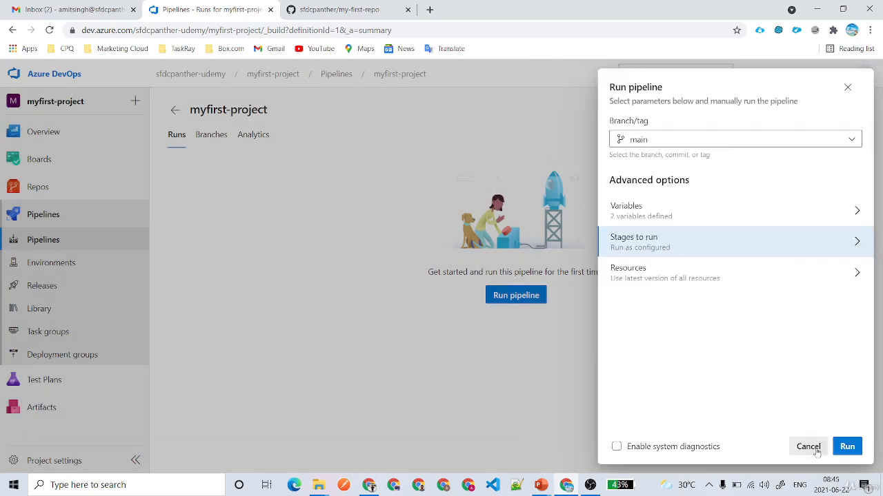
left_click(847, 447)
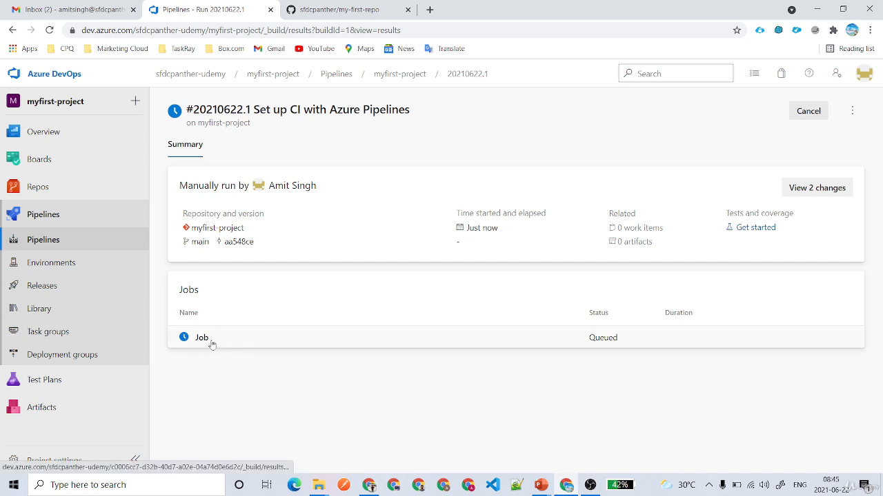
Open the failed Job's log and select the aka.ms parallelism request link in the error.
left_click(209, 339)
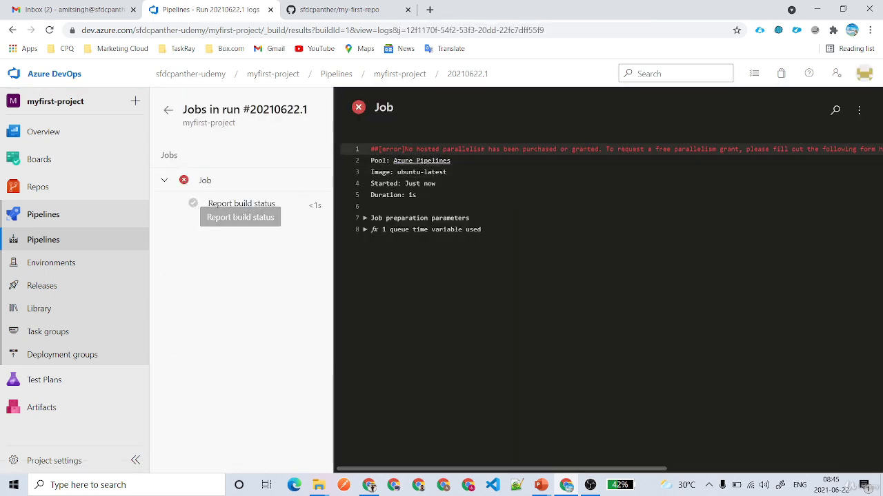
left_click_drag(473, 469, 616, 470)
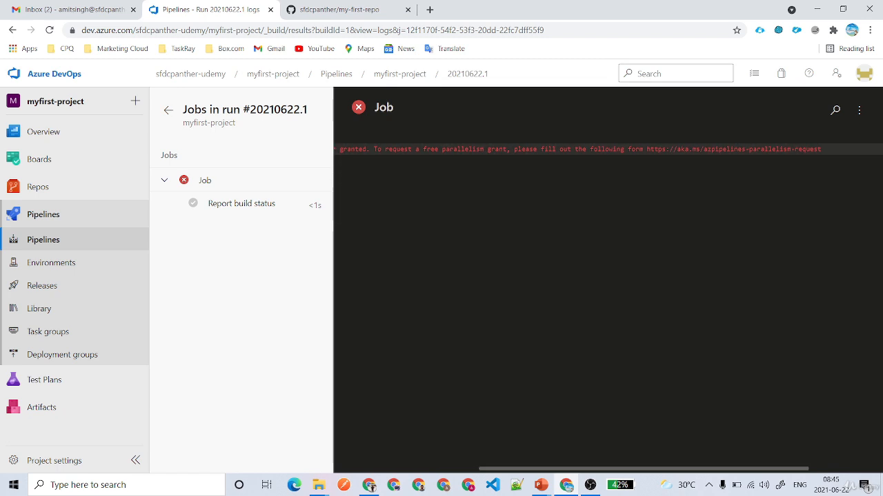
left_click_drag(646, 148, 821, 149)
key("ctrl+c")
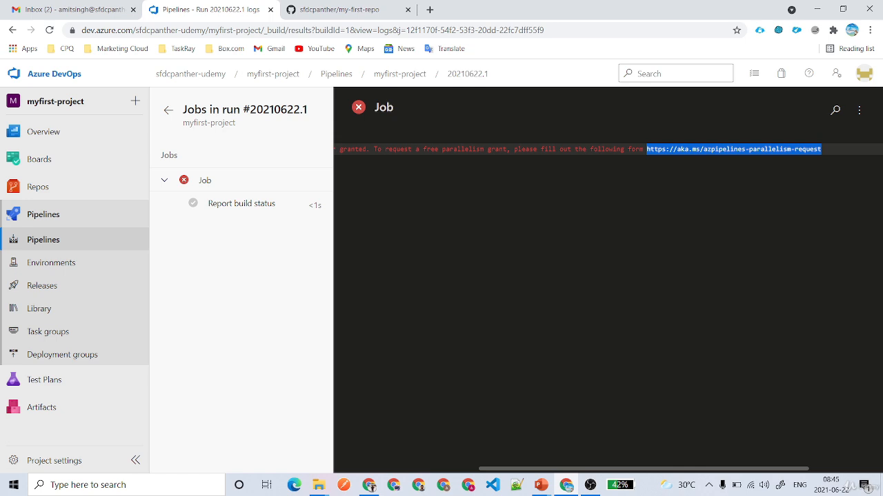
left_click_drag(759, 469, 469, 437)
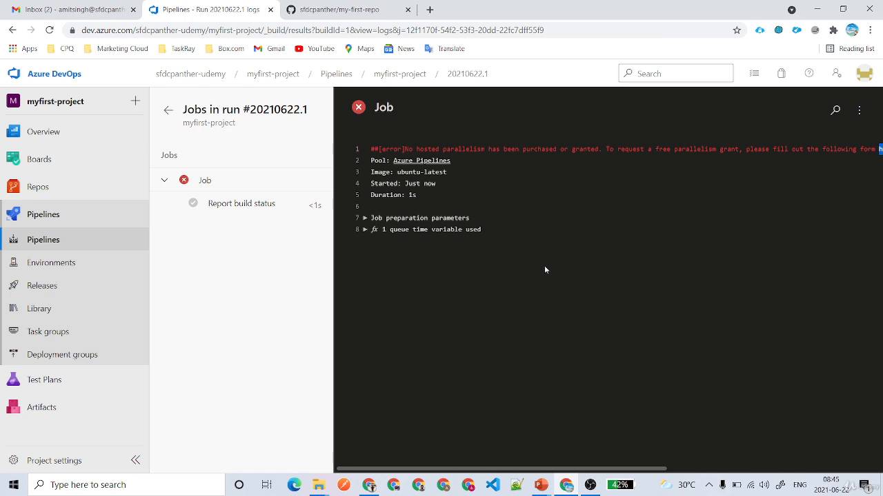
left_click(430, 9)
key("ctrl+v")
key("Return")
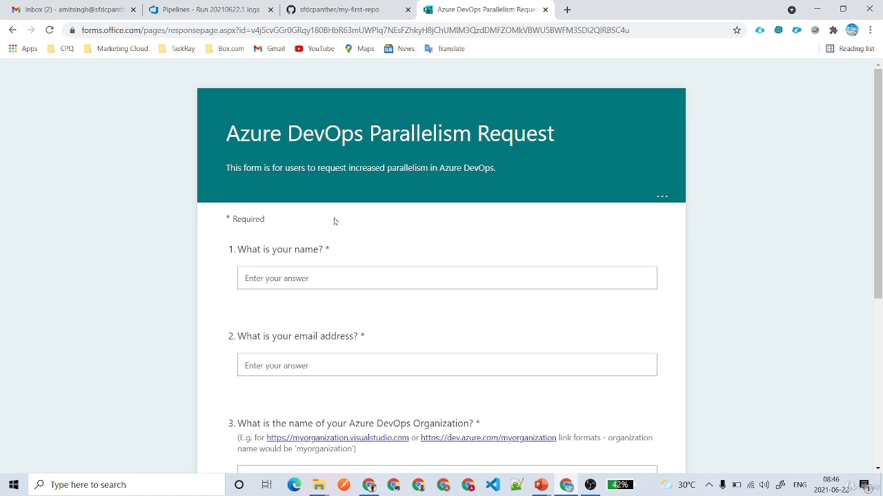
left_click(214, 9)
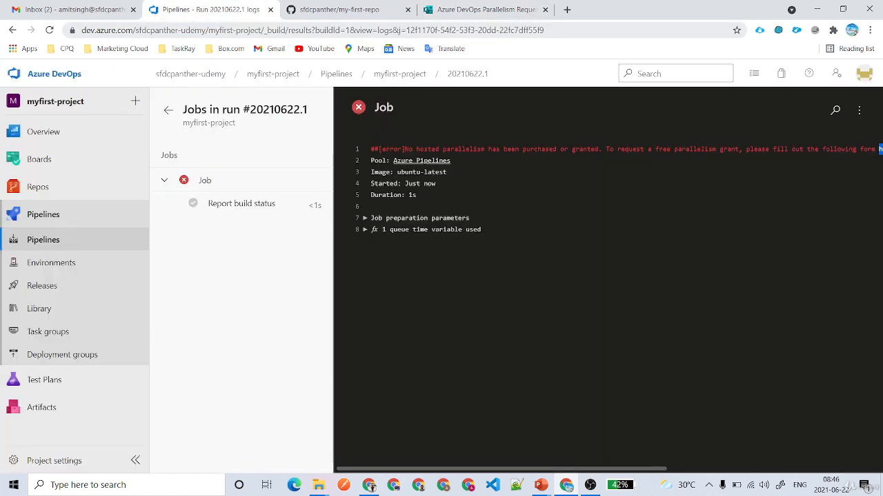
left_click_drag(232, 30, 81, 29)
key("ctrl+c")
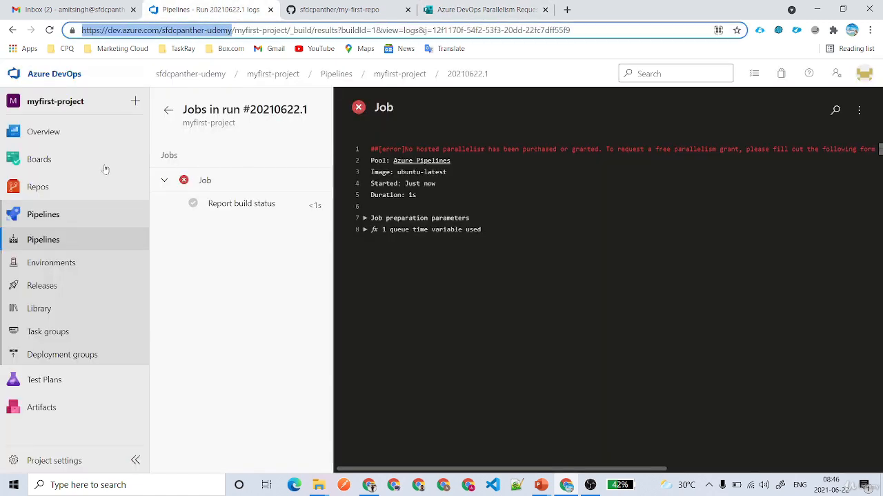
left_click(460, 7)
Enter the requester's full name and e-mail address in the parallelism request form.
left_click(358, 272)
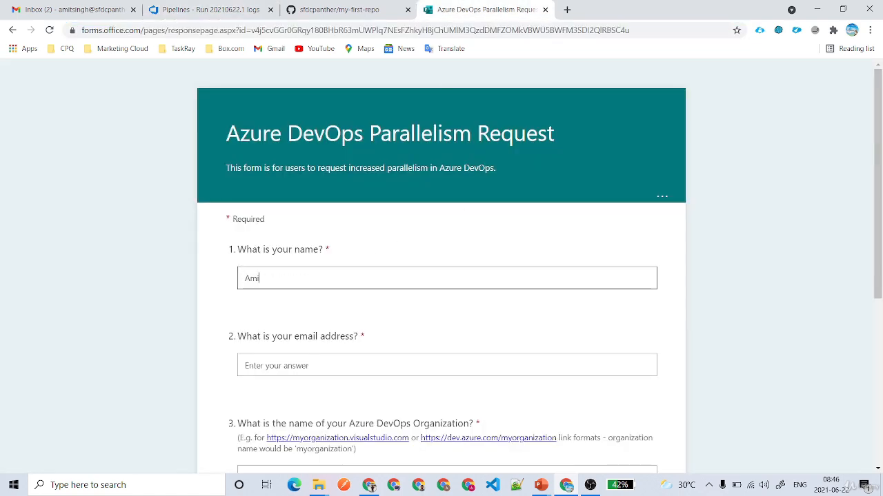
key("Tab")
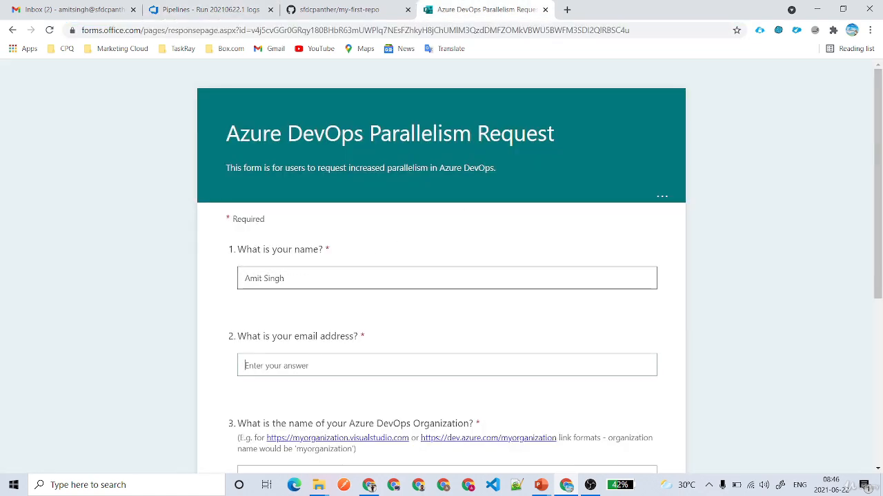
scroll(441, 267, "down", 1)
scroll(361, 277, "down", 1)
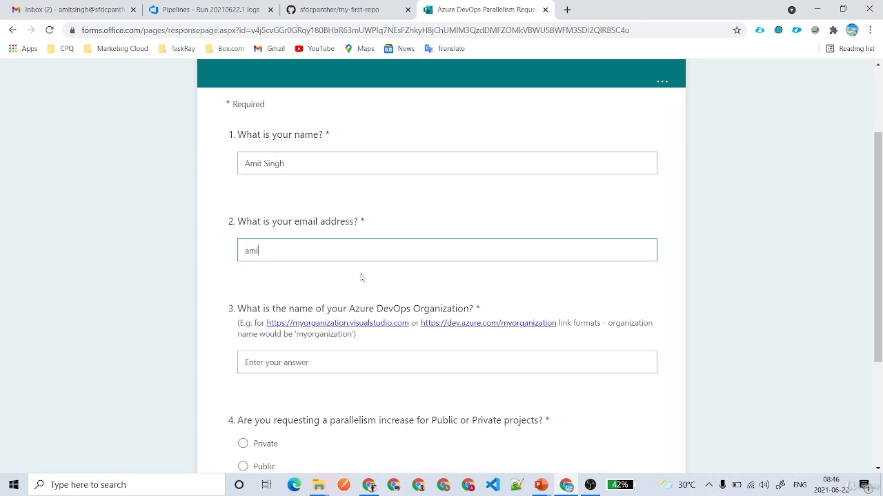
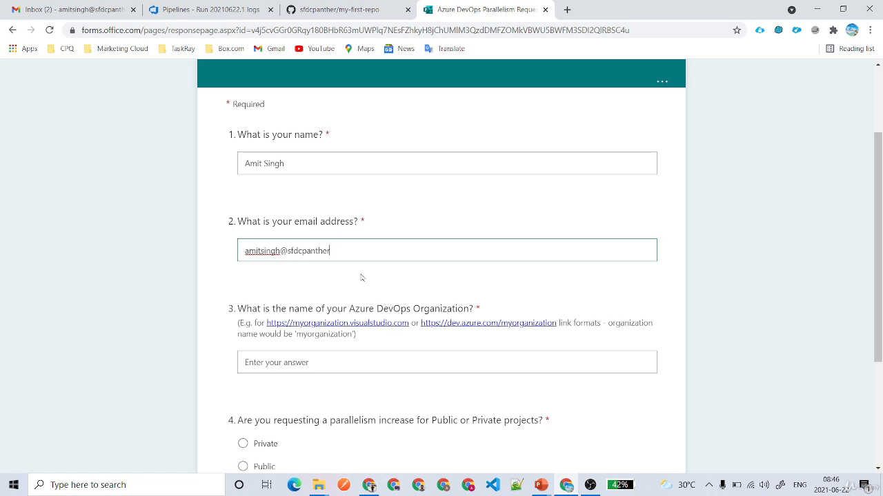
type(".com")
Paste the organization URL, choose Private projects, and submit the request.
scroll(362, 278, "down", 2)
key("Tab")
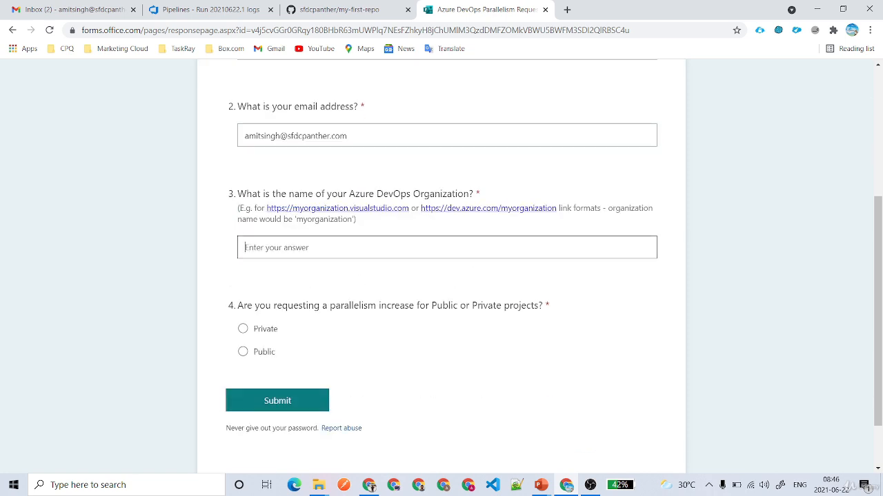
key("ctrl+v")
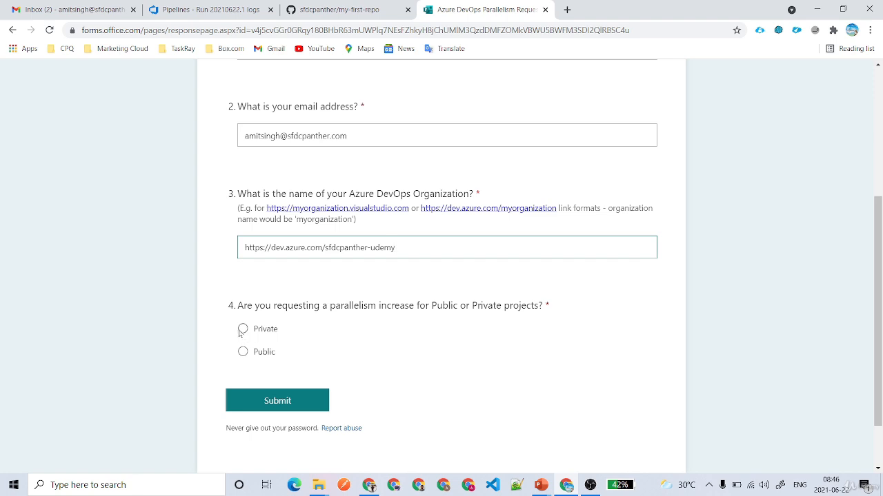
left_click(244, 331)
left_click_drag(543, 307, 237, 306)
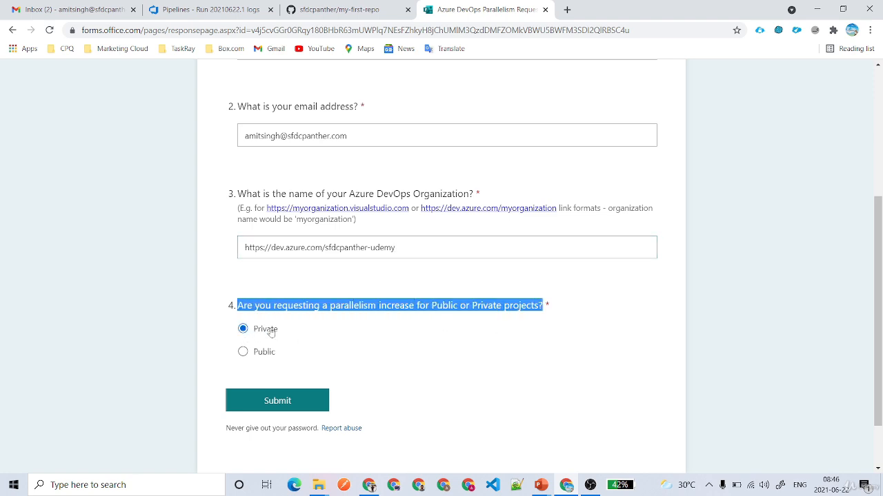
left_click(282, 400)
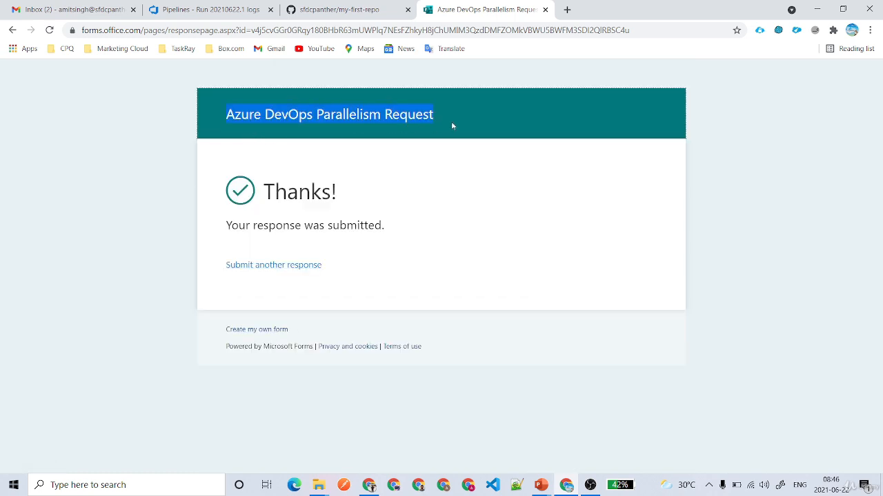
left_click(384, 171)
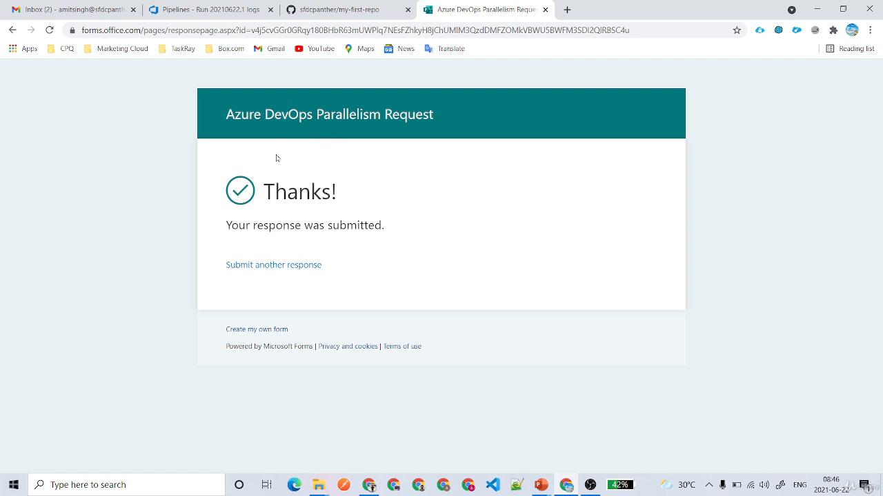
Create a new release pipeline from the Releases page using the Empty job template.
left_click(207, 10)
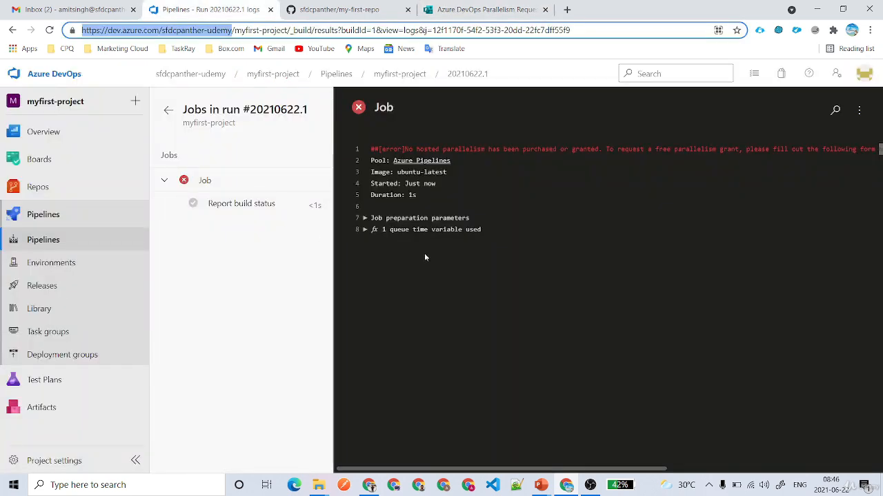
left_click(313, 302)
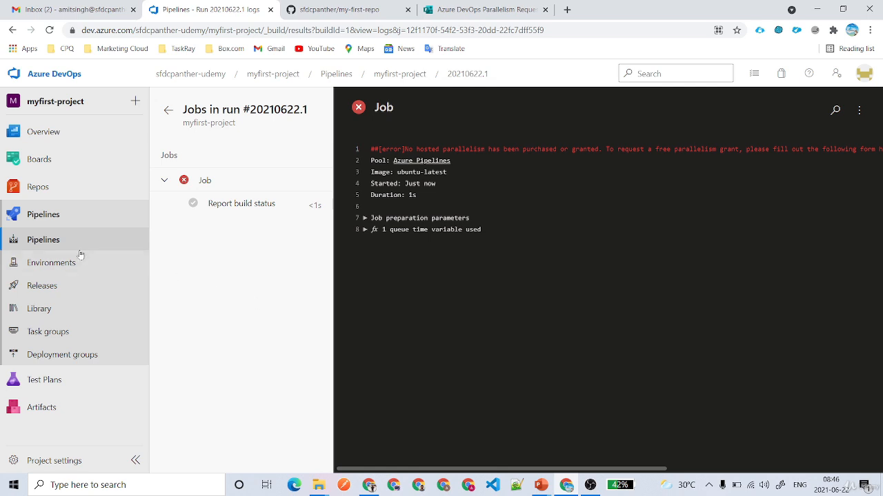
left_click(54, 289)
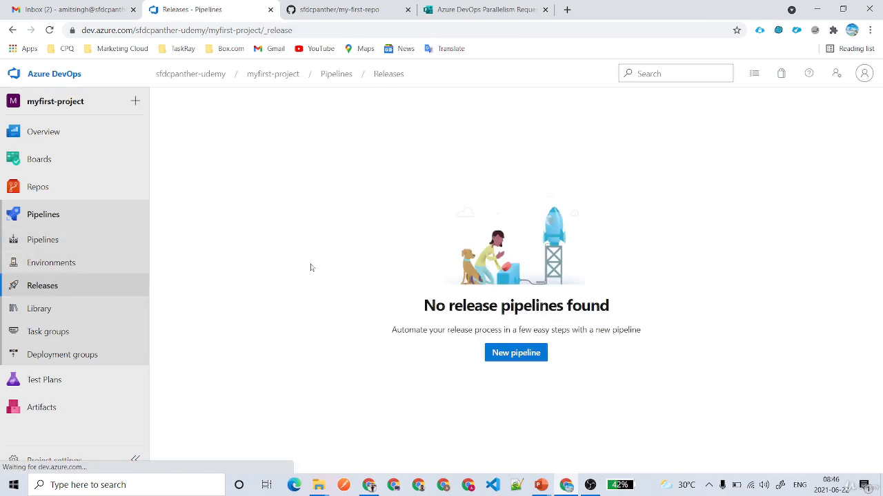
left_click(521, 355)
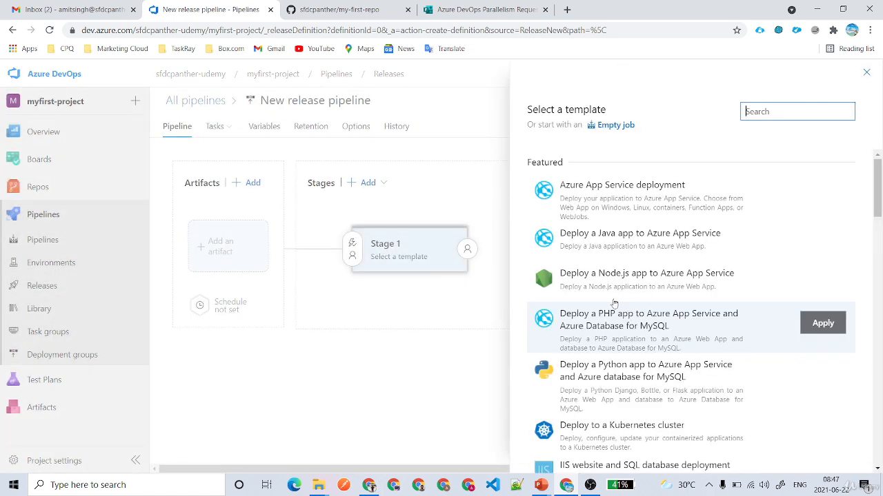
left_click(614, 127)
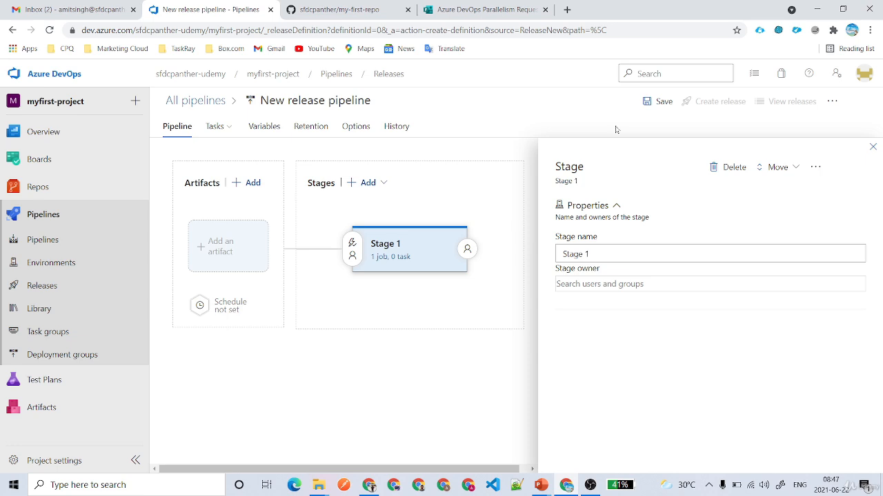
Close the Stage 1 properties panel to reveal the artifacts and stages diagram.
left_click(872, 147)
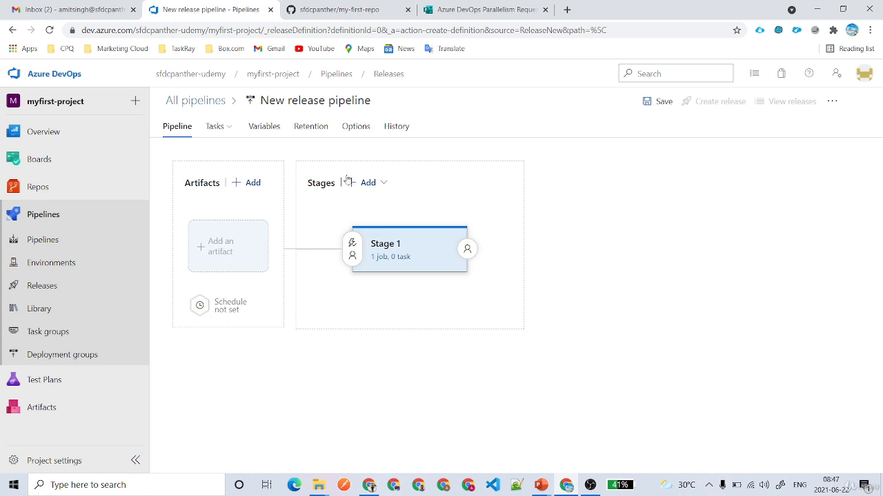
Add a Build artifact with myfirst-project as the source build pipeline.
left_click(233, 260)
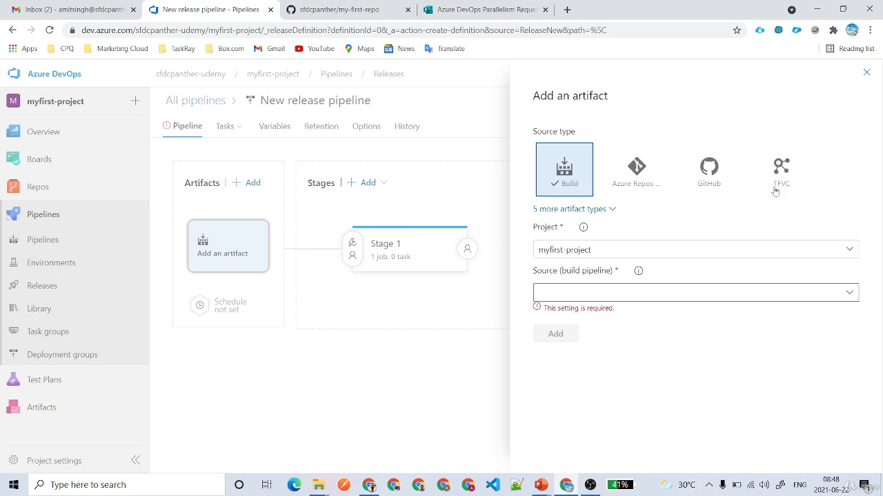
left_click(850, 294)
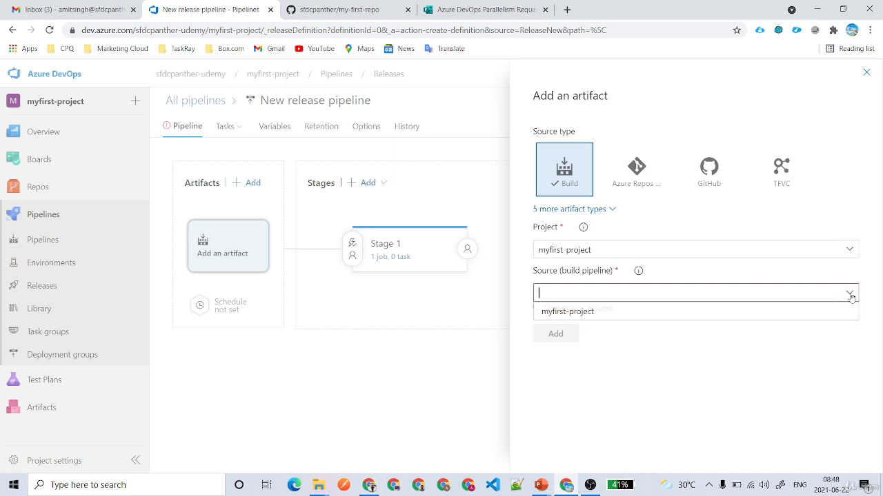
left_click(630, 313)
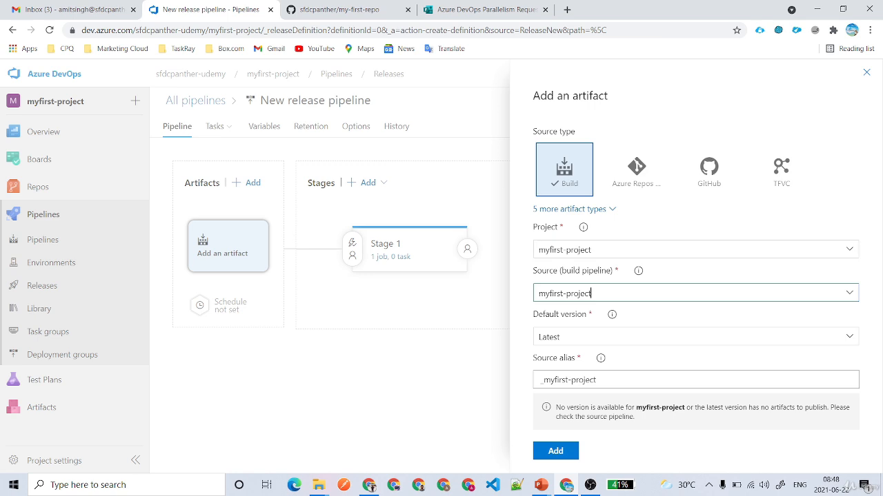
left_click_drag(592, 294, 504, 302)
left_click(555, 451)
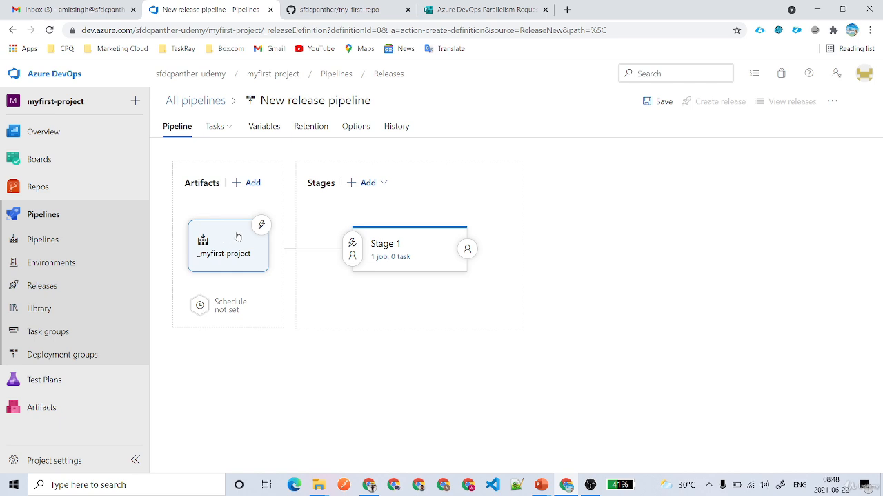
Enable the continuous deployment trigger with a build branch filter of main.
left_click(261, 226)
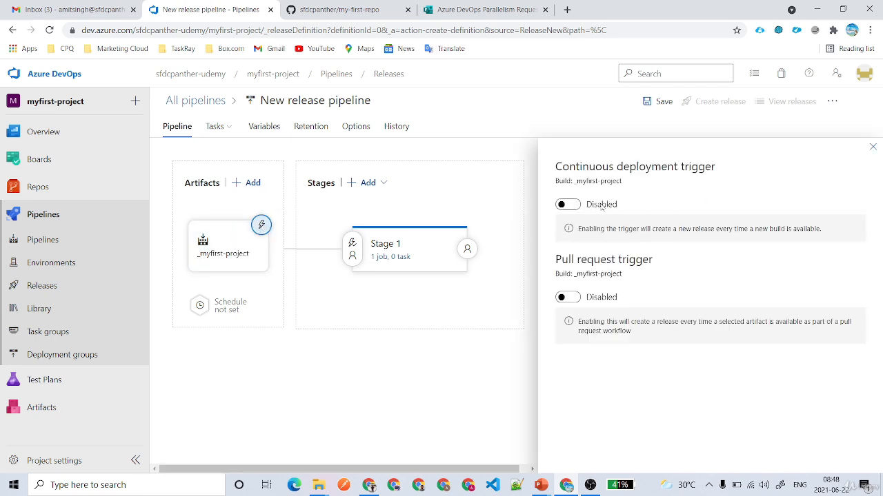
left_click(568, 205)
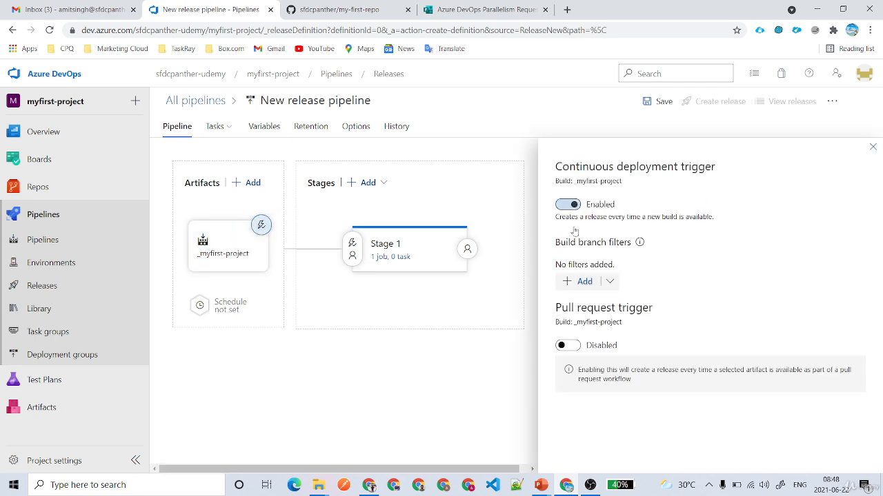
left_click(583, 281)
left_click(627, 284)
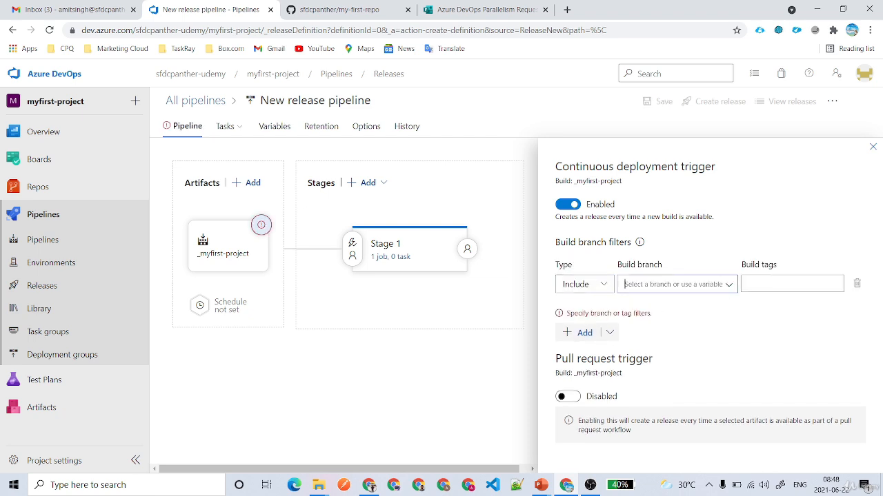
left_click(728, 286)
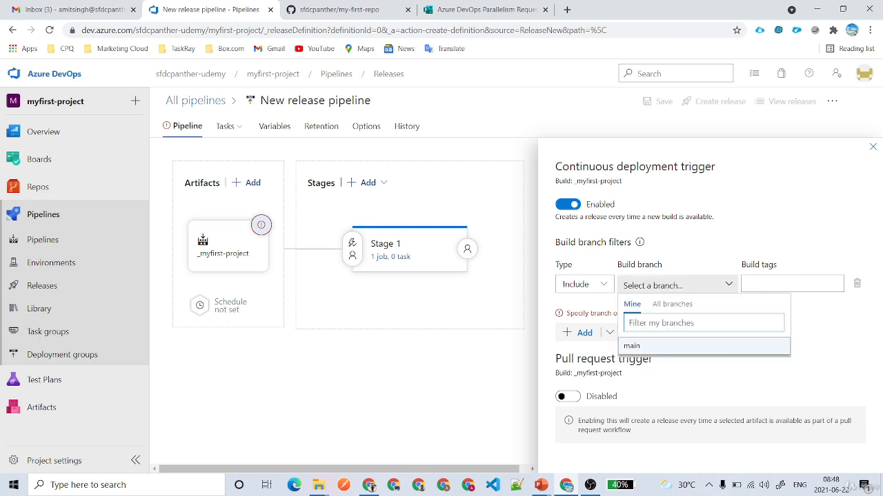
left_click(661, 349)
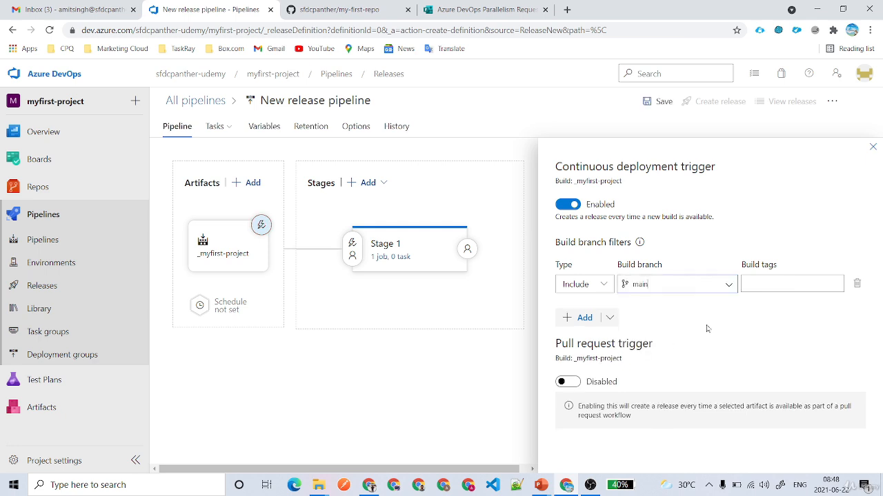
Enable the pull request trigger with target branch main.
left_click(562, 383)
scroll(741, 365, "down", 2)
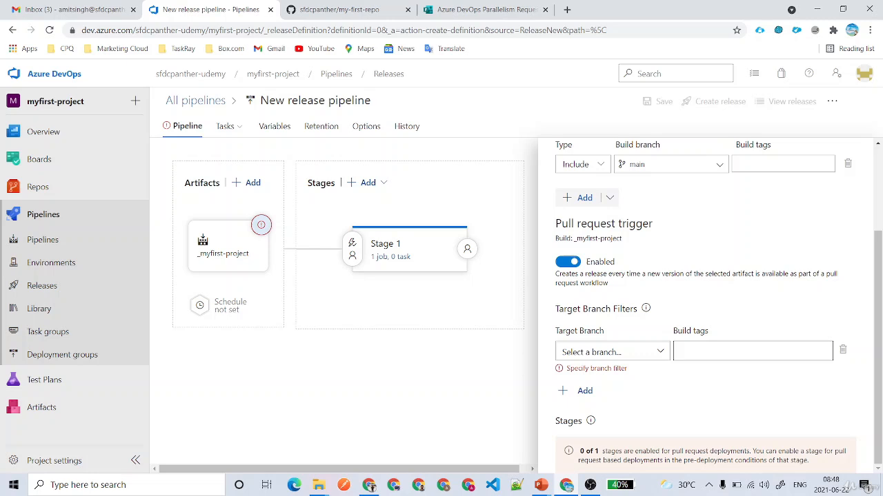
left_click(648, 352)
left_click(593, 415)
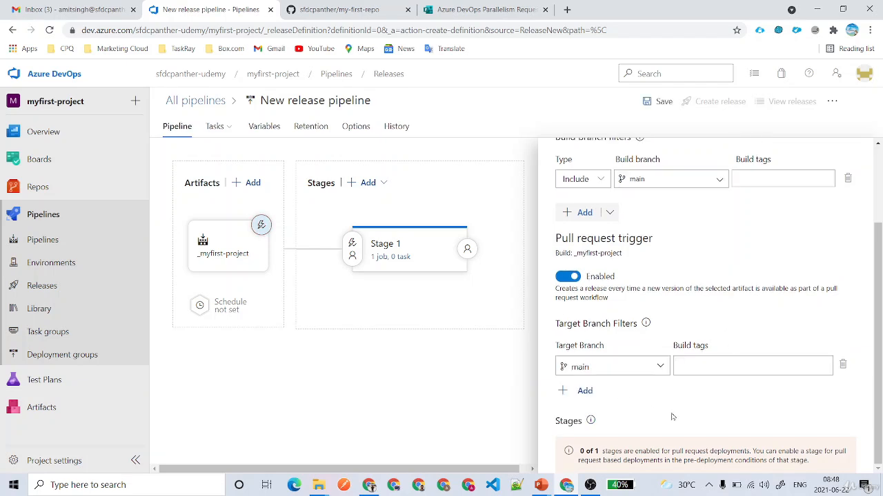
scroll(822, 296, "up", 3)
left_click(862, 147)
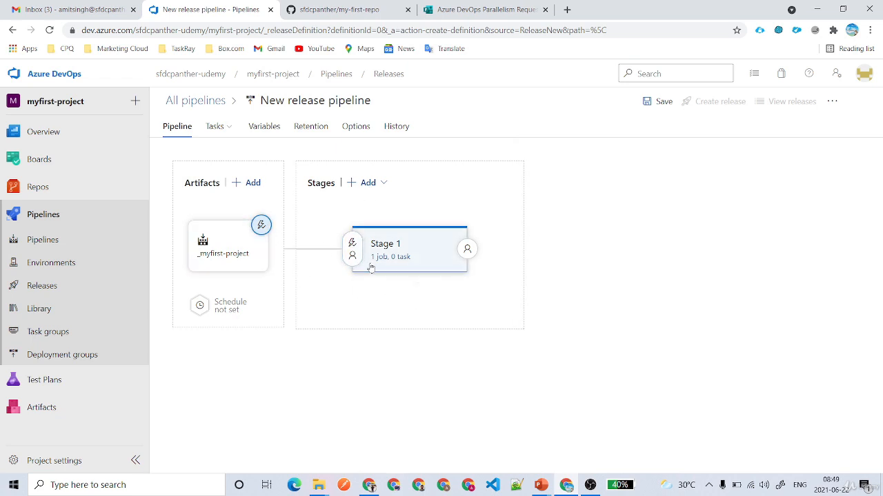
Rename Stage 1 to Developer 1 Sandbox.
left_click(417, 244)
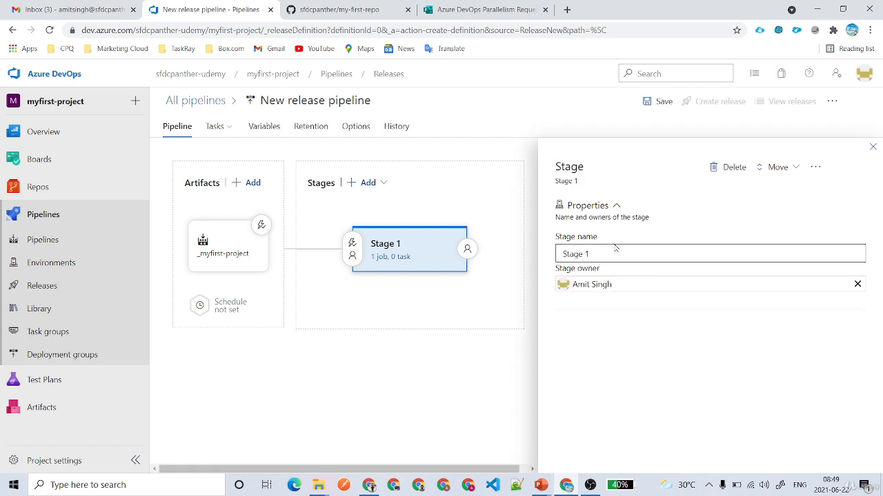
left_click_drag(617, 252, 525, 243)
type("Developer")
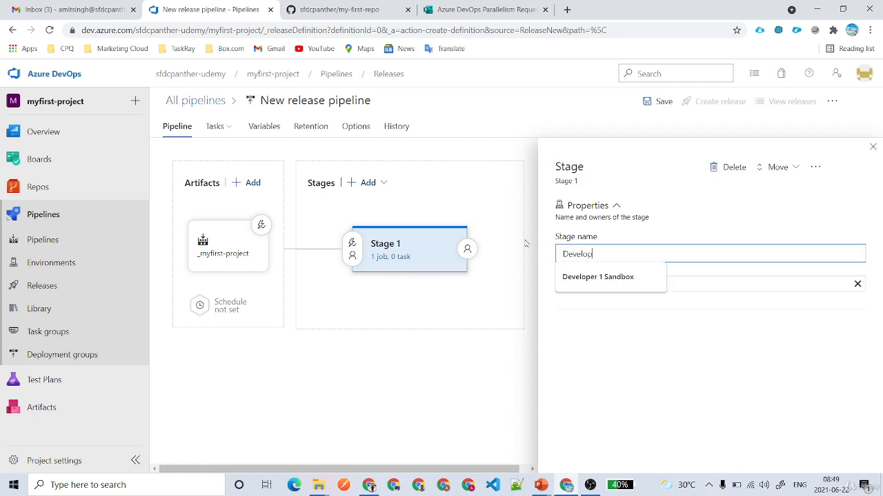
left_click(616, 291)
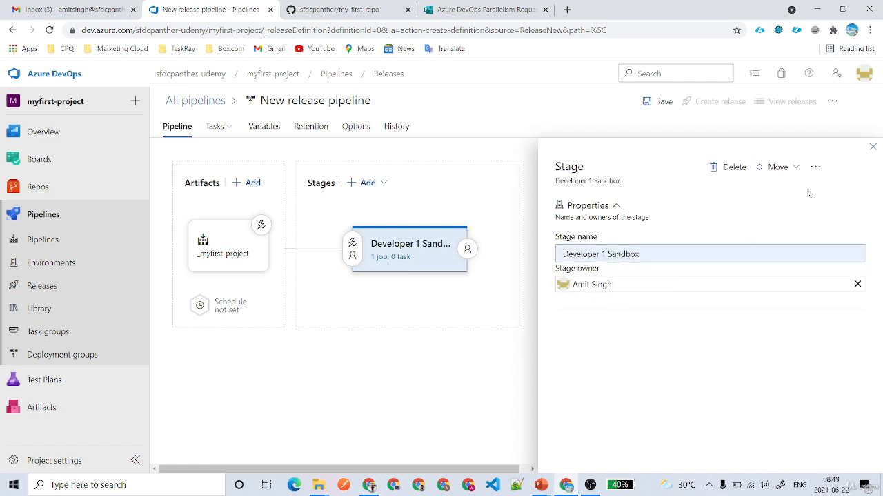
left_click(872, 147)
Clone Developer 1 Sandbox and rename the copy Developer 2 Sandbox.
mouse_move(467, 248)
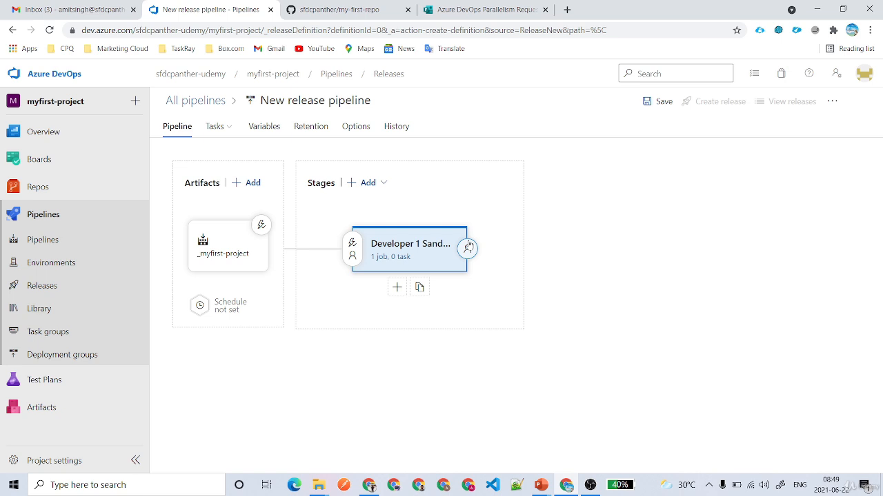
left_click(426, 288)
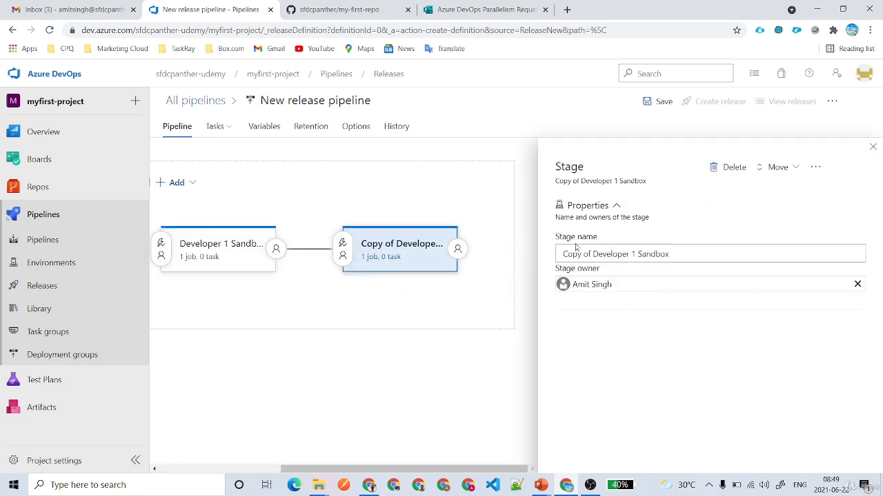
left_click_drag(593, 253, 563, 253)
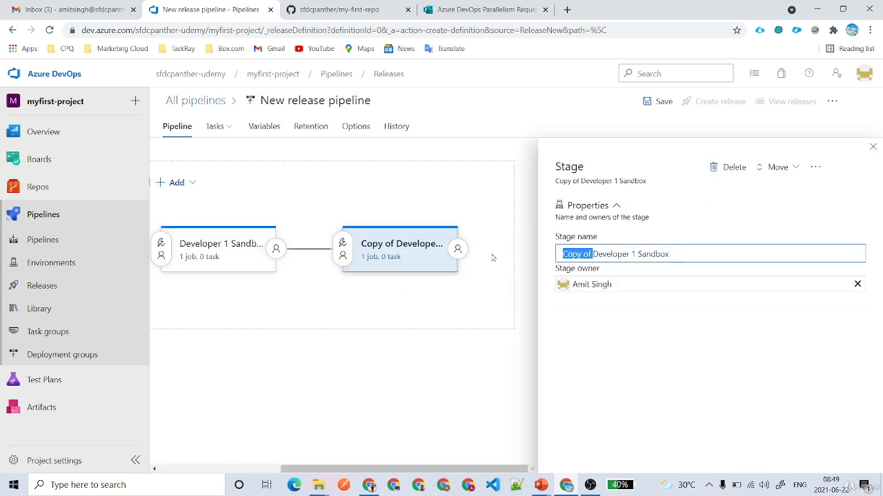
key("BackSpace")
left_click(606, 254)
key("BackSpace")
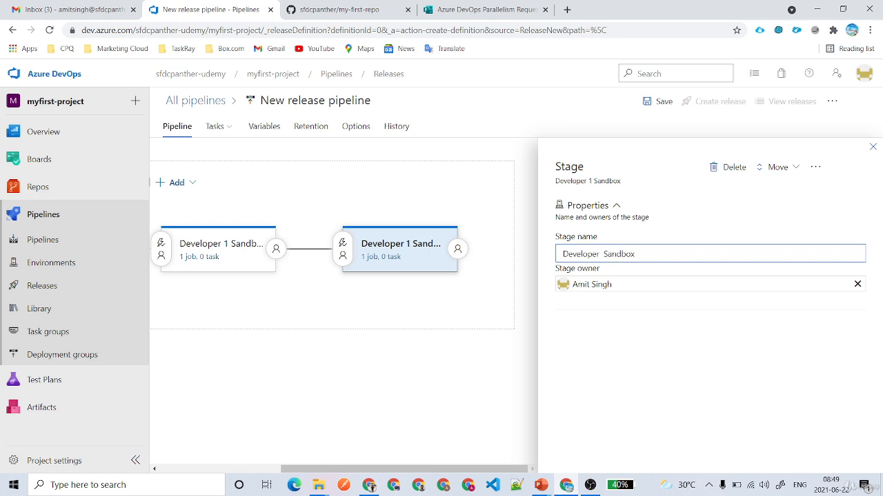
type("2")
left_click(618, 393)
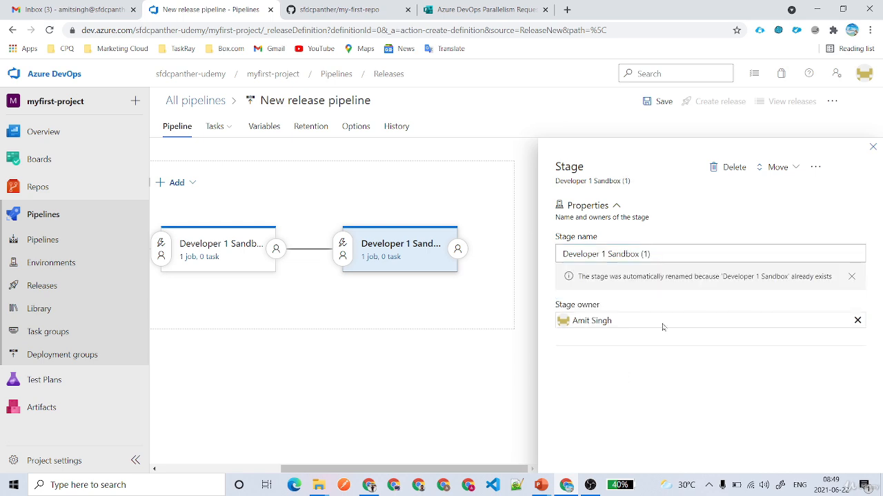
left_click(872, 147)
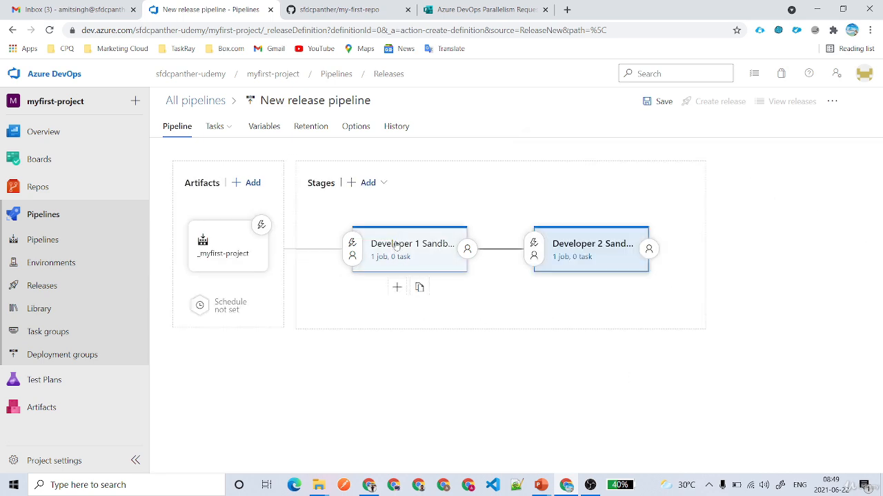
Add empty-job stages QA after Developer 1 Sandbox and HotFix after Developer 2 Sandbox.
left_click(397, 287)
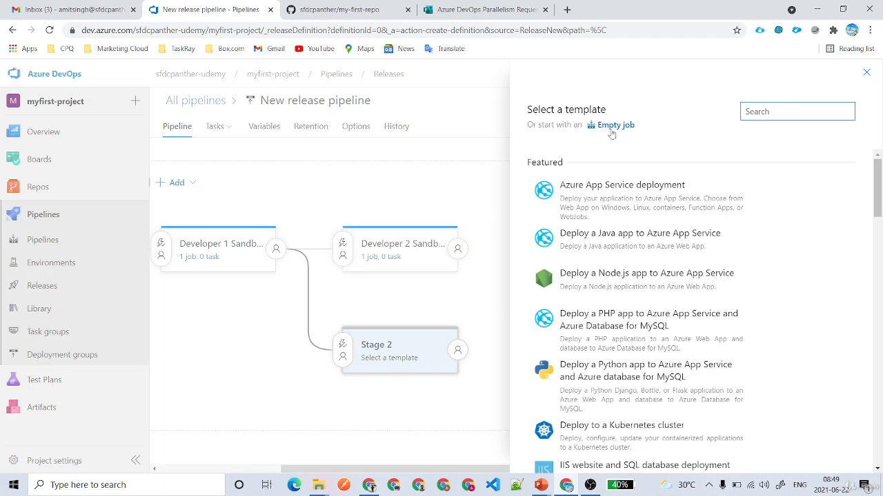
left_click(610, 126)
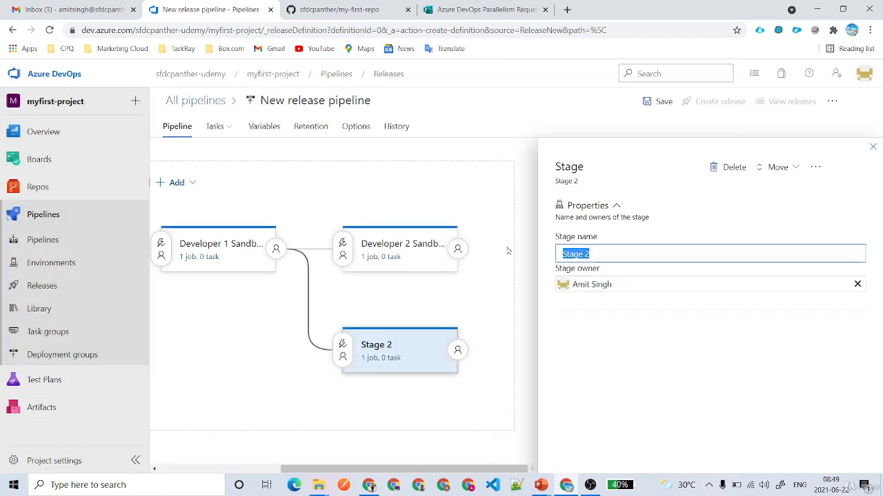
type("QA")
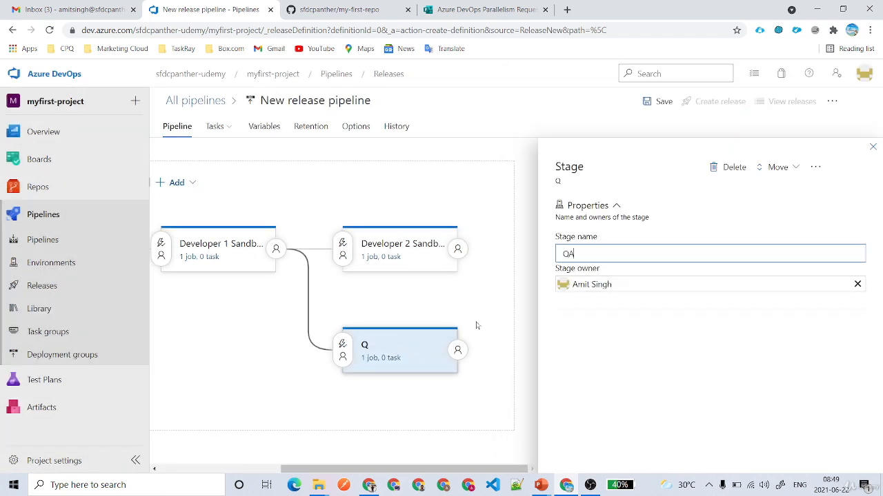
left_click(872, 147)
left_click(586, 288)
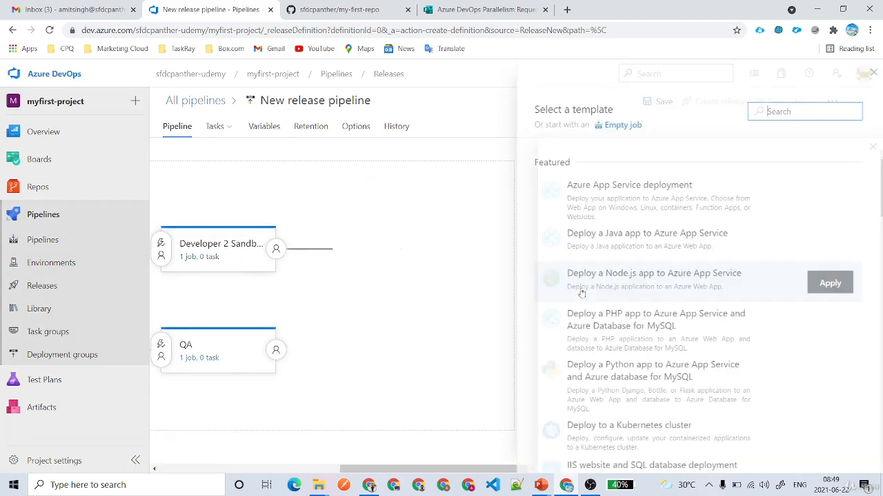
left_click(632, 128)
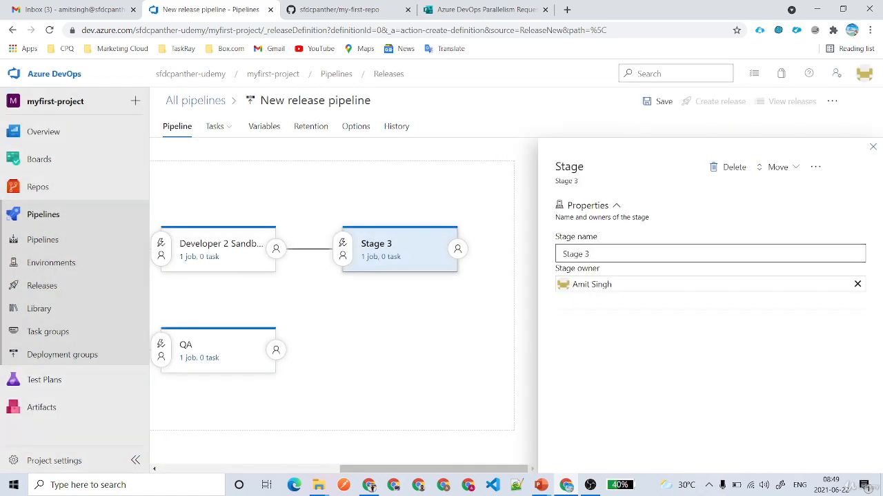
type("HotFix")
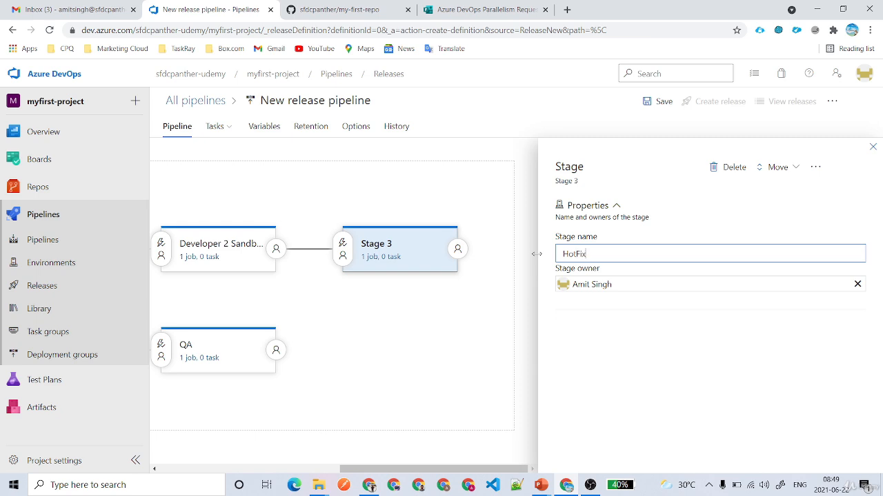
left_click(484, 339)
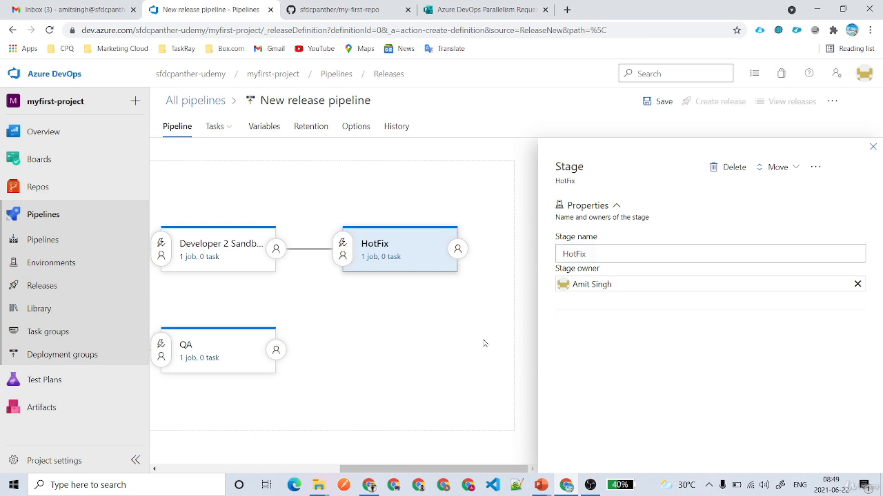
left_click(873, 148)
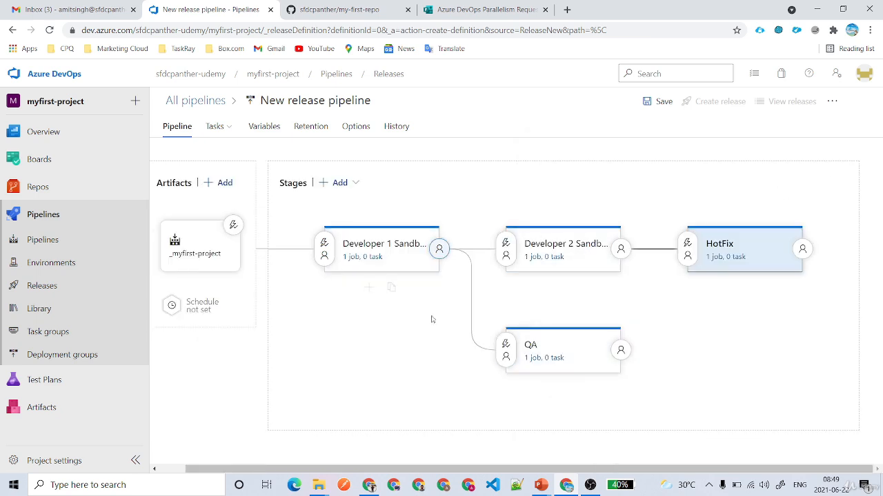
Add an Ant task to the Developer 1 Sandbox agent job.
left_click(356, 258)
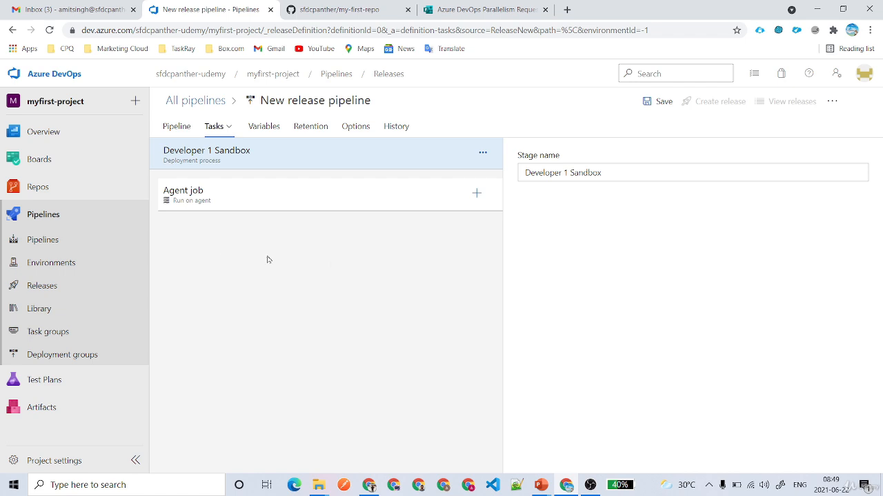
left_click(477, 193)
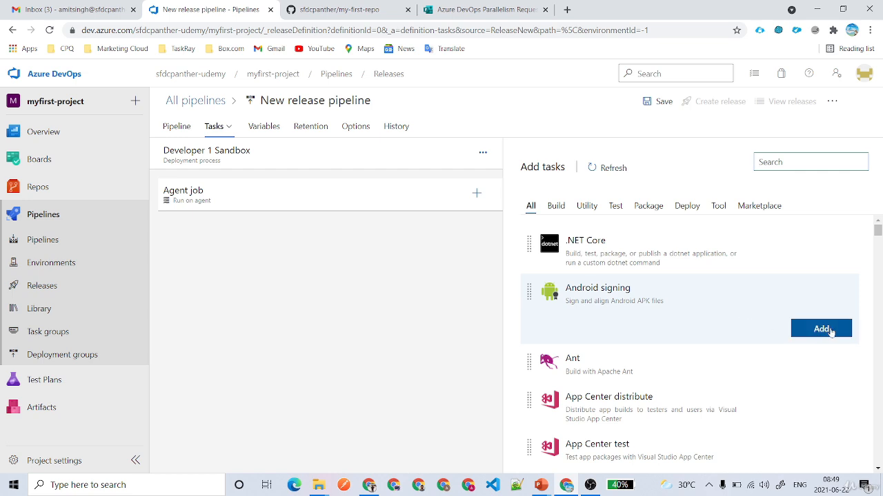
left_click(830, 372)
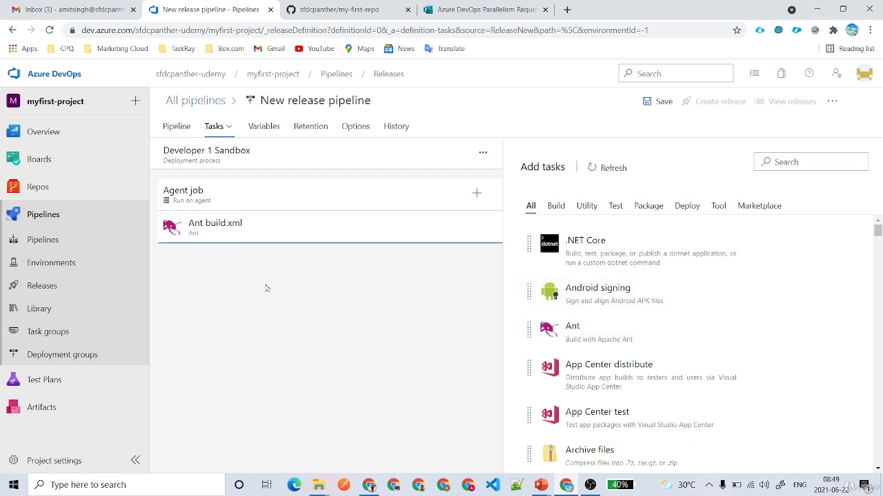
Review the Ant task's build.xml file and Ant options, then show the pipeline variables.
left_click(252, 241)
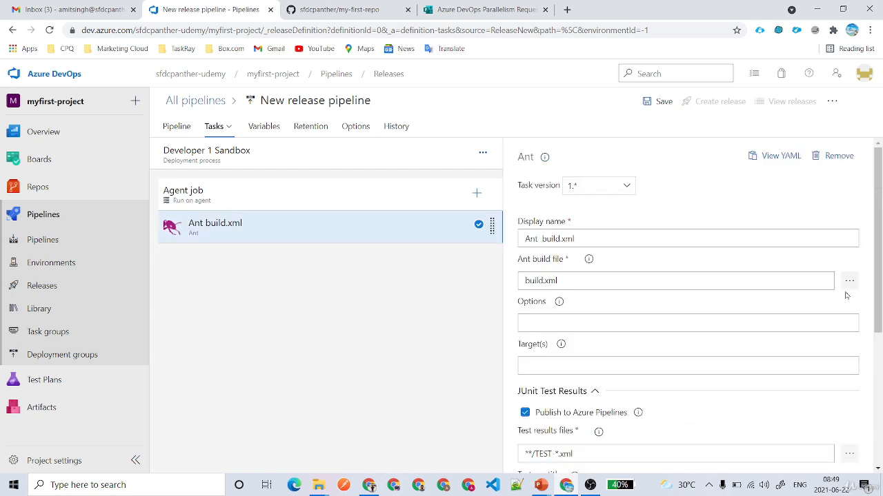
left_click_drag(577, 282, 435, 283)
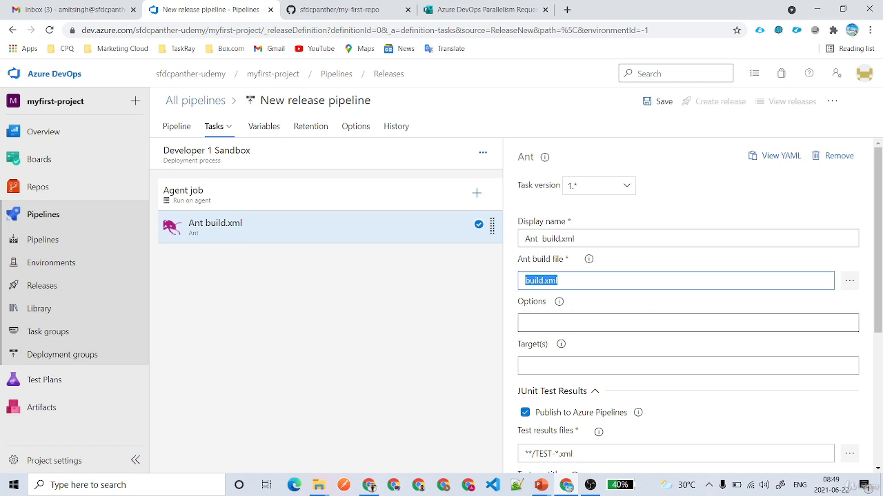
left_click(653, 323)
scroll(690, 303, "down", 2)
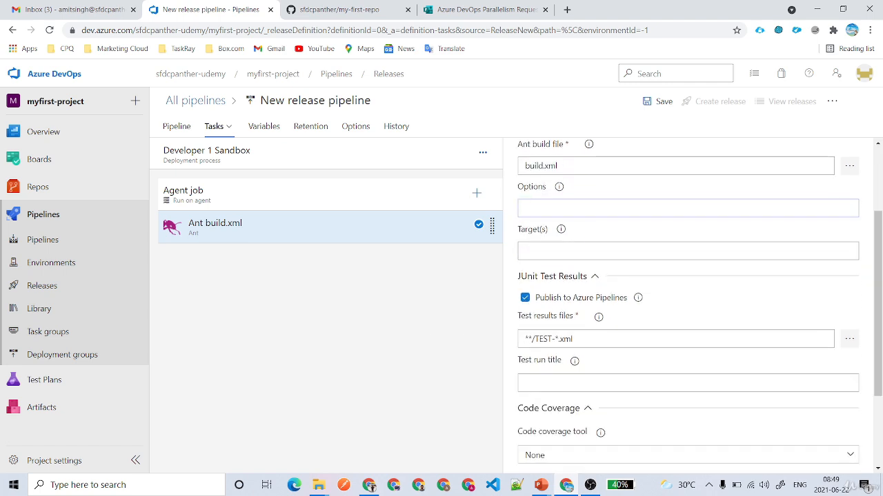
scroll(688, 304, "down", 2)
scroll(731, 417, "up", 4)
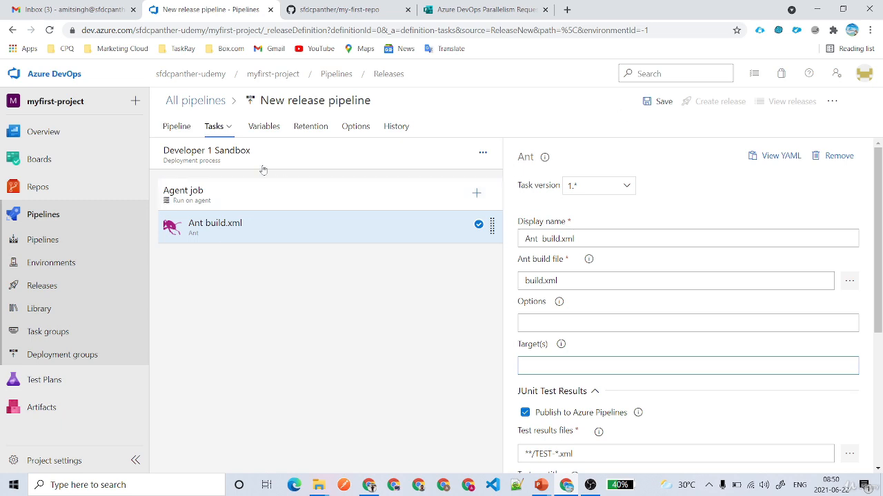
left_click(262, 134)
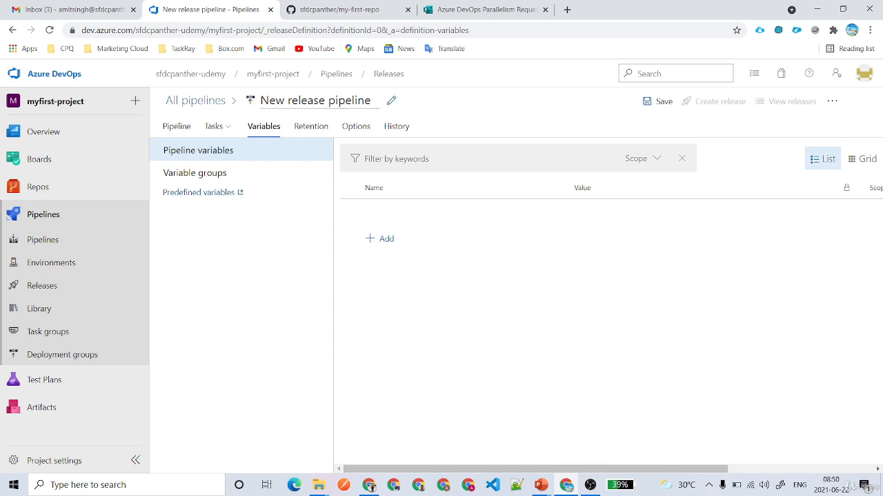
Add three variables named sfdc.usersames, sfdc.password and sfdc.testlevel.
left_click(388, 240)
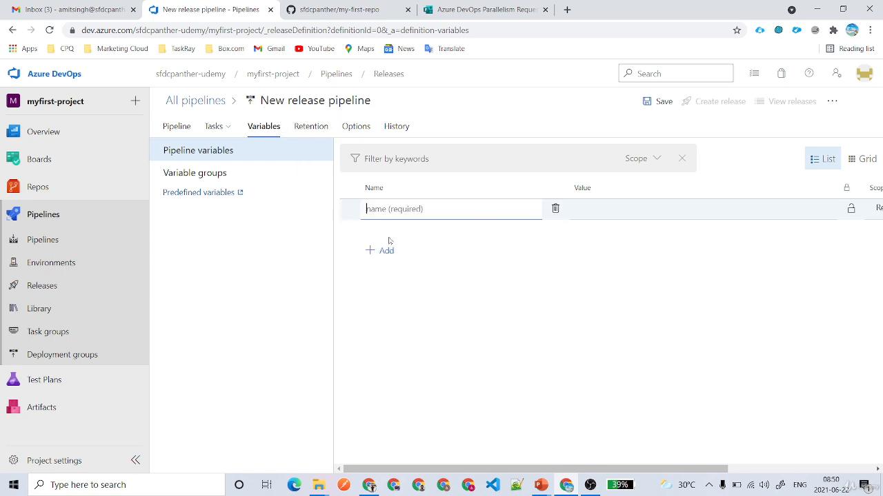
type("sfdc.usersames")
left_click(396, 252)
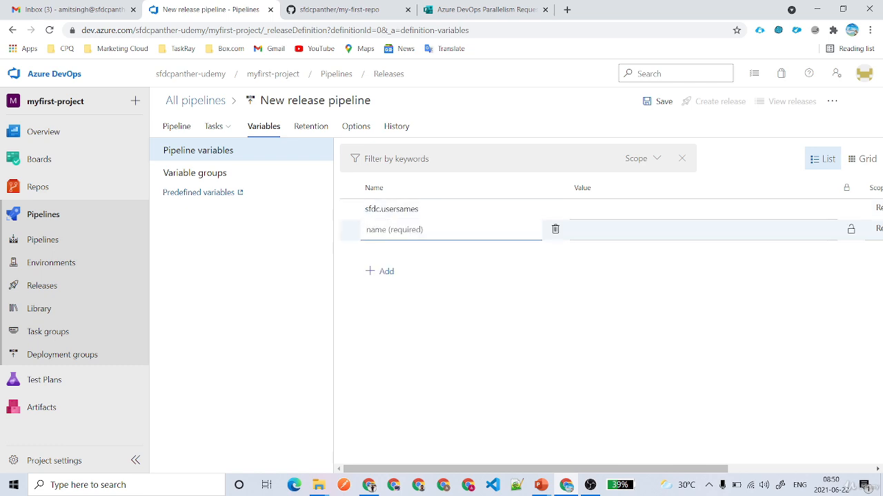
type("sfdc.password")
left_click(393, 271)
type("sf")
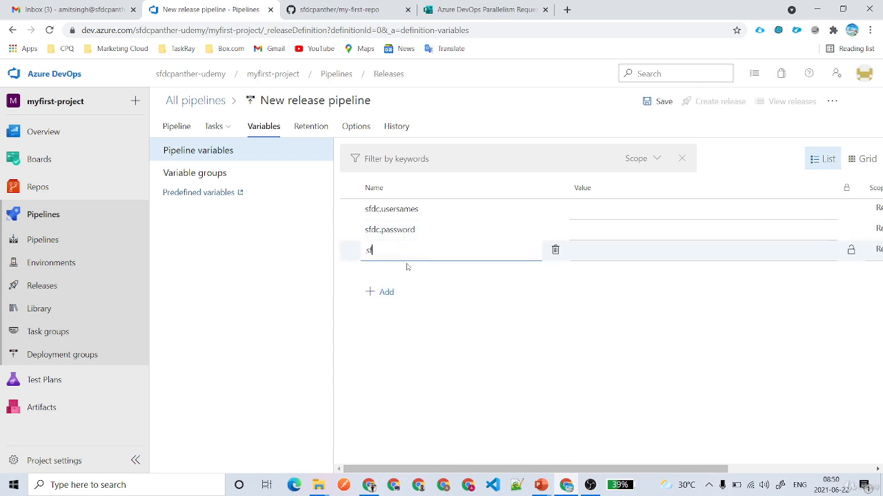
type("dc.testlavel")
key("BackSpace")
key("BackSpace")
key("BackSpace")
key("BackSpace")
type("evel")
left_click(433, 317)
Make all three variables settable at release time, mark sfdc.password secret, and save the pipeline.
left_click_drag(615, 470, 762, 471)
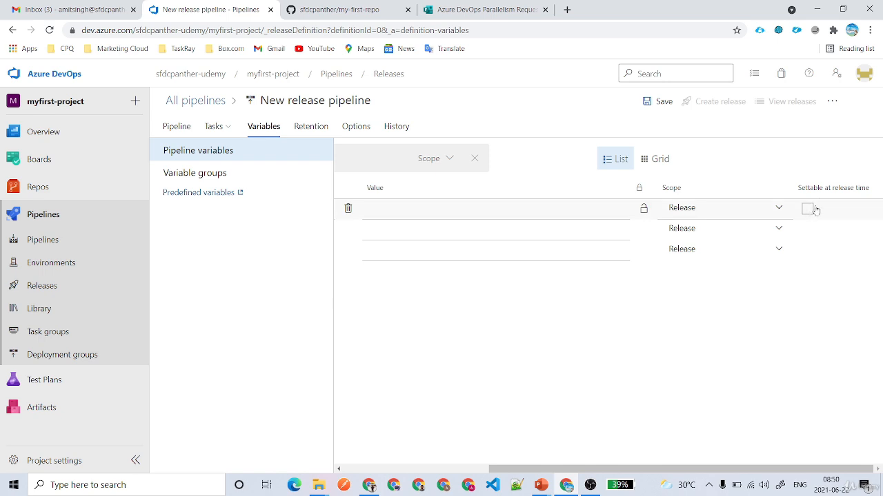
left_click(808, 209)
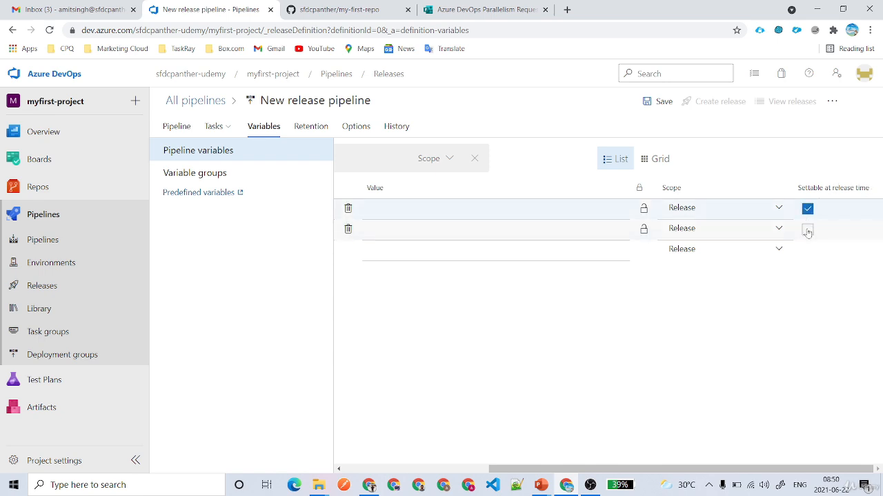
left_click(808, 229)
left_click(808, 249)
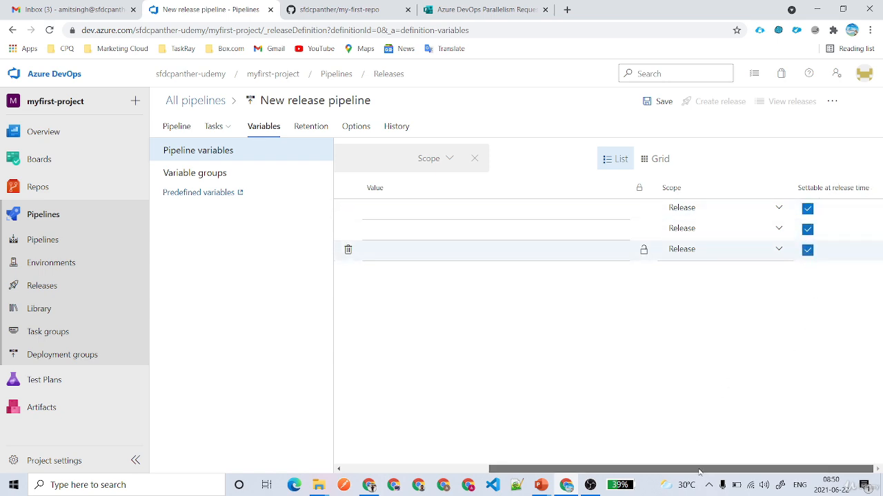
left_click_drag(698, 471, 554, 471)
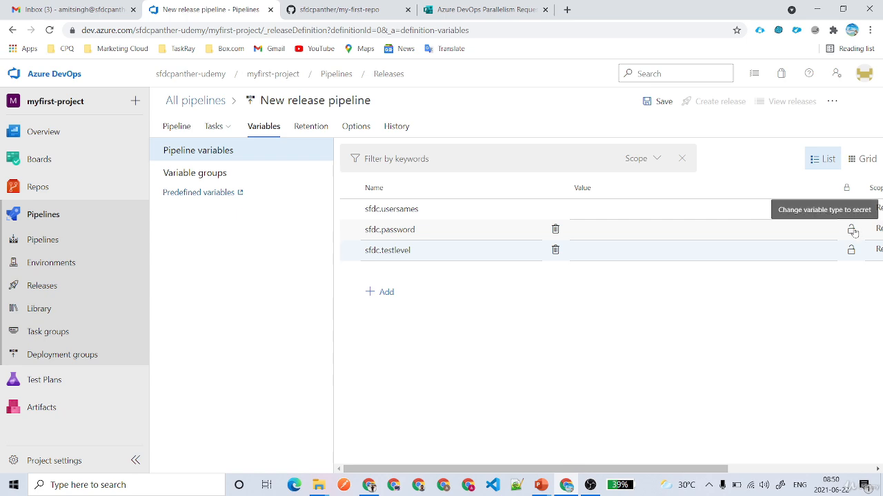
left_click(853, 230)
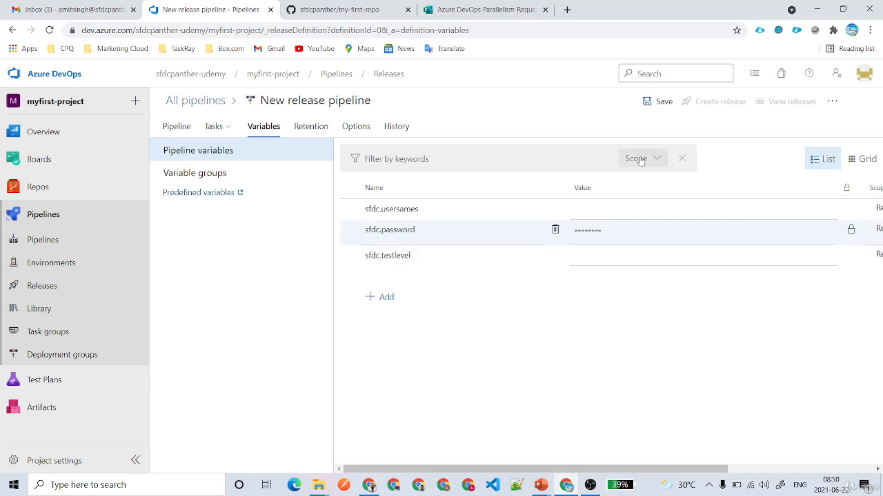
left_click(650, 105)
left_click(494, 337)
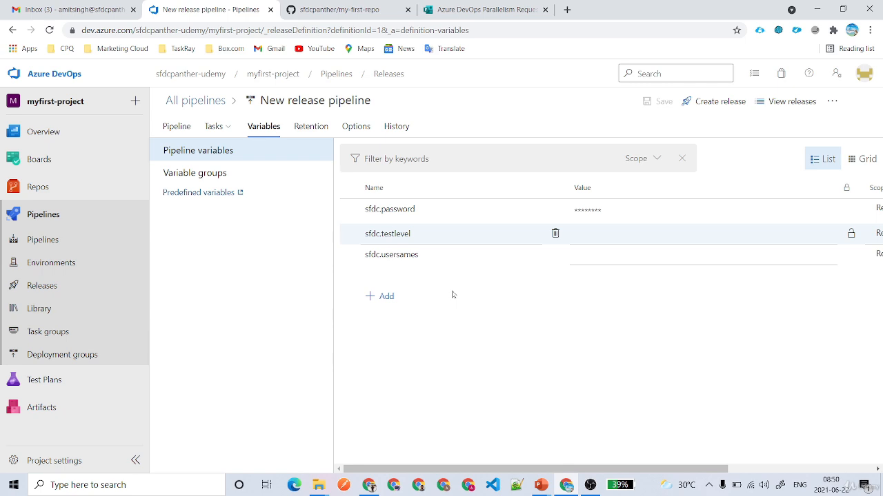
Open myfirst-project's failed run #20210622.1 to check its parallelism error, then return to Releases.
left_click(195, 101)
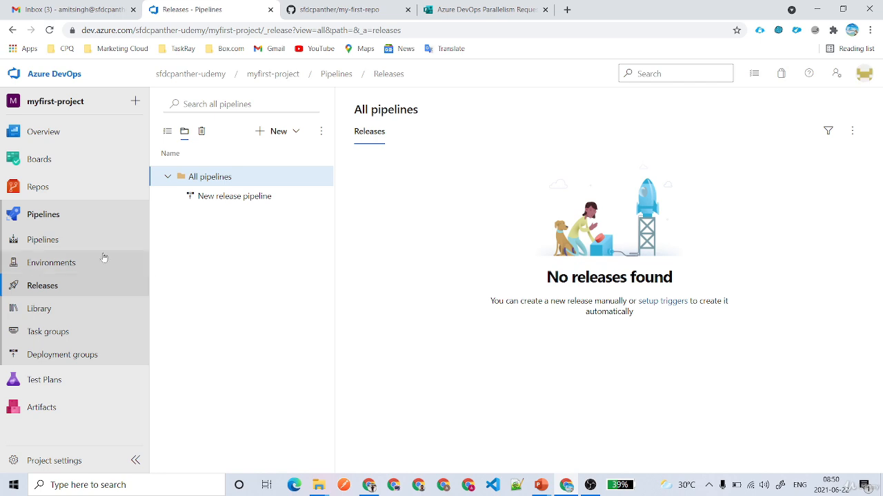
left_click(63, 240)
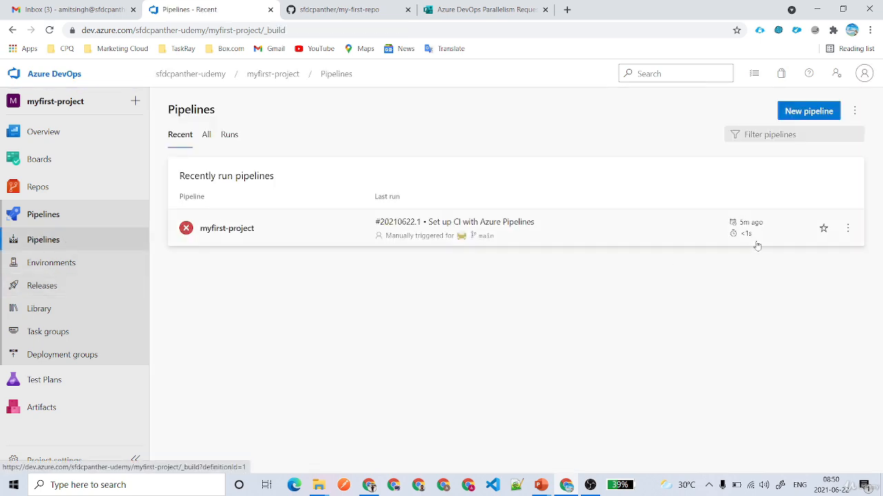
left_click(581, 225)
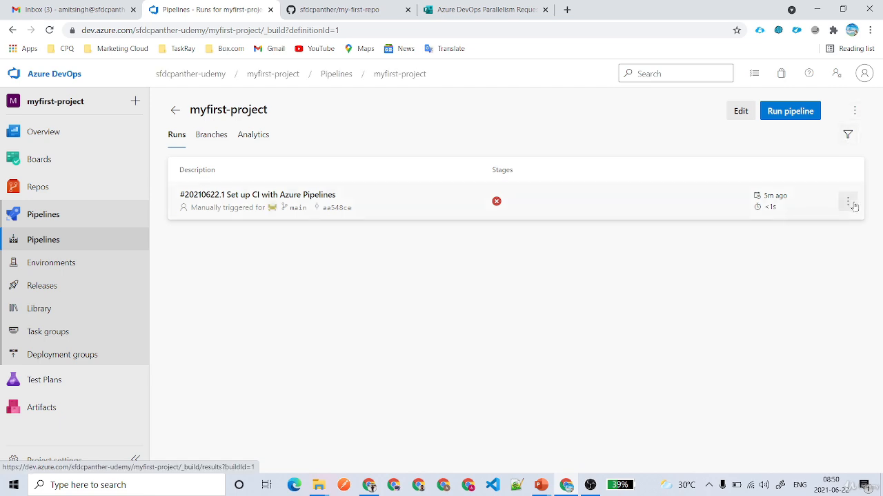
left_click(847, 201)
left_click(853, 111)
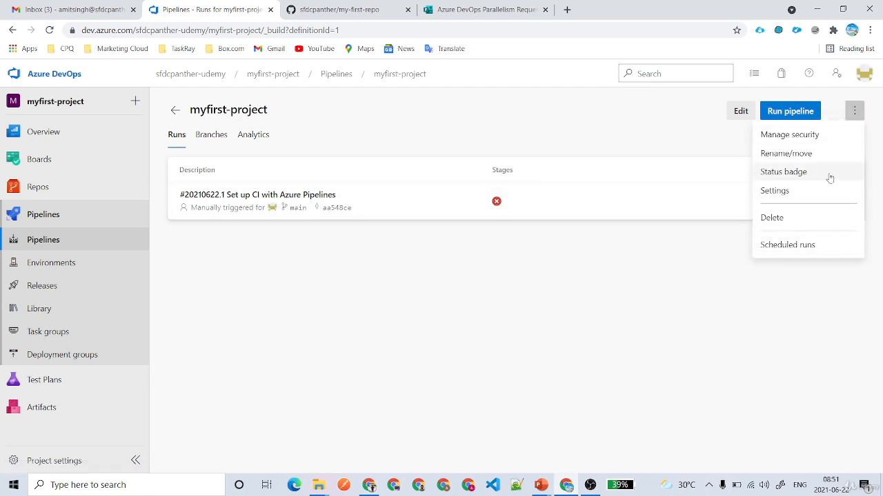
left_click(599, 204)
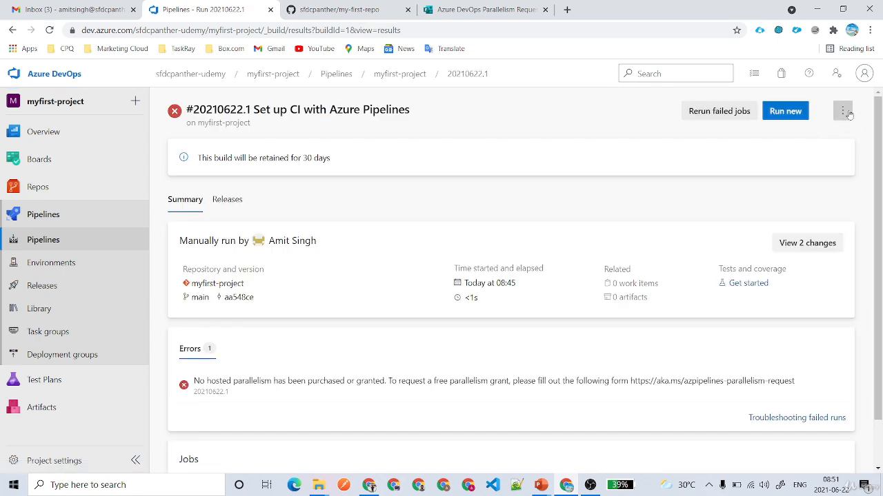
left_click(845, 112)
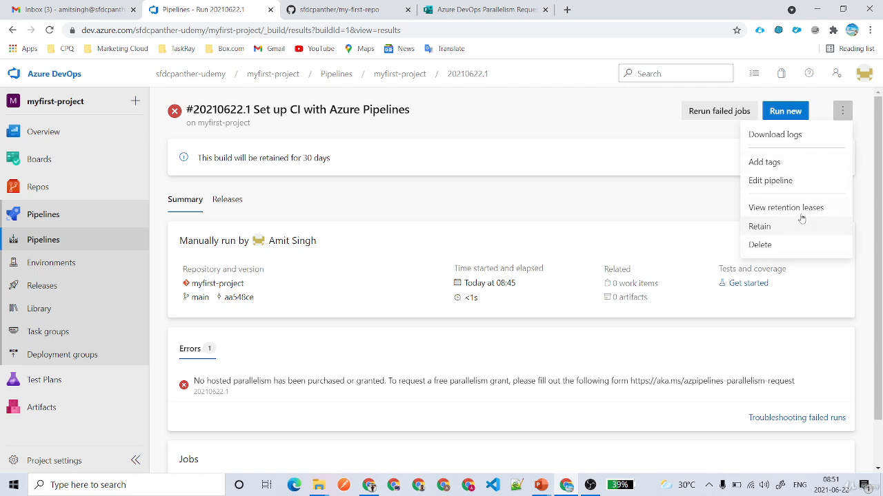
left_click(81, 287)
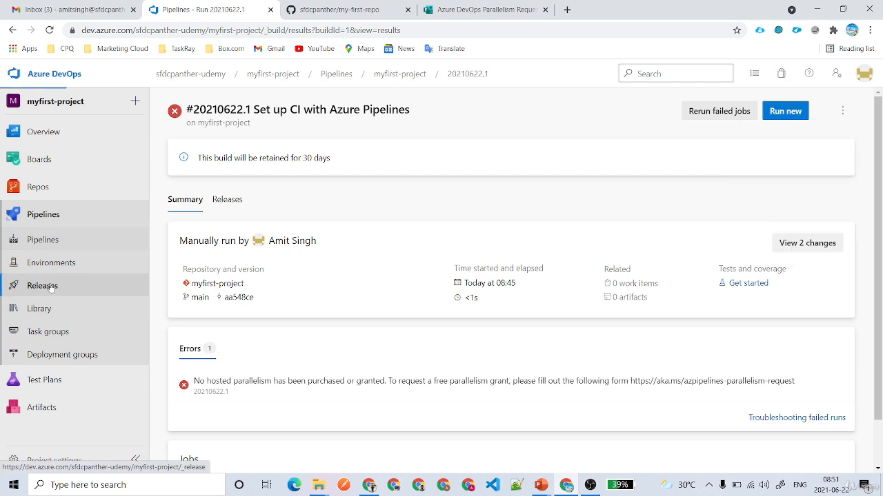
Start a new release with all stages set to manual trigger, reviewing its variables and artifact version.
left_click(771, 111)
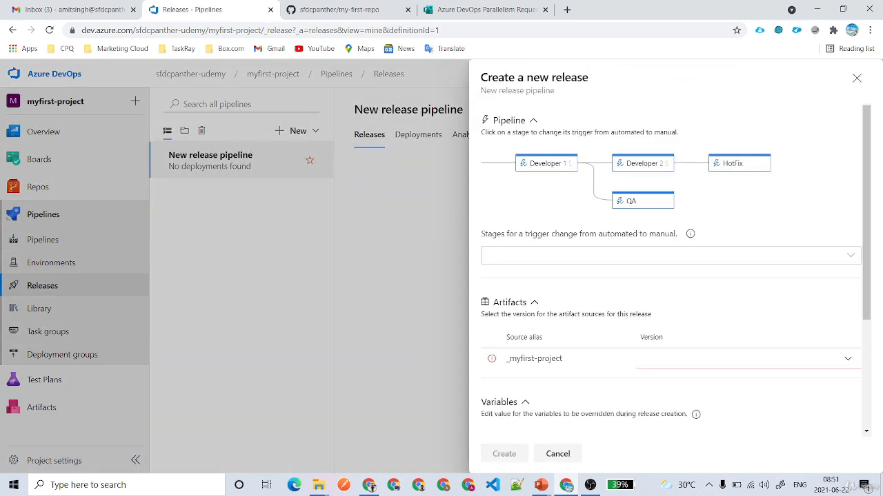
left_click(819, 256)
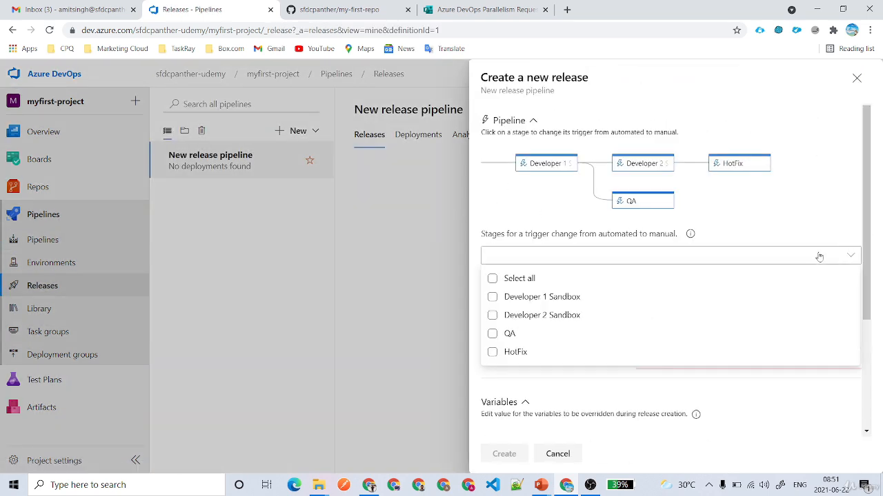
left_click(524, 281)
left_click(522, 224)
scroll(660, 276, "down", 3)
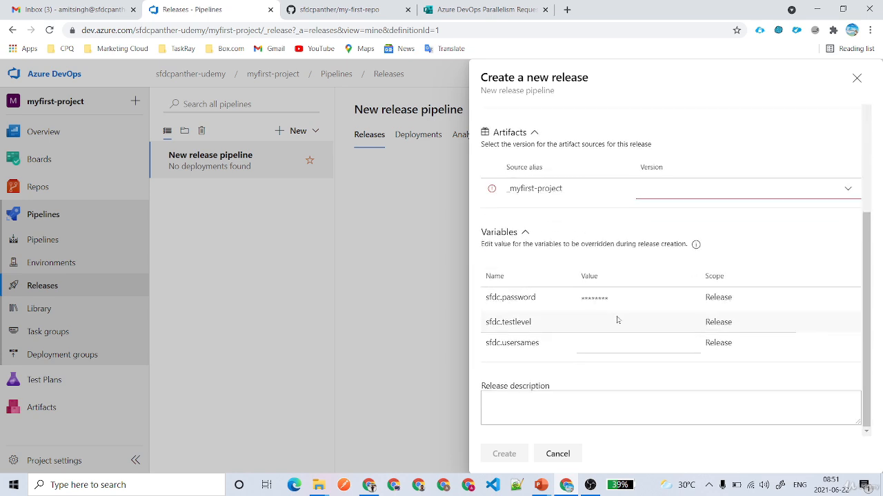
left_click(583, 301)
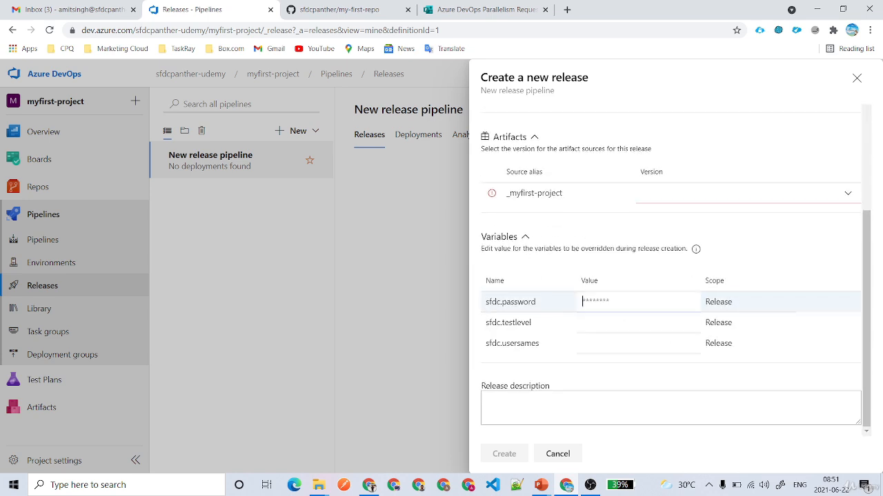
left_click(528, 419)
left_click(504, 454)
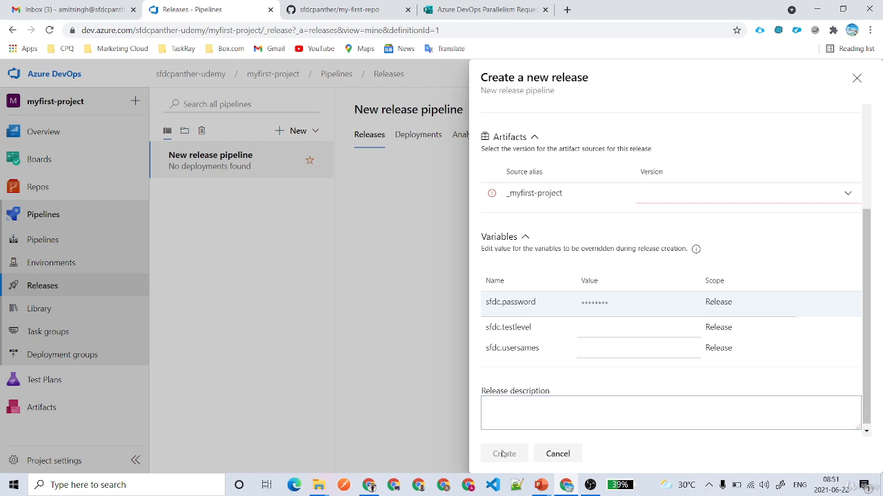
left_click(849, 195)
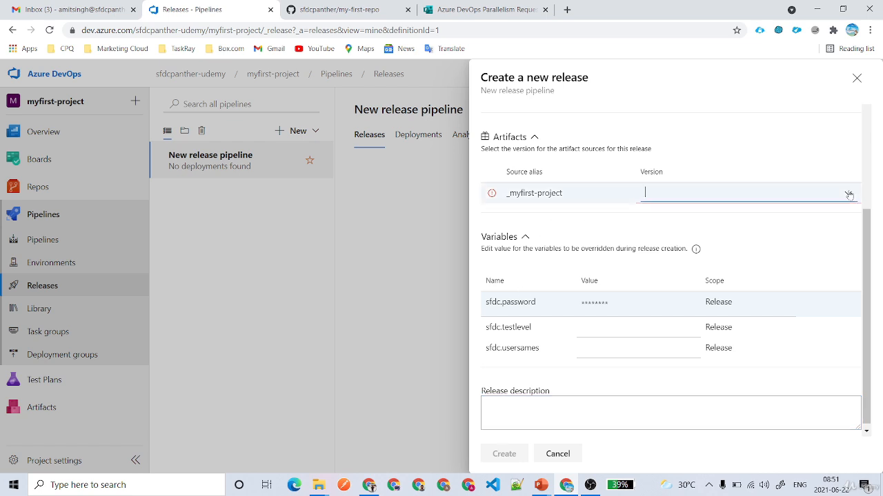
left_click_drag(562, 195, 489, 195)
Enter demo as the artifact version, then read the demoi run's one-line and multi-line script logs.
left_click(724, 195)
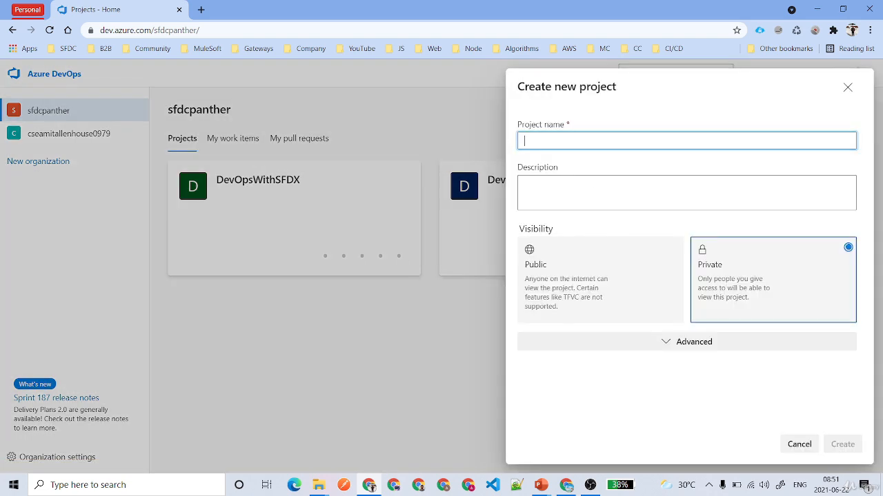
type("demo")
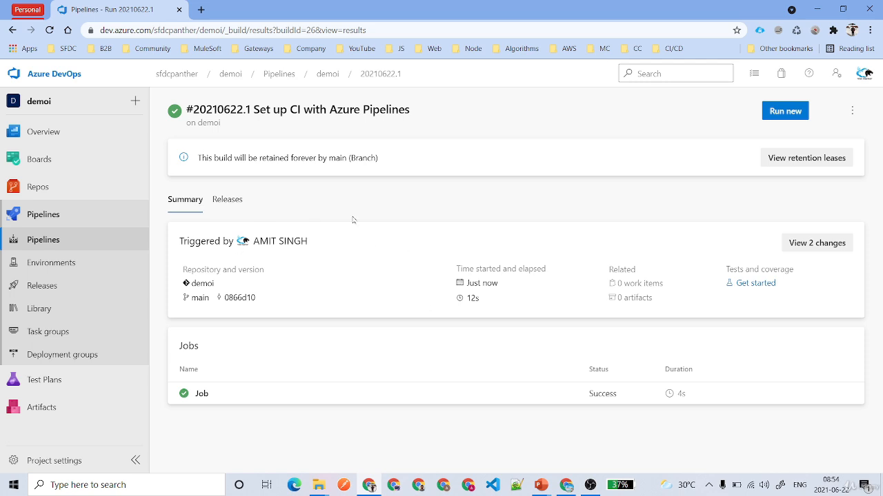
left_click(203, 394)
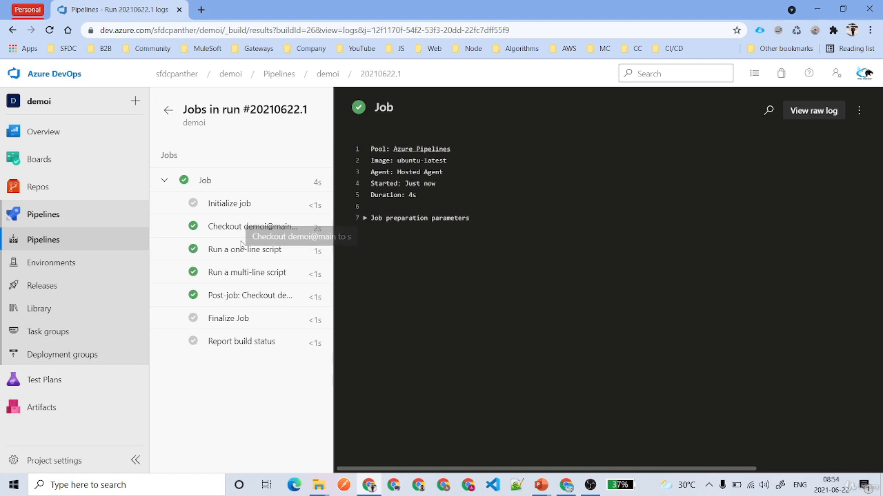
left_click(243, 251)
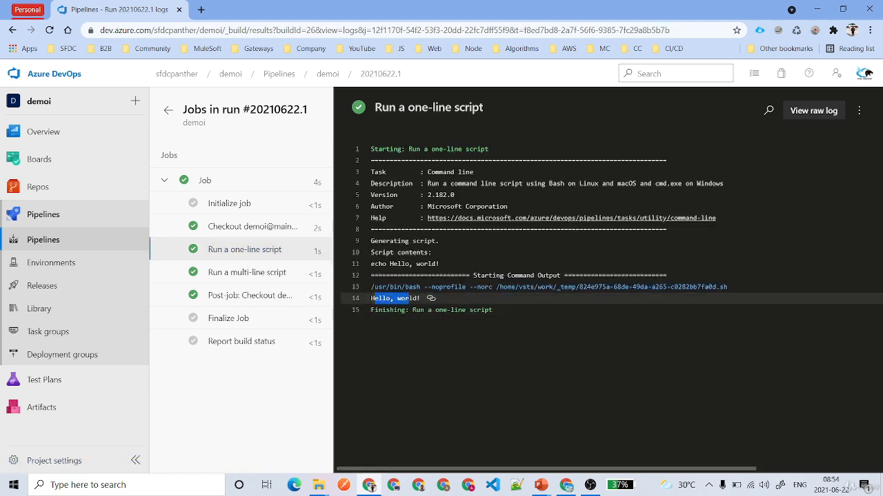
left_click(238, 274)
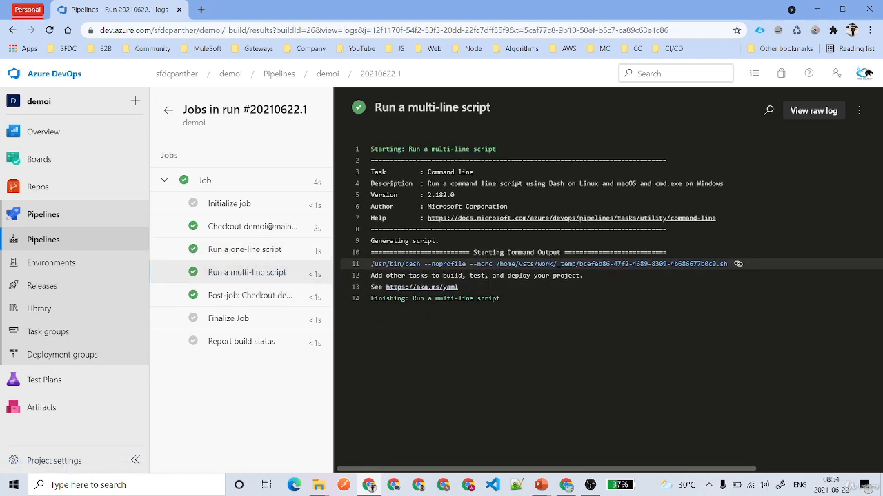
left_click_drag(489, 276, 564, 276)
left_click_drag(457, 286, 371, 287)
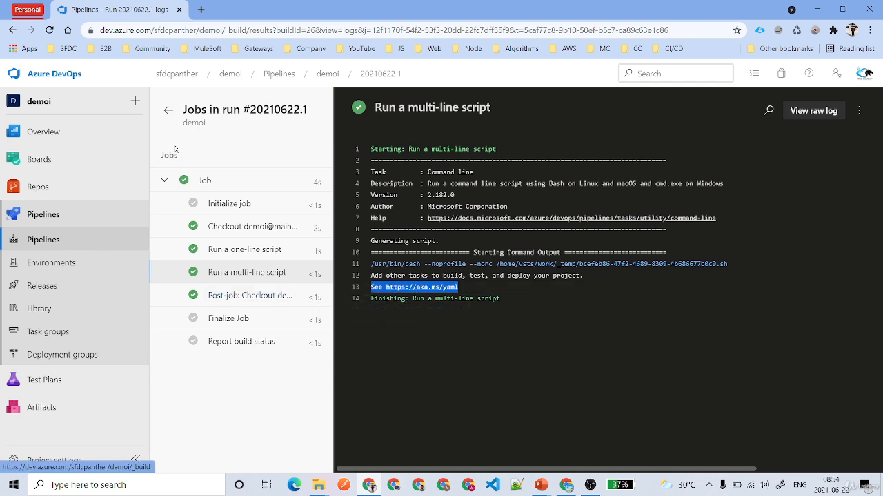
left_click(169, 111)
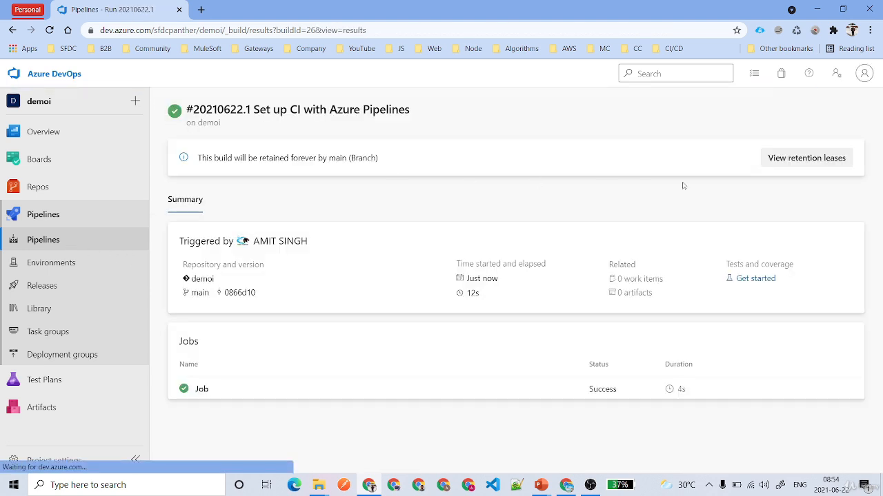
Create Release-1 from build 20210622.1 with New release pipeline, every stage set to manual trigger.
left_click(851, 114)
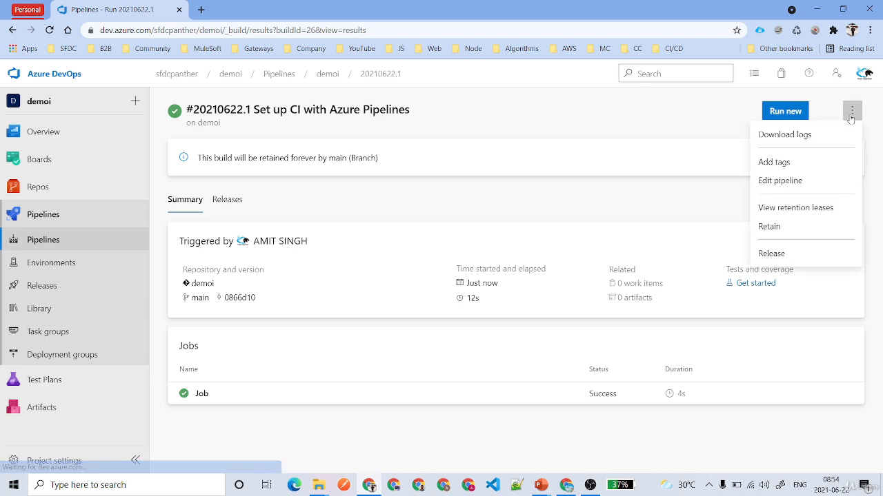
left_click(786, 256)
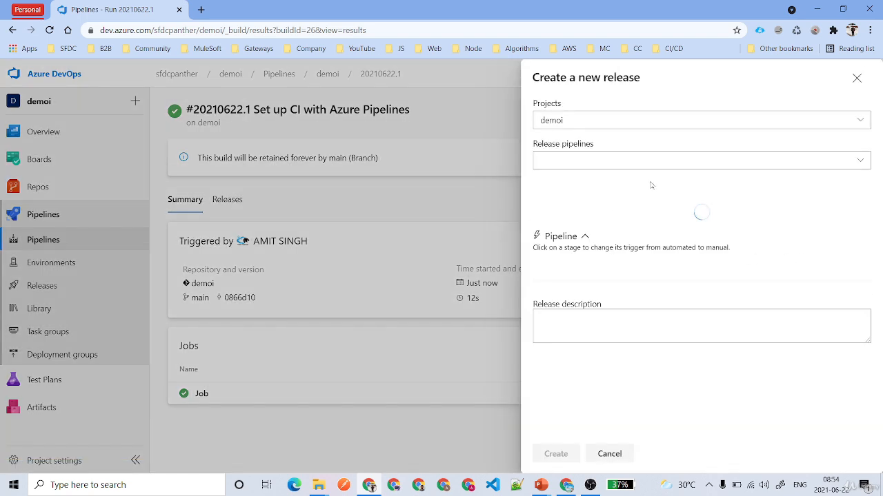
left_click(613, 169)
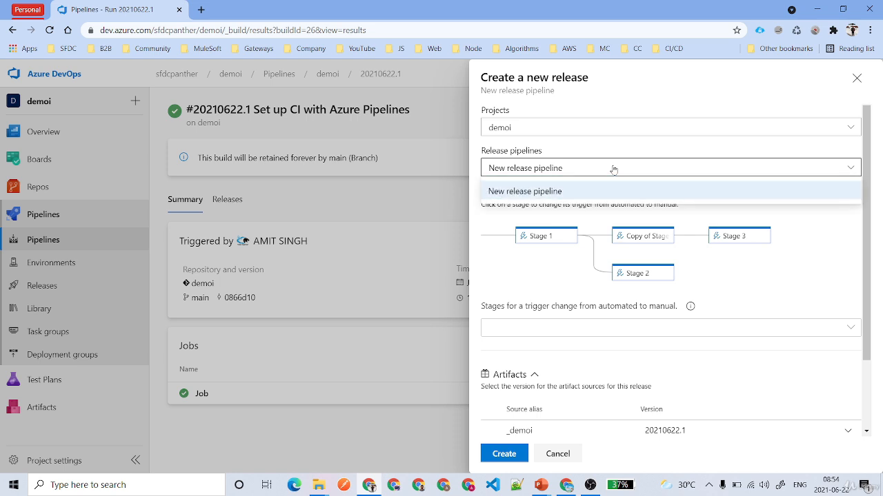
left_click(554, 192)
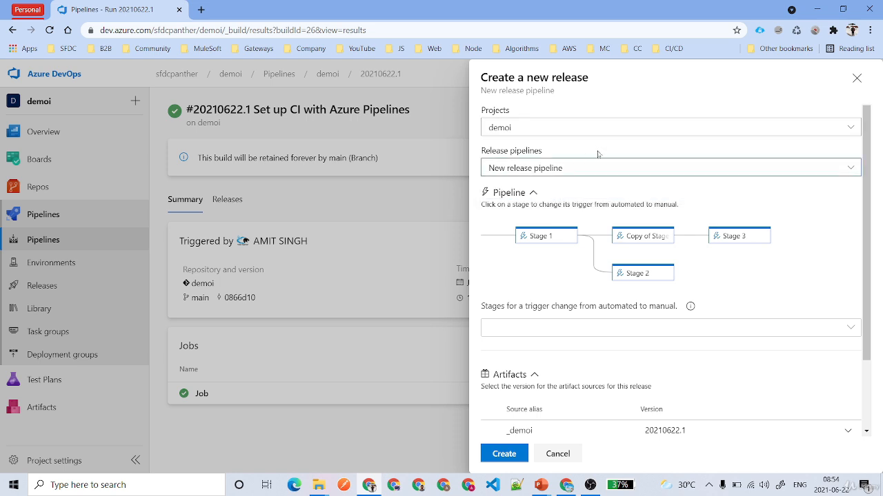
scroll(734, 238, "down", 2)
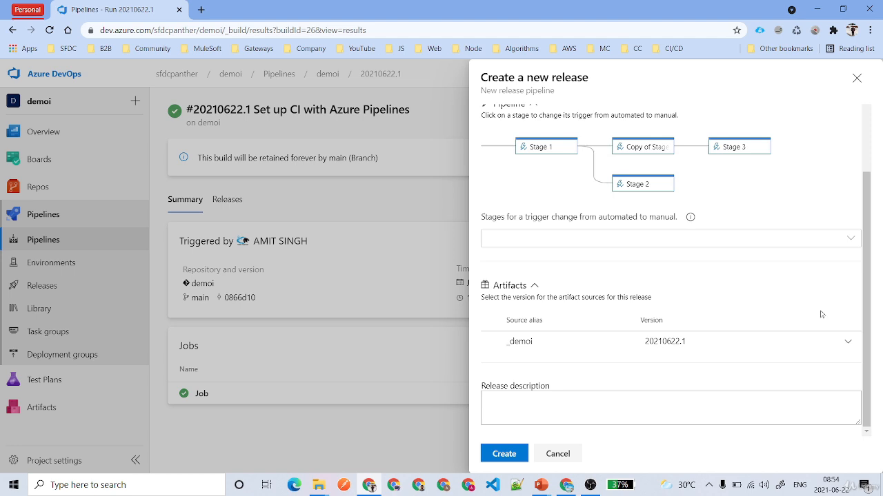
left_click(833, 240)
left_click(559, 262)
left_click(778, 211)
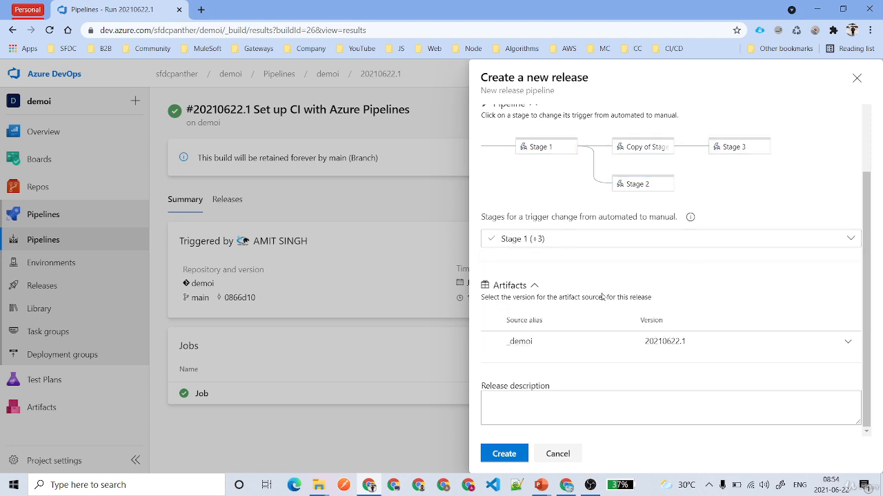
left_click(506, 453)
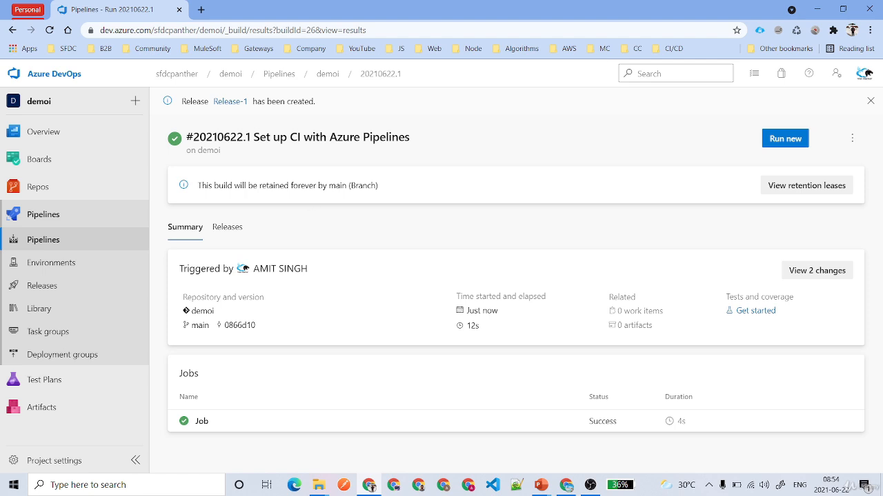
Open Release-1, dismiss the multi-stage deploy panel, and queue the deployment to Stage 1.
left_click(225, 102)
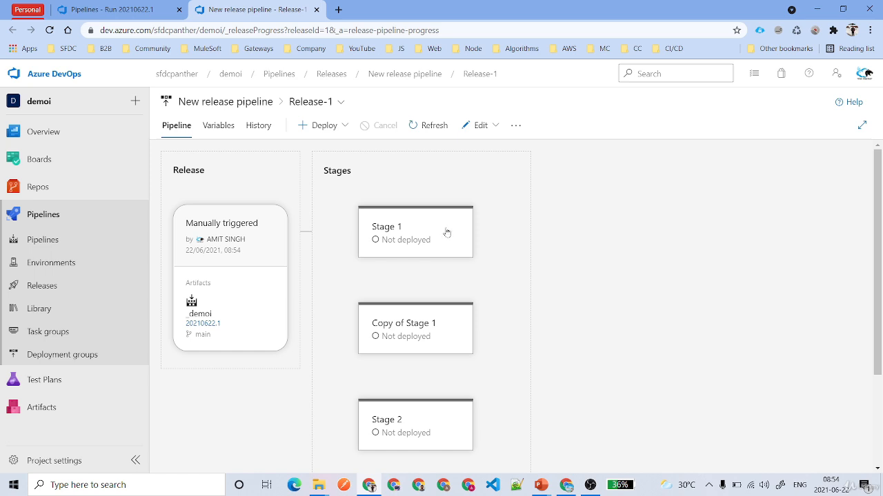
mouse_move(406, 423)
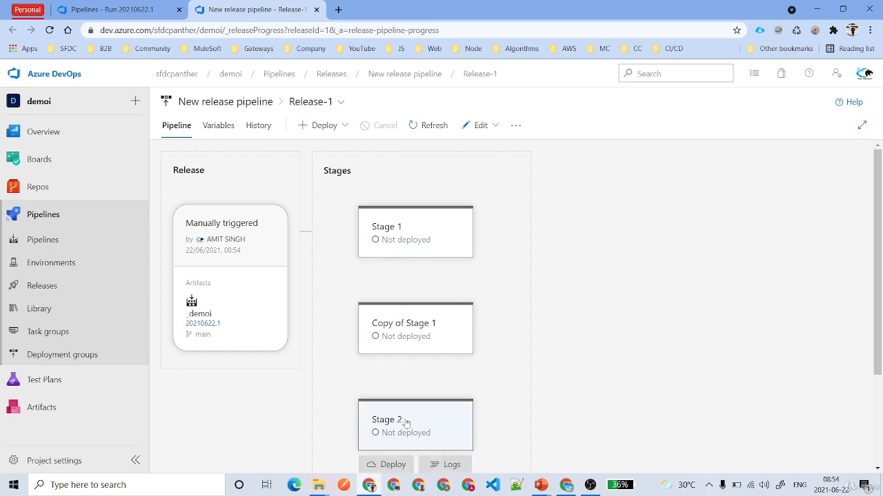
mouse_move(420, 236)
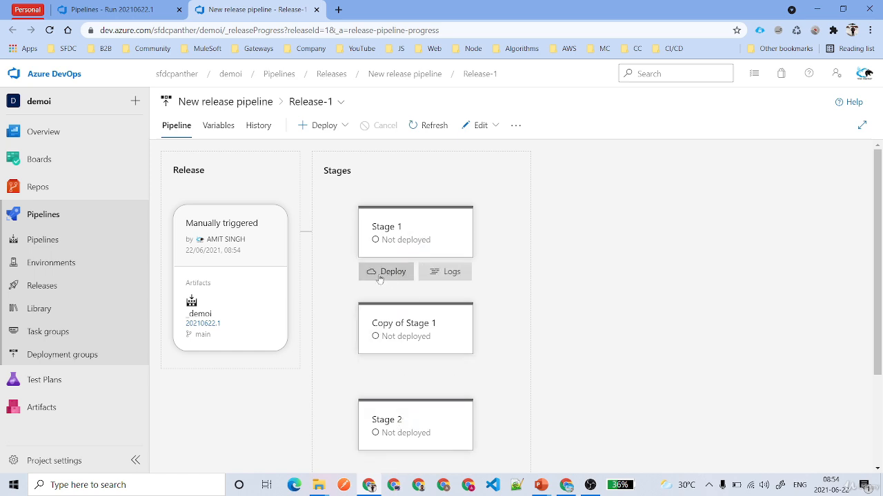
left_click(334, 128)
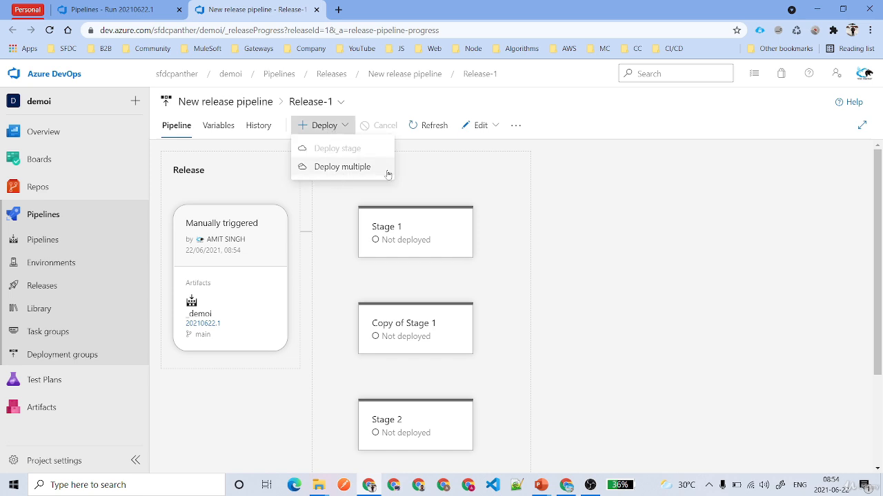
left_click(361, 170)
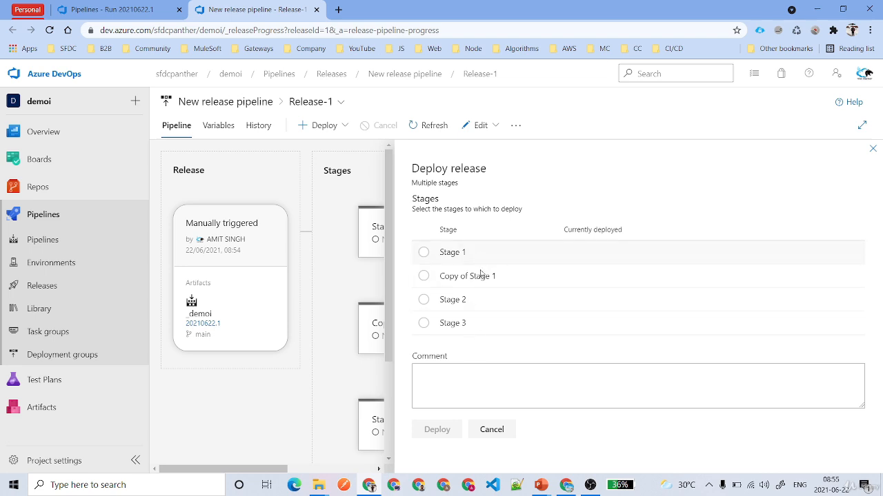
left_click(509, 422)
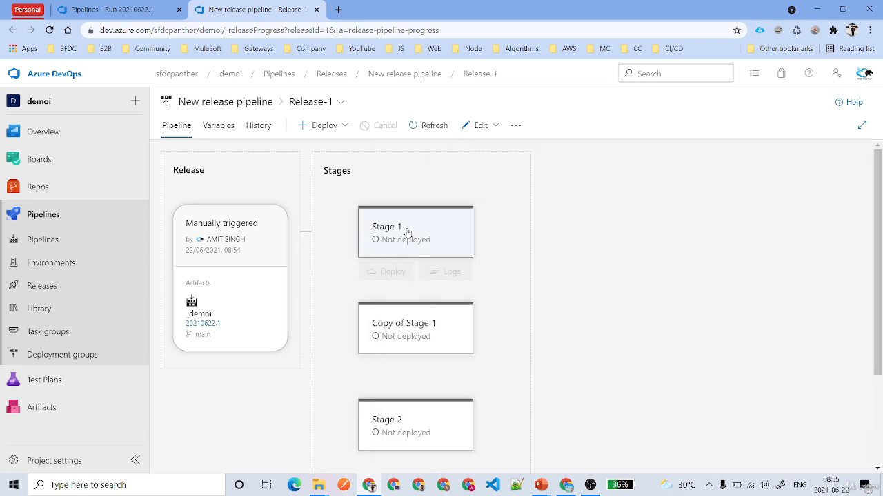
scroll(457, 344, "down", 3)
scroll(457, 345, "up", 3)
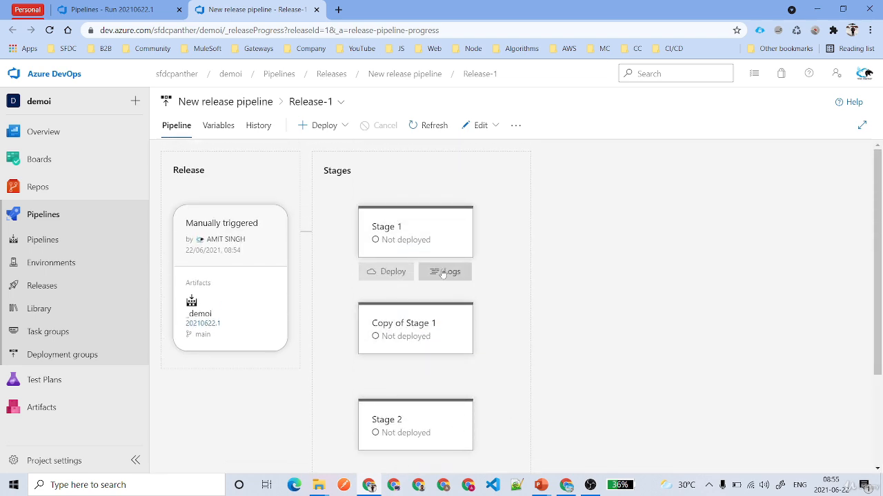
left_click(381, 273)
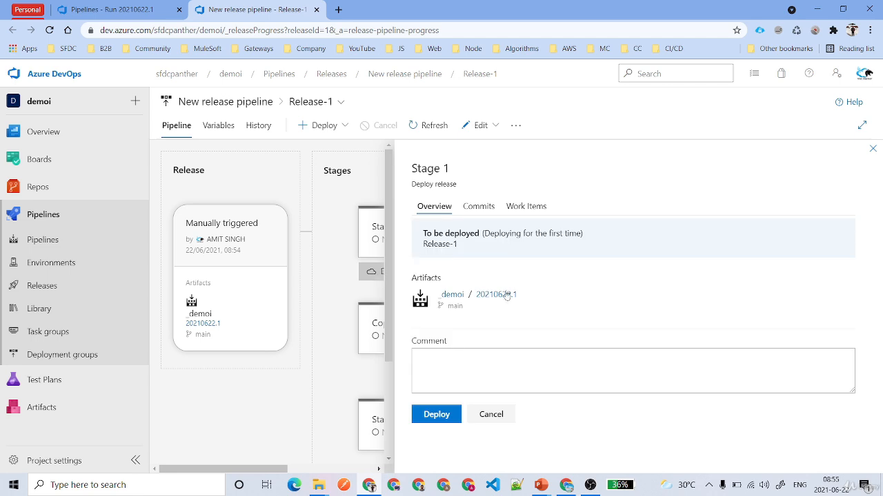
left_click(436, 414)
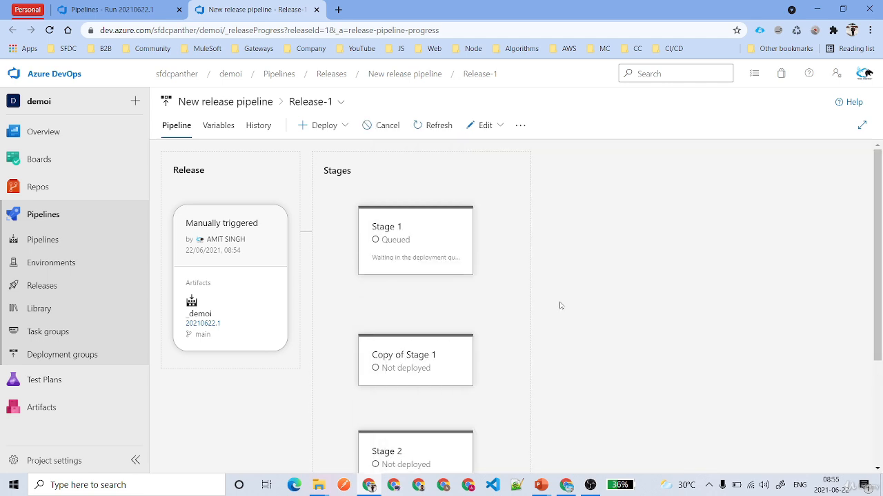
Open Stage 1's deployment logs and watch the agent job complete 2/2 tasks.
left_click(438, 230)
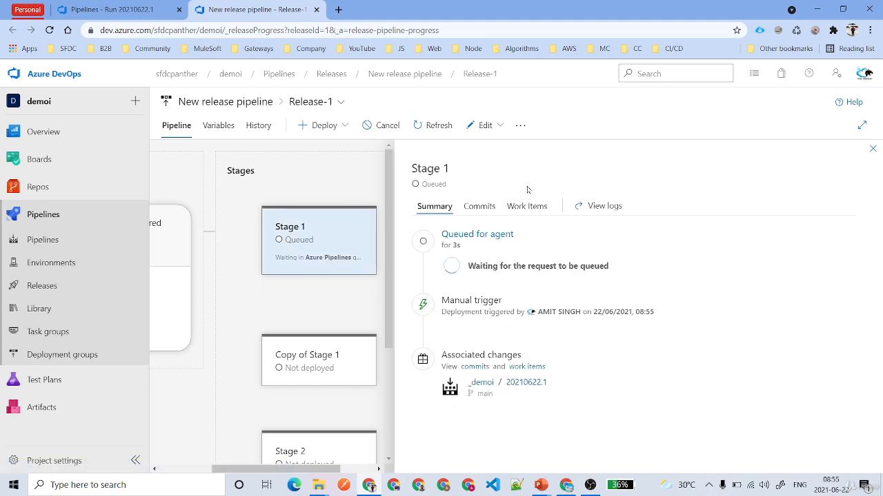
left_click(596, 207)
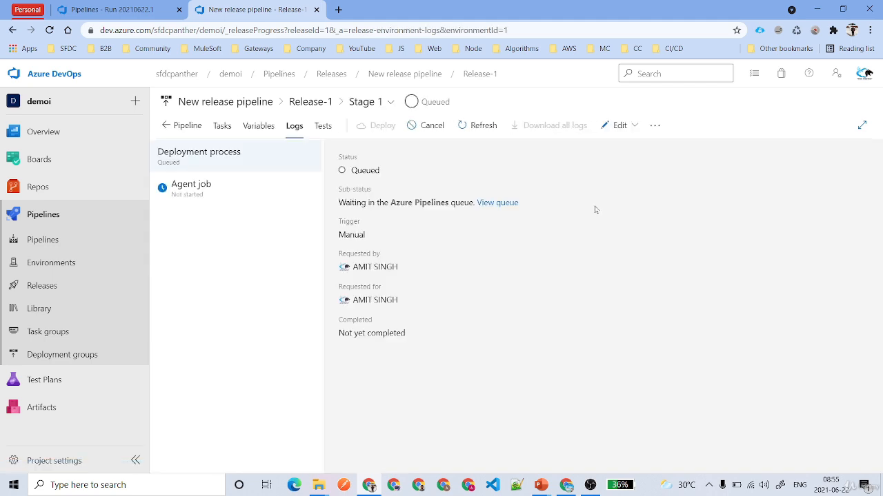
left_click(215, 193)
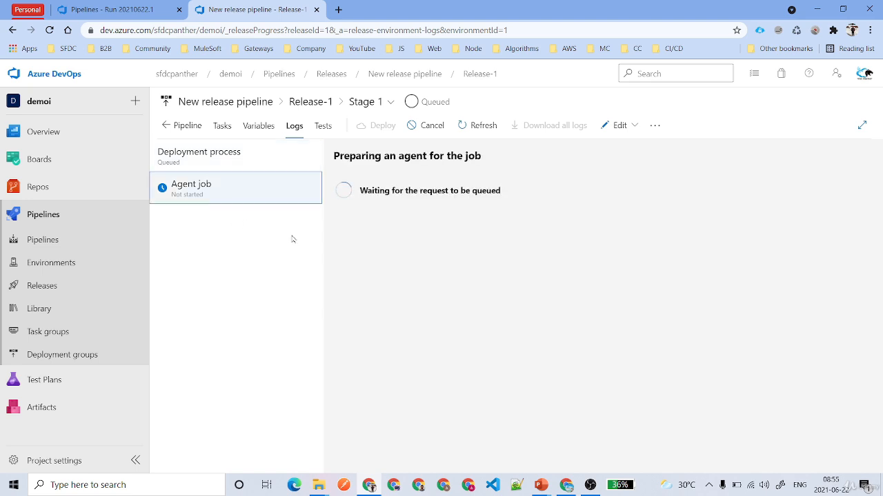
left_click_drag(360, 190, 538, 198)
left_click(465, 242)
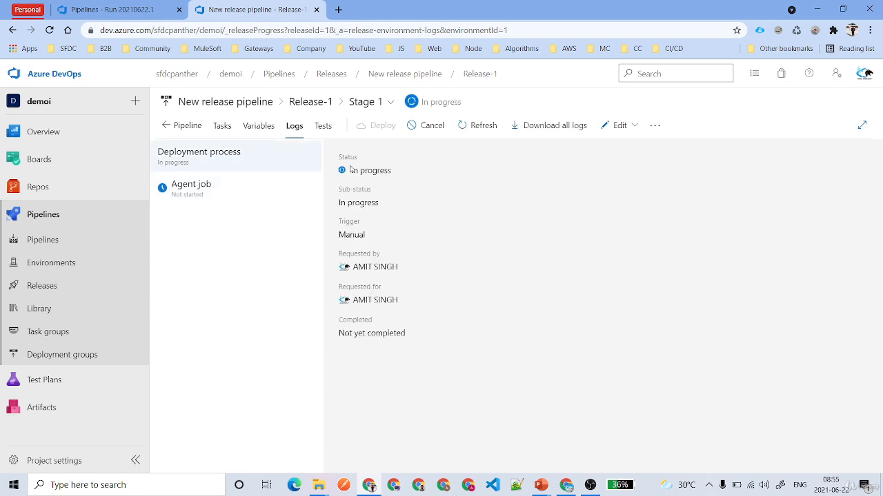
left_click_drag(350, 168, 417, 176)
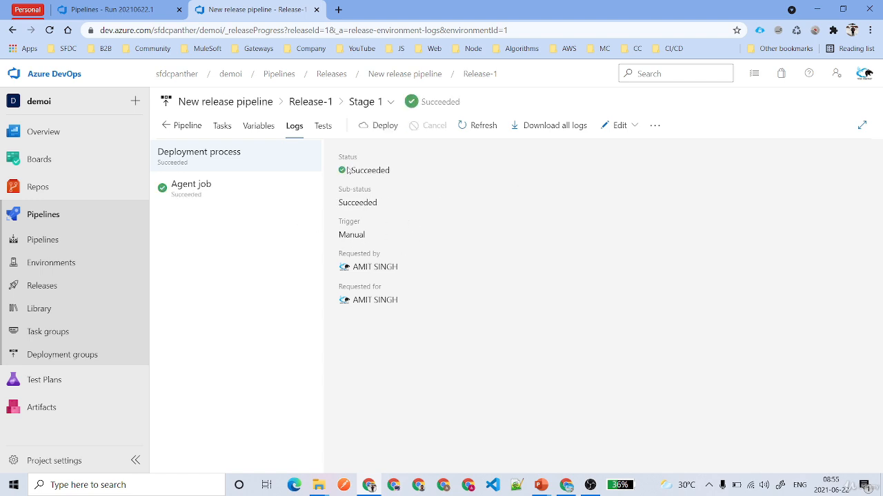
From the pipeline view, check the deployment's work items, commits and summary.
left_click(168, 125)
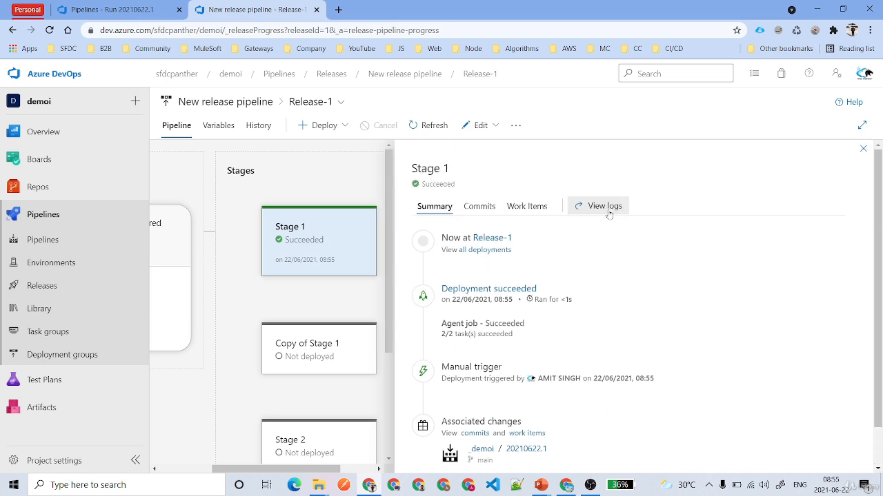
left_click(529, 214)
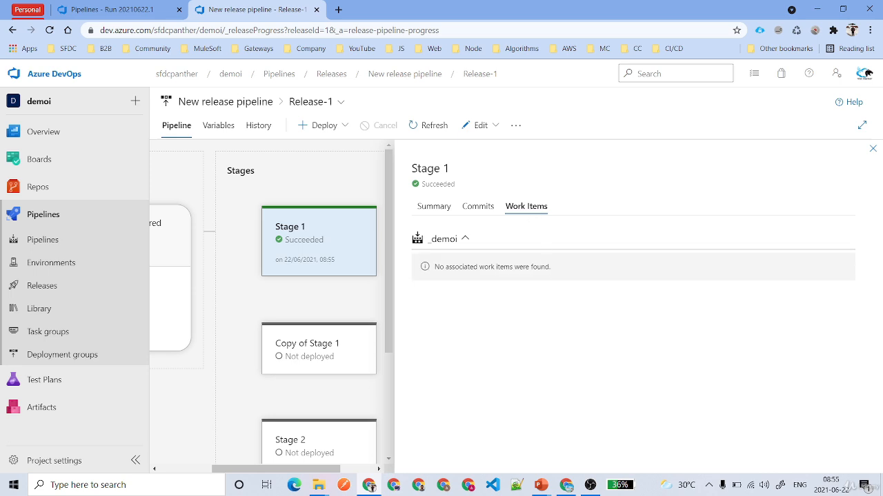
left_click(481, 210)
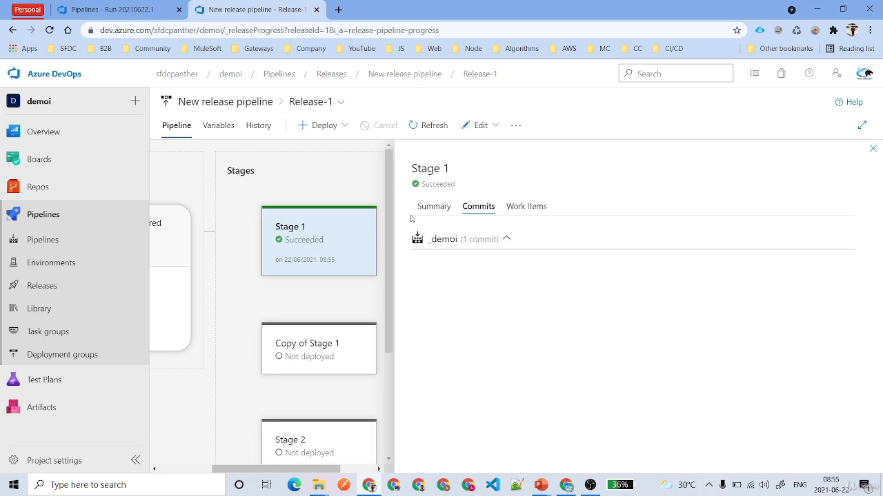
left_click(436, 206)
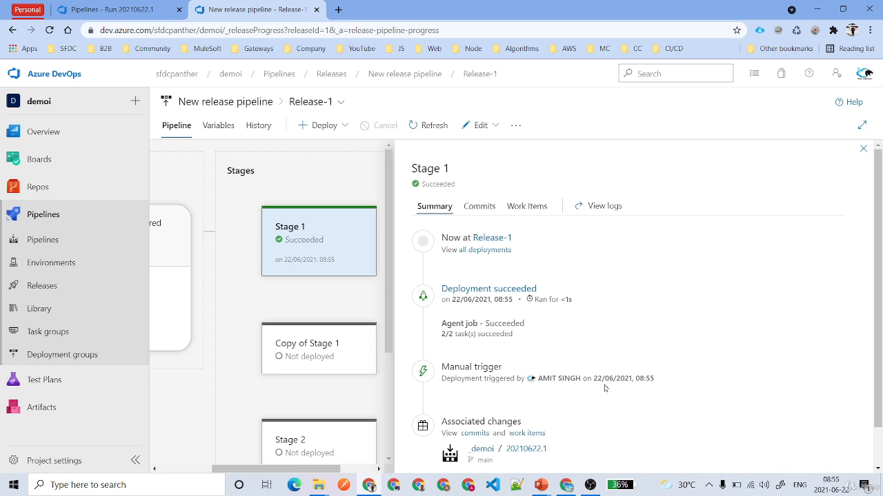
Close the Stage 1 details and open the demoi repository's Files view.
left_click(863, 151)
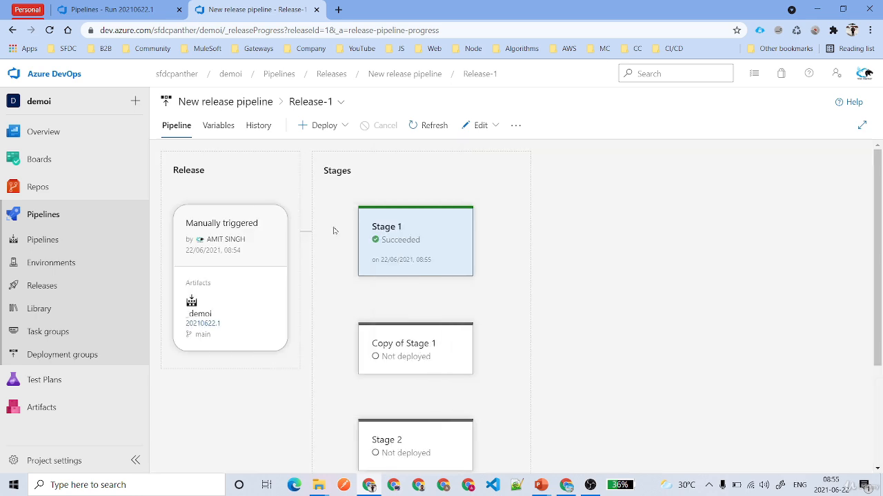
scroll(471, 293, "down", 2)
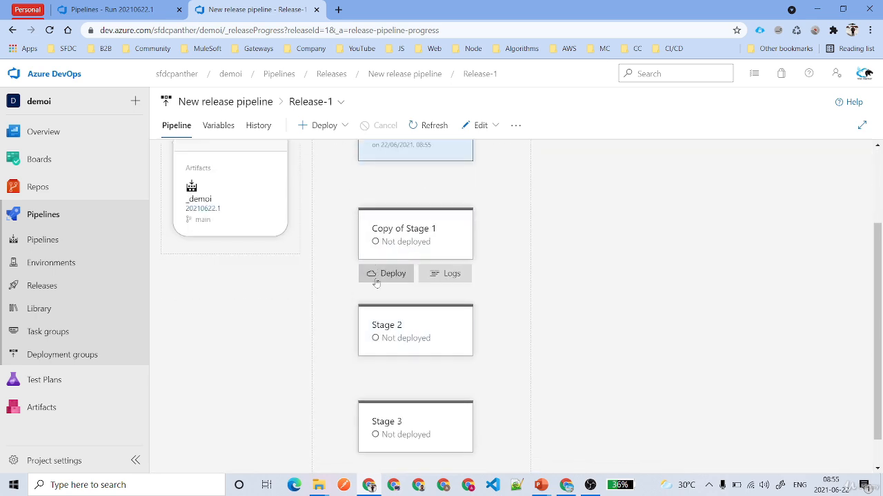
left_click(38, 187)
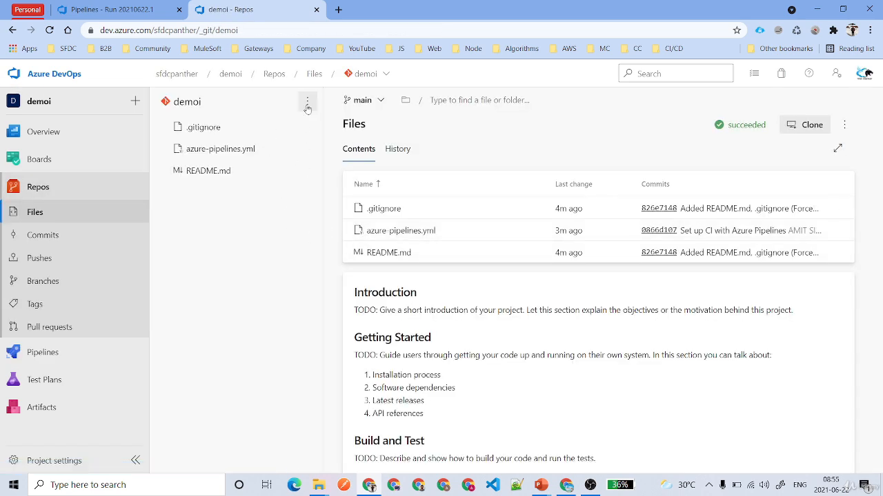
Create a new file named hello.txt in the demoi repository.
left_click(308, 103)
left_click(264, 363)
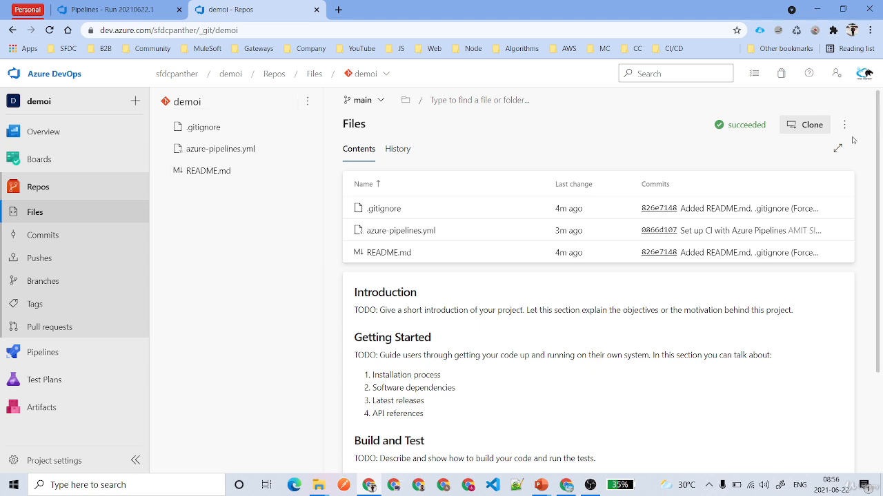
left_click(844, 125)
mouse_move(739, 178)
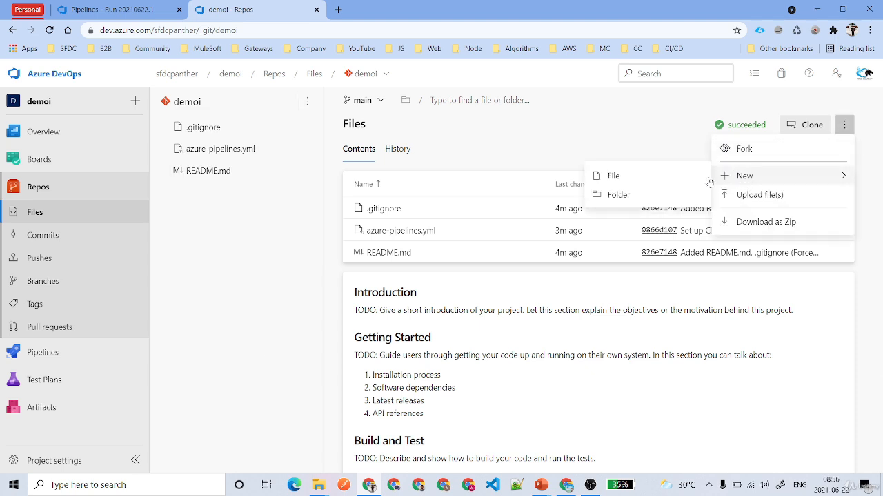
left_click(653, 182)
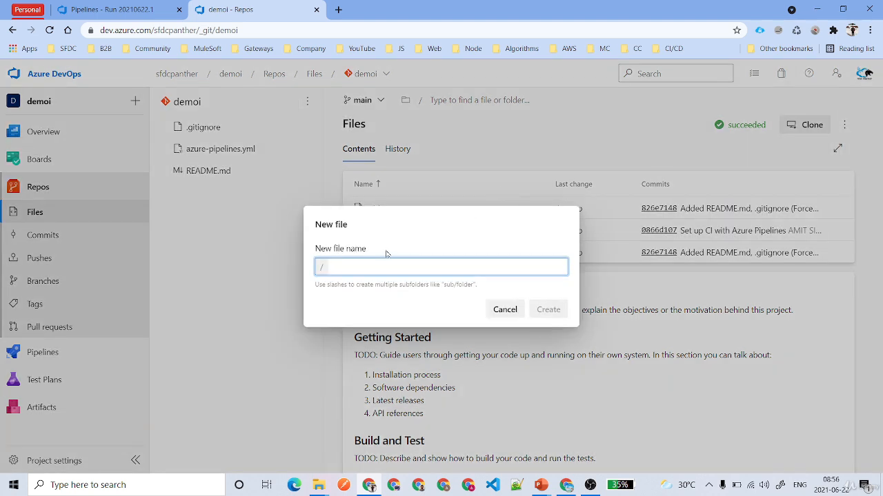
type("hello.txt")
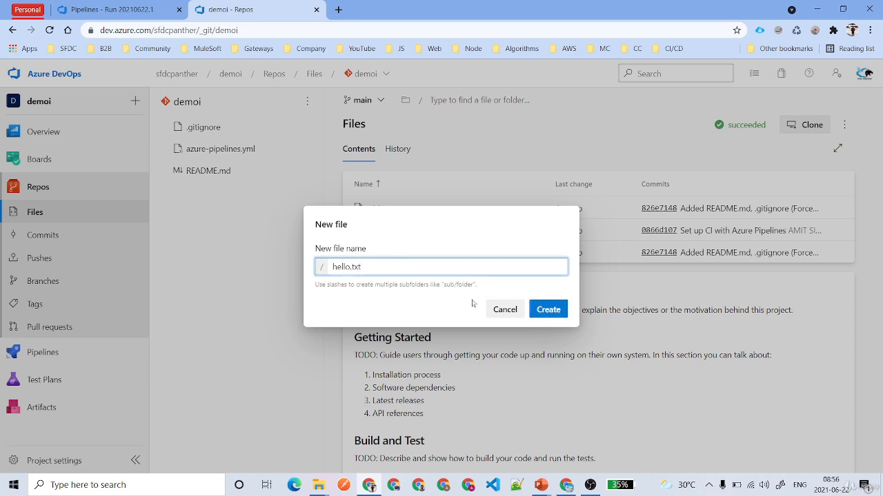
left_click(542, 310)
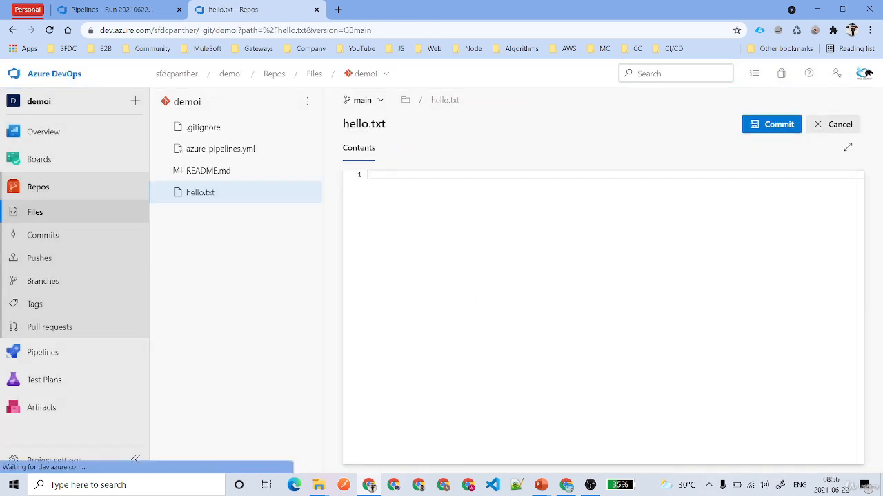
Write Hello World into hello.txt and commit it to the main branch.
type("Hello World")
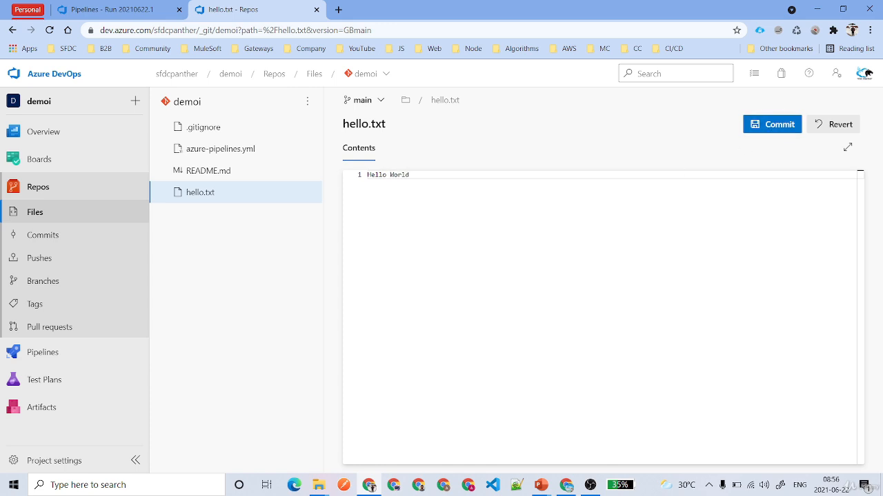
left_click(775, 124)
left_click(839, 446)
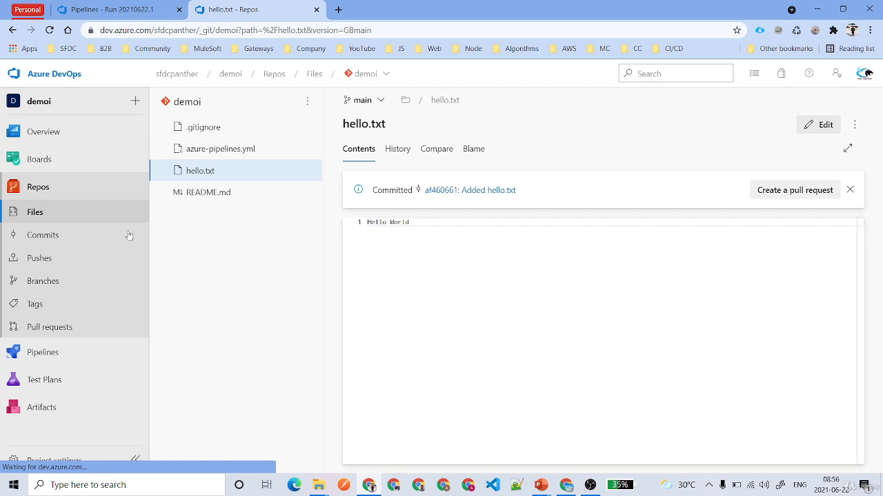
left_click(61, 354)
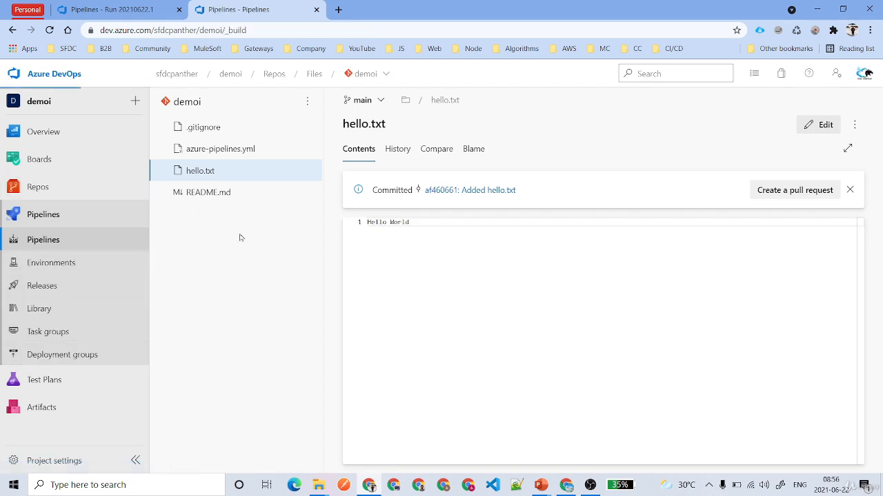
Open the Job log of demoi run #20210622.2 'Added hello.txt', queued on ubuntu-latest.
left_click(218, 233)
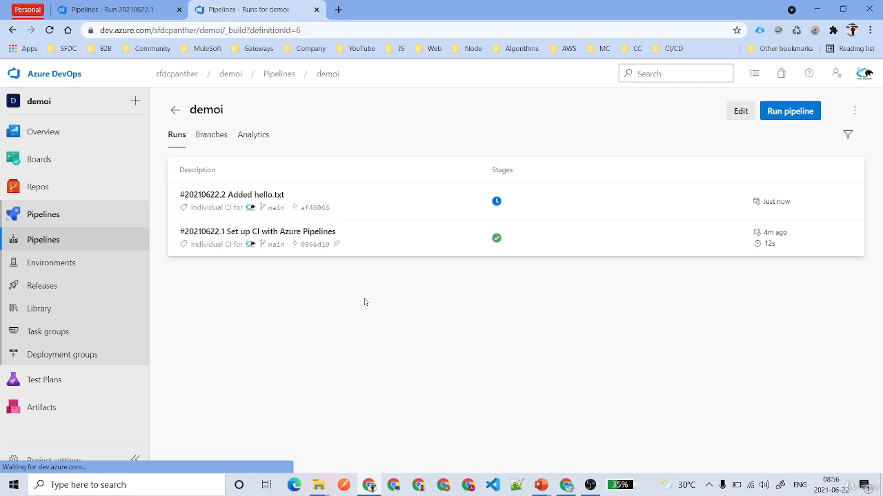
left_click(343, 195)
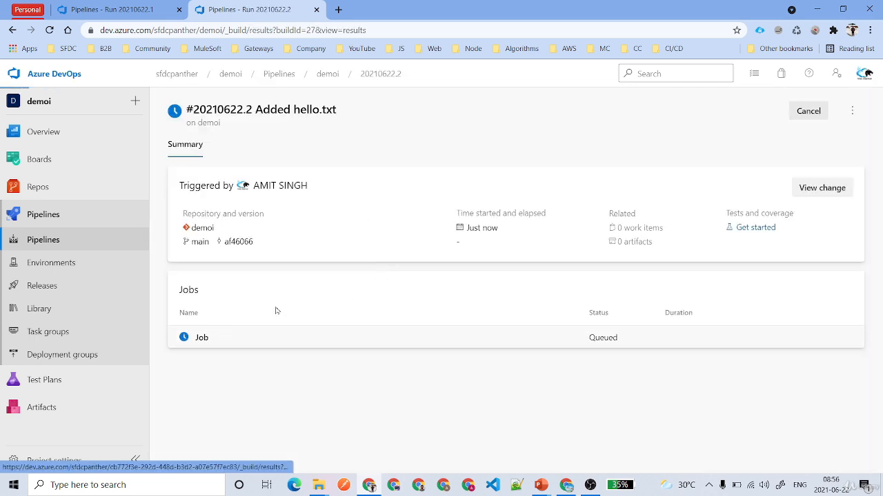
left_click(275, 335)
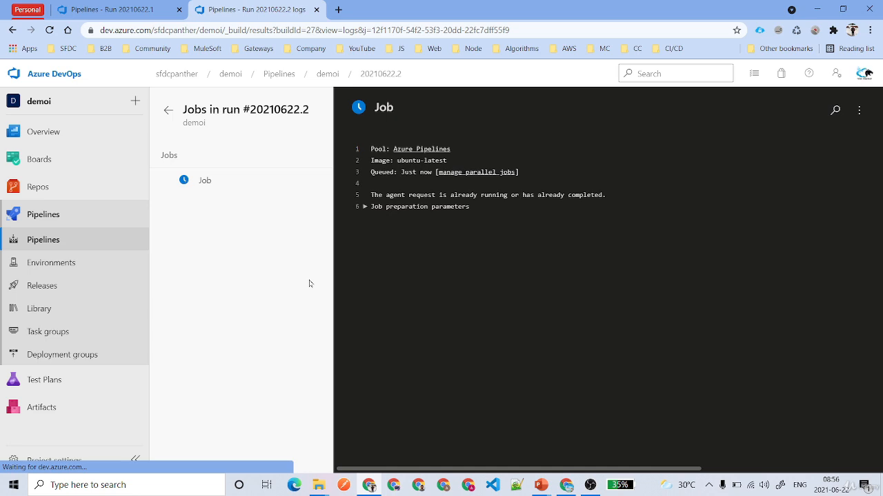